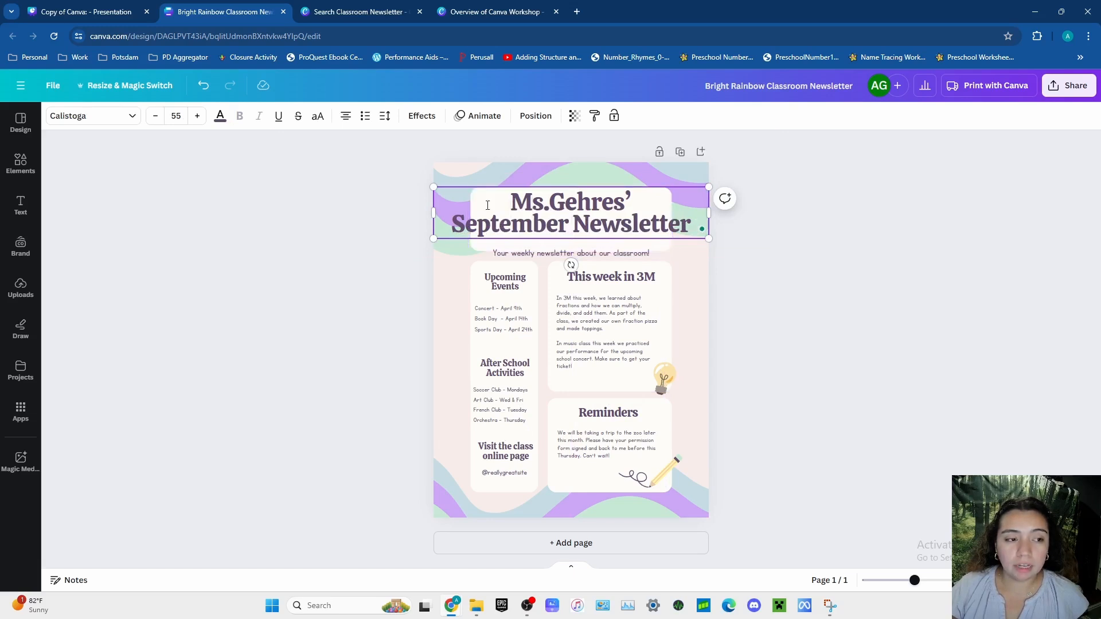
- Reduce the font size of the whole two-line newsletter title so it fits inside the white header box
click(156, 116)
click(156, 116)
drag(514, 200, 708, 221)
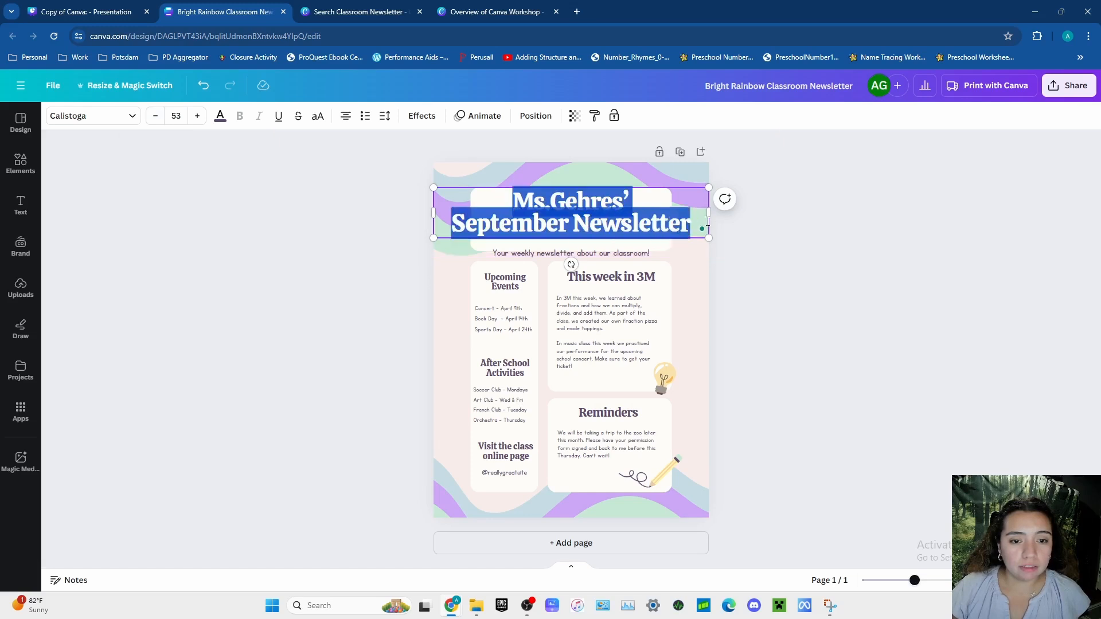
click(156, 116)
click(156, 117)
click(155, 117)
click(156, 117)
click(155, 117)
click(155, 116)
click(155, 117)
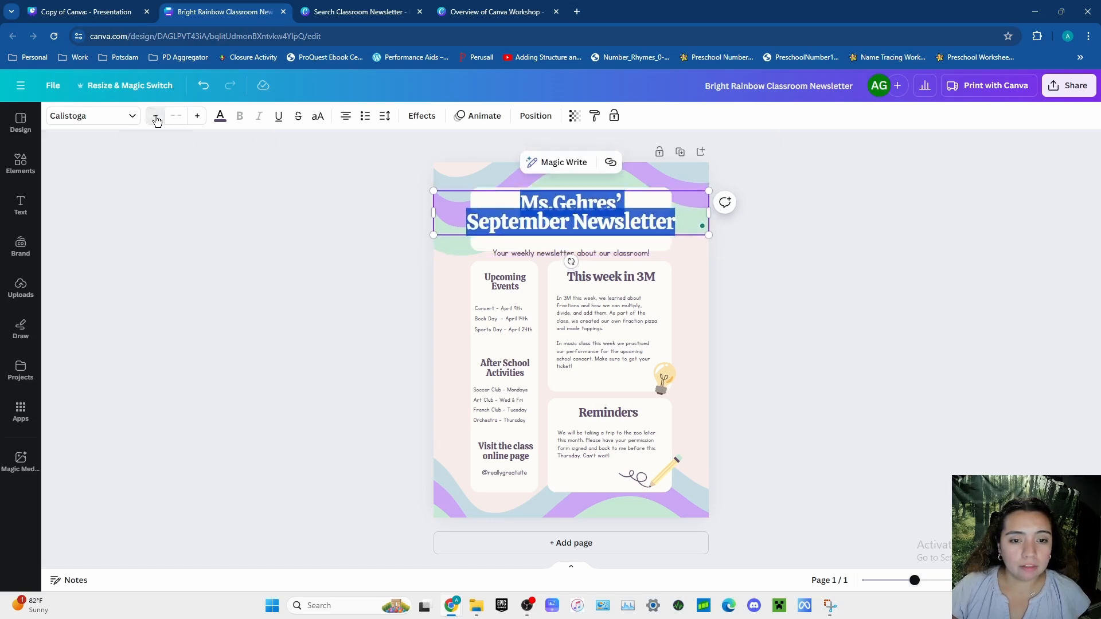
click(155, 116)
click(156, 117)
click(156, 117)
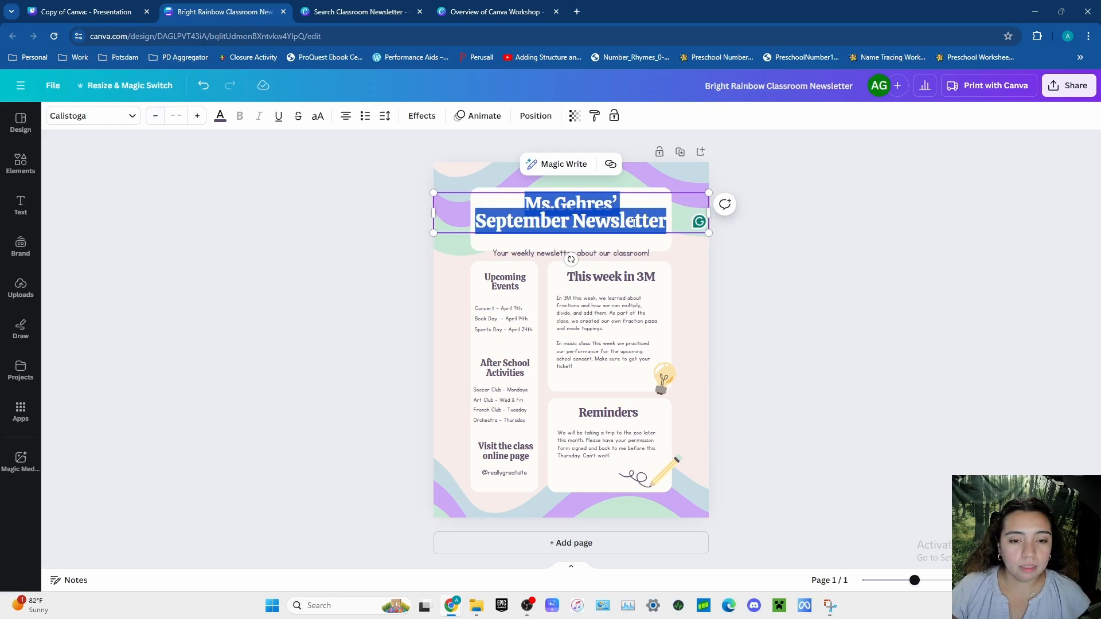
click(792, 252)
- Move the title slightly down within the white header box and delete the weekly newsletter tagline beneath it
drag(595, 218, 593, 223)
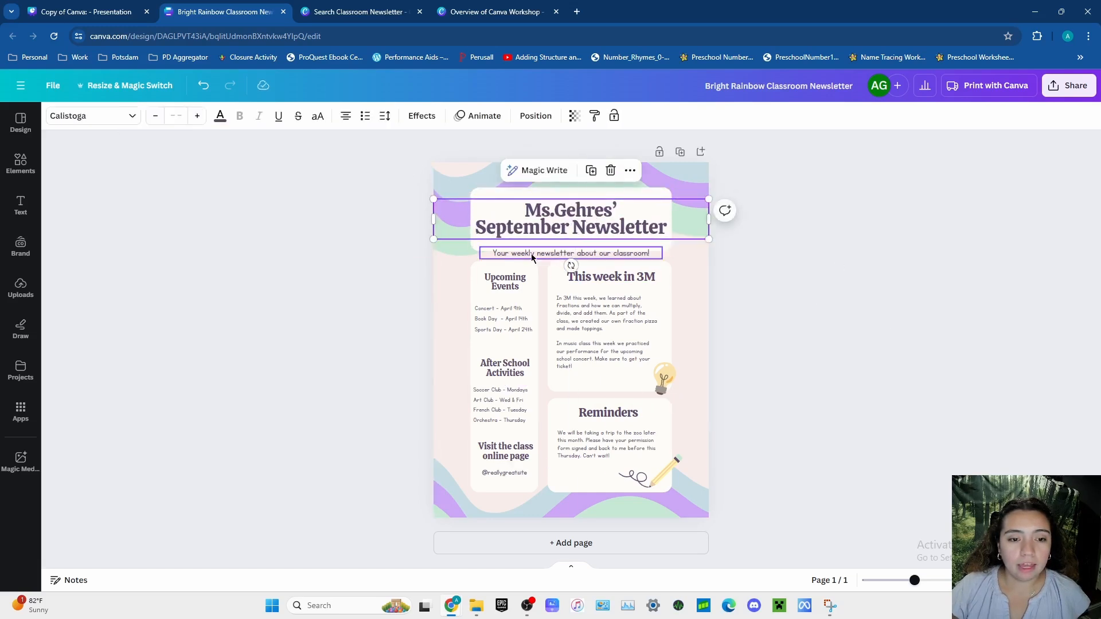
drag(532, 258, 534, 241)
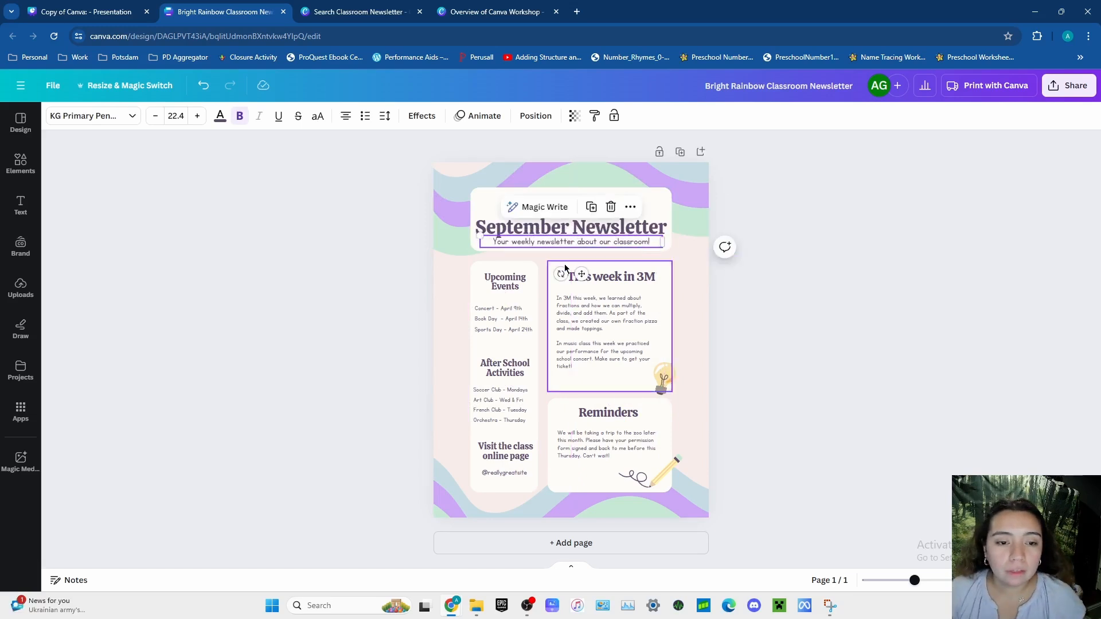
click(609, 209)
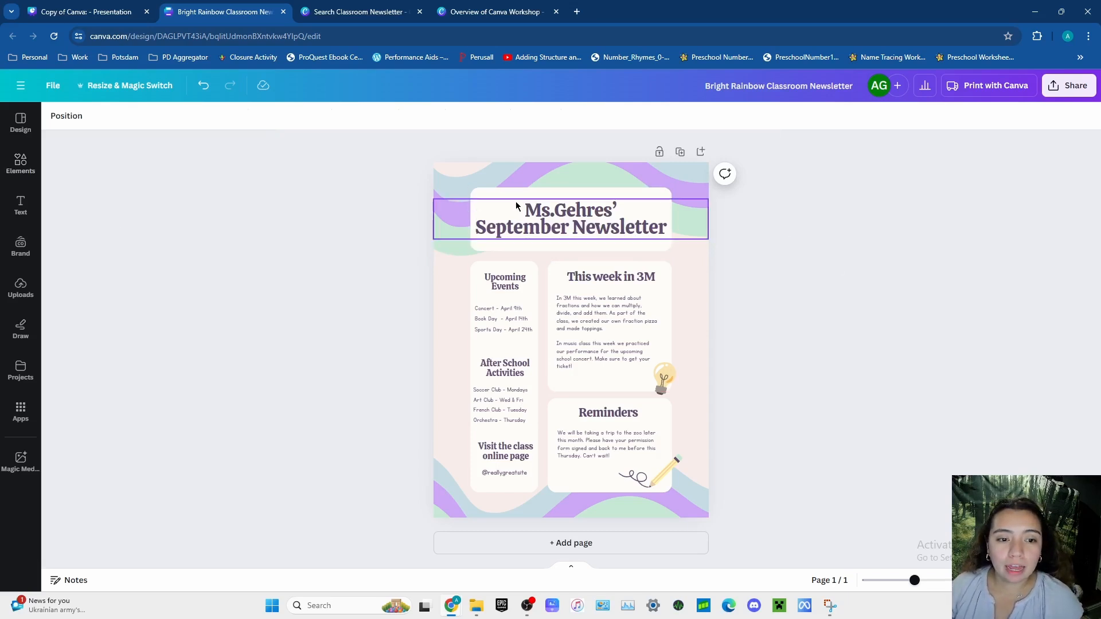
- Add the periwinkle clouds graphic from the graphics suggested for the design and place it over the title's left half
click(31, 167)
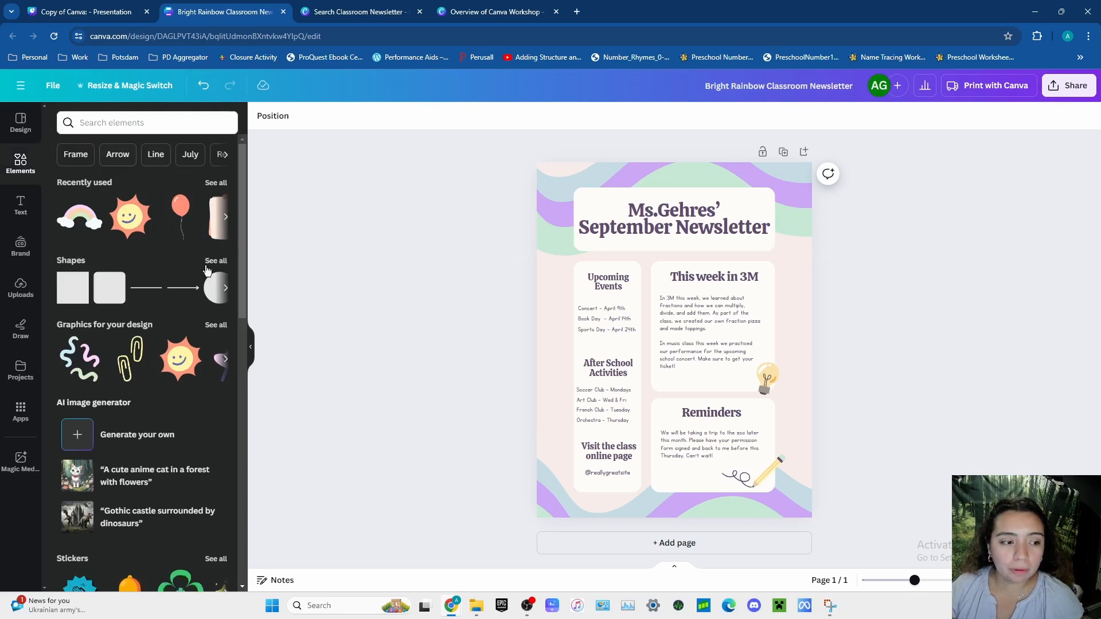
click(216, 325)
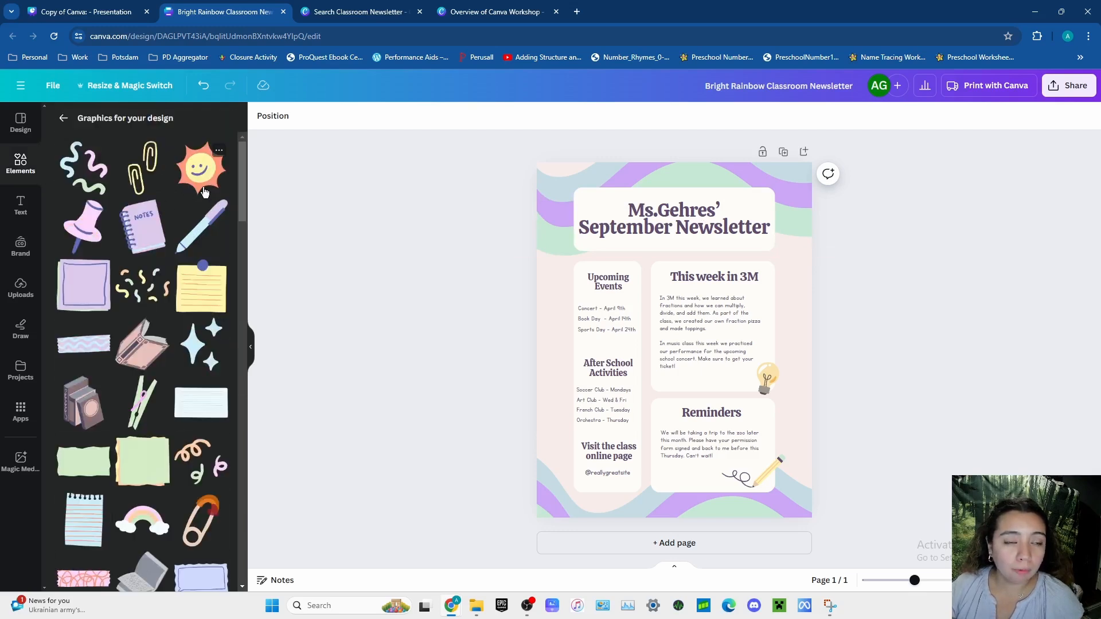
scroll(189, 330, down, 5)
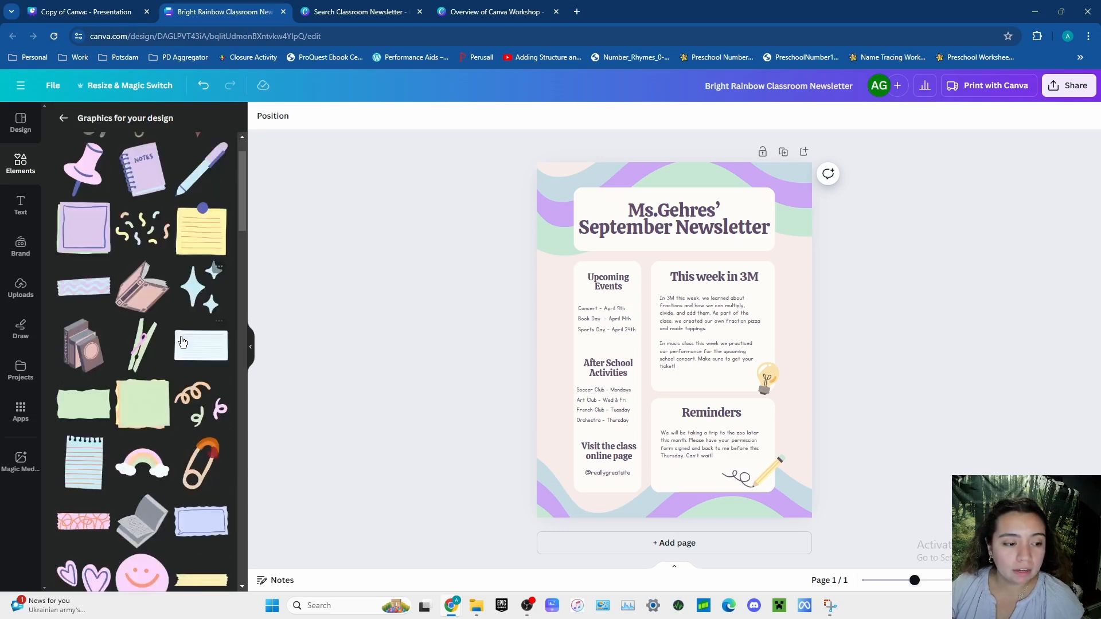
scroll(181, 339, down, 2)
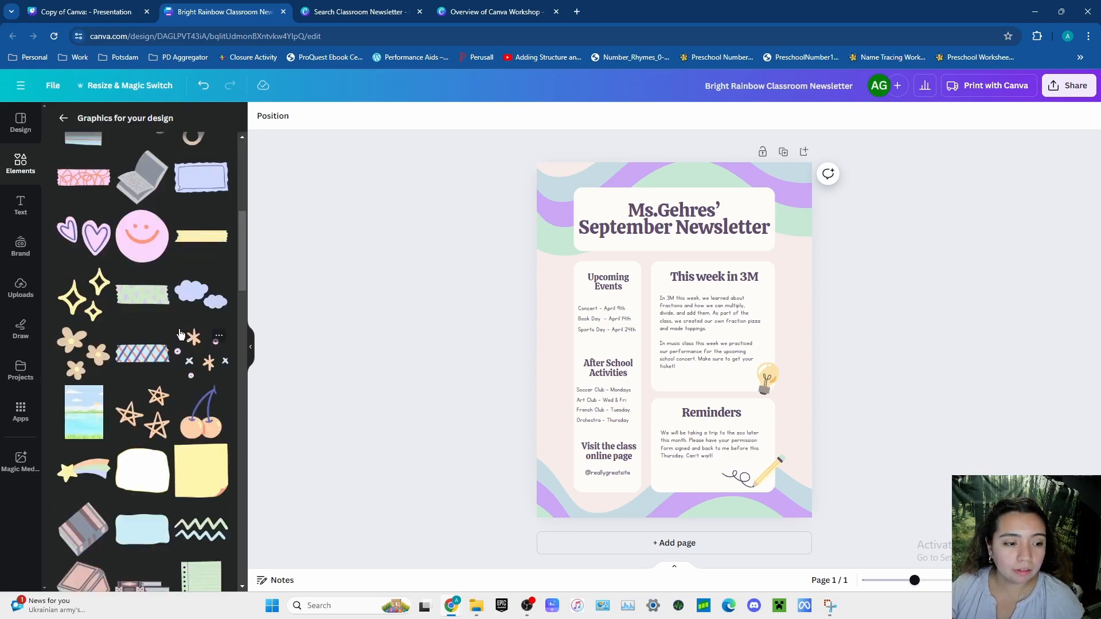
scroll(182, 335, down, 2)
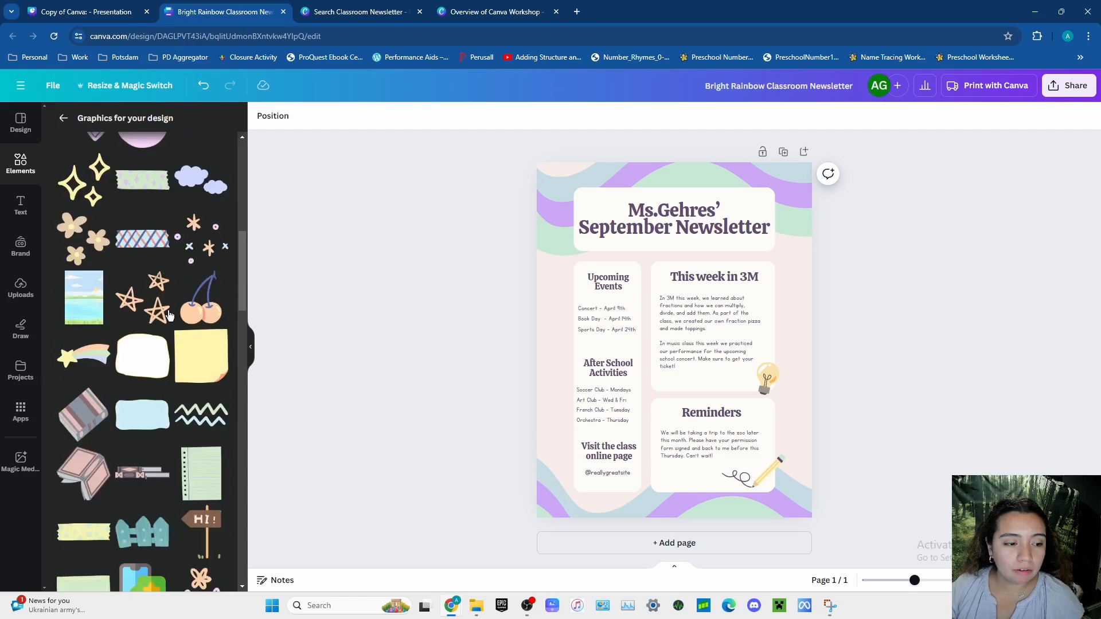
click(197, 185)
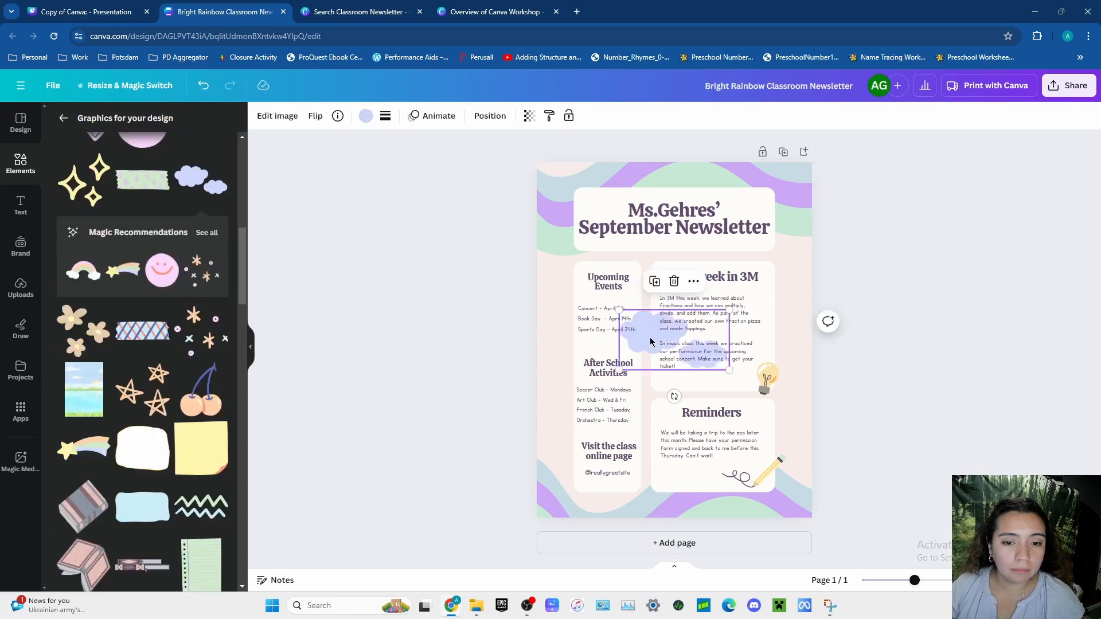
drag(640, 318, 591, 216)
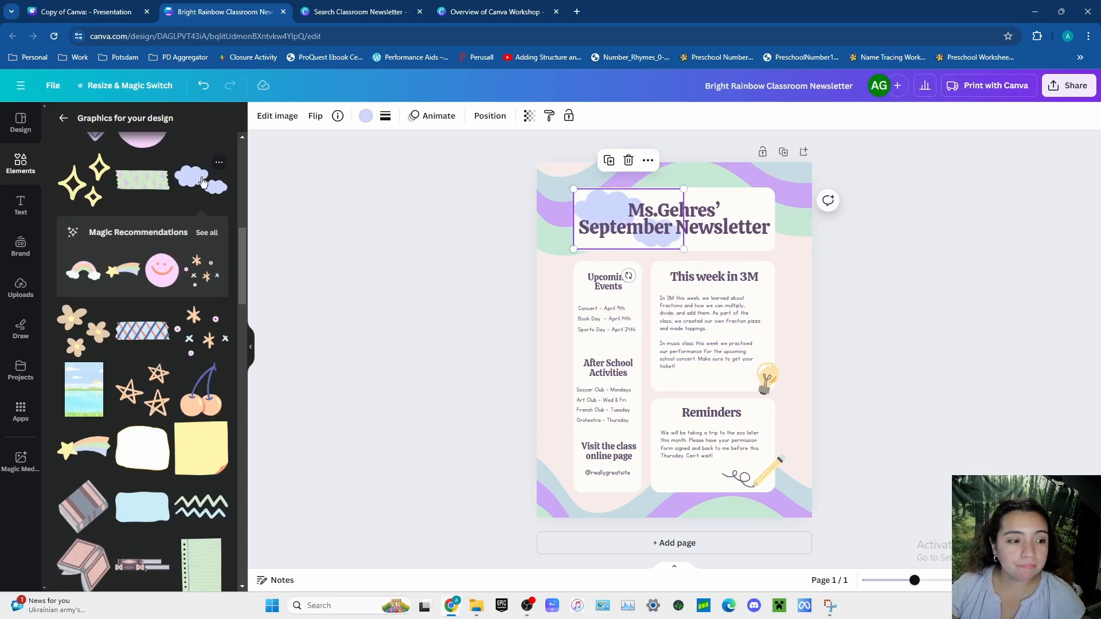
- Duplicate the clouds graphic over the title's right half and send the clouds backward behind the title text
click(610, 166)
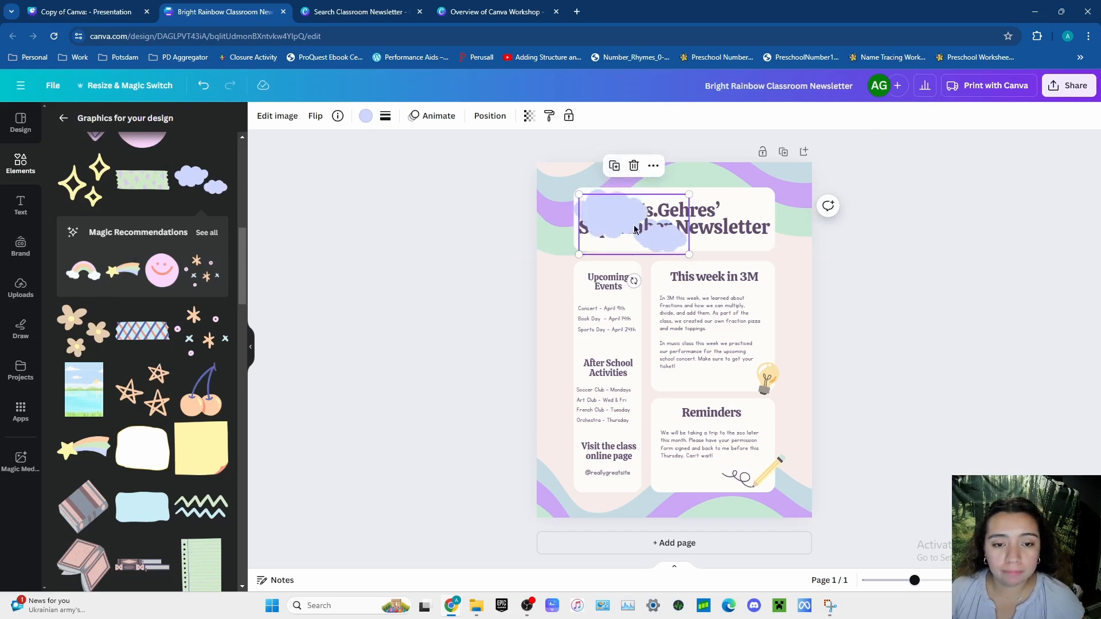
drag(631, 219, 700, 217)
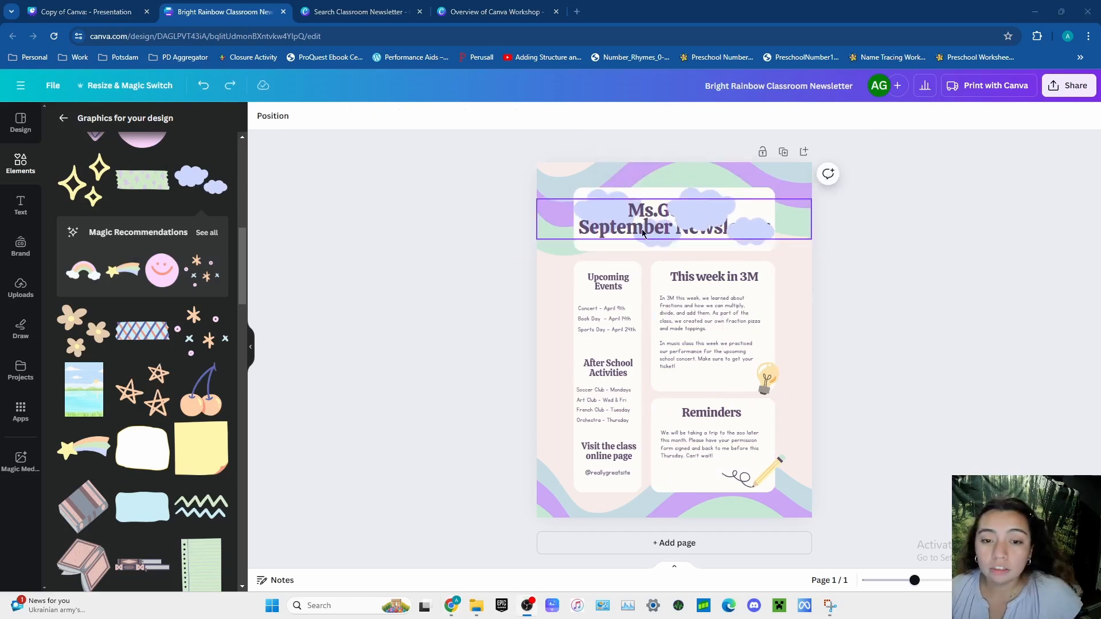
click(706, 224)
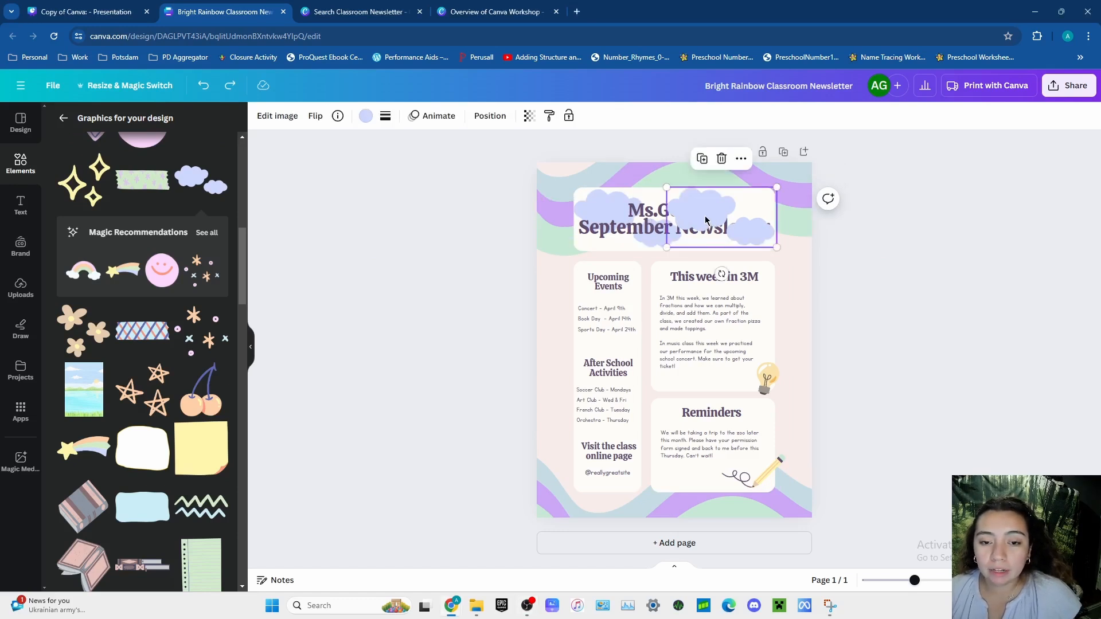
click(741, 160)
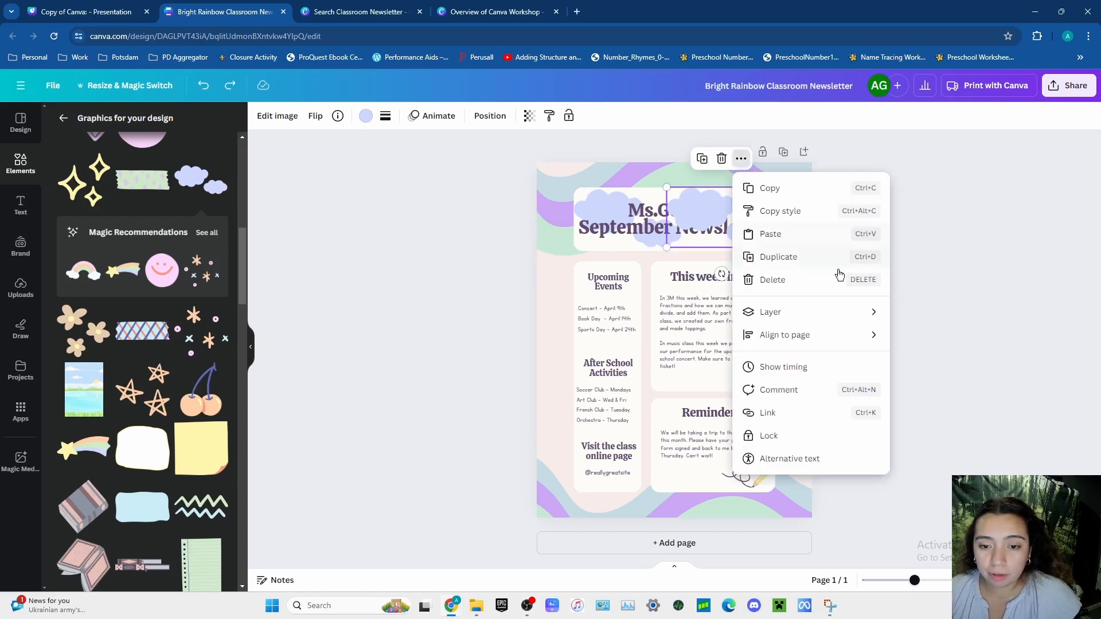
mouse_move(862, 313)
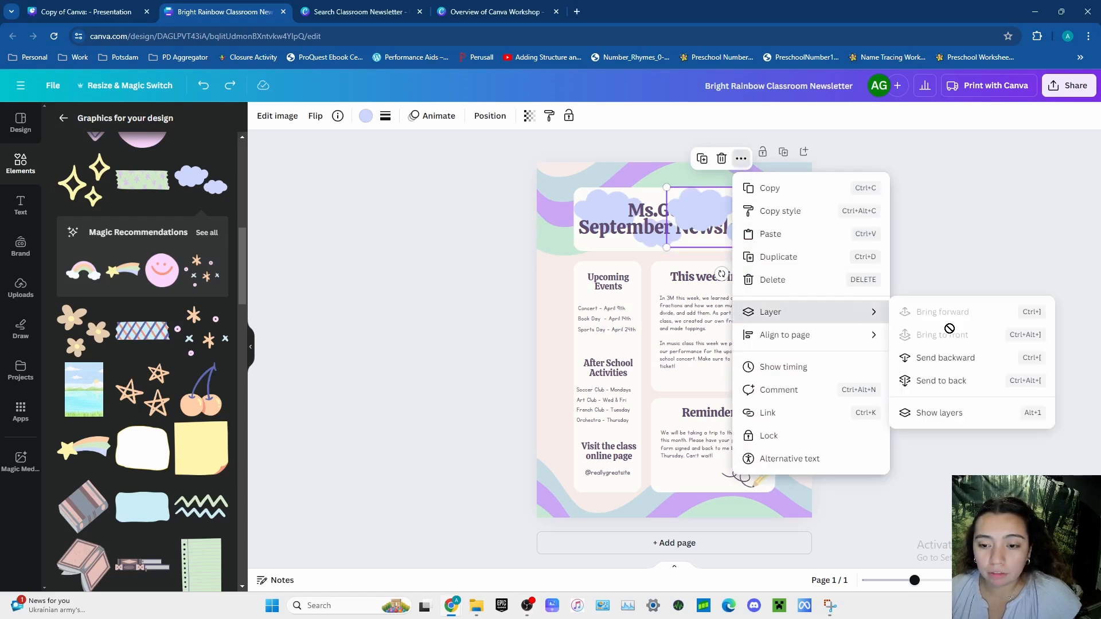
click(969, 359)
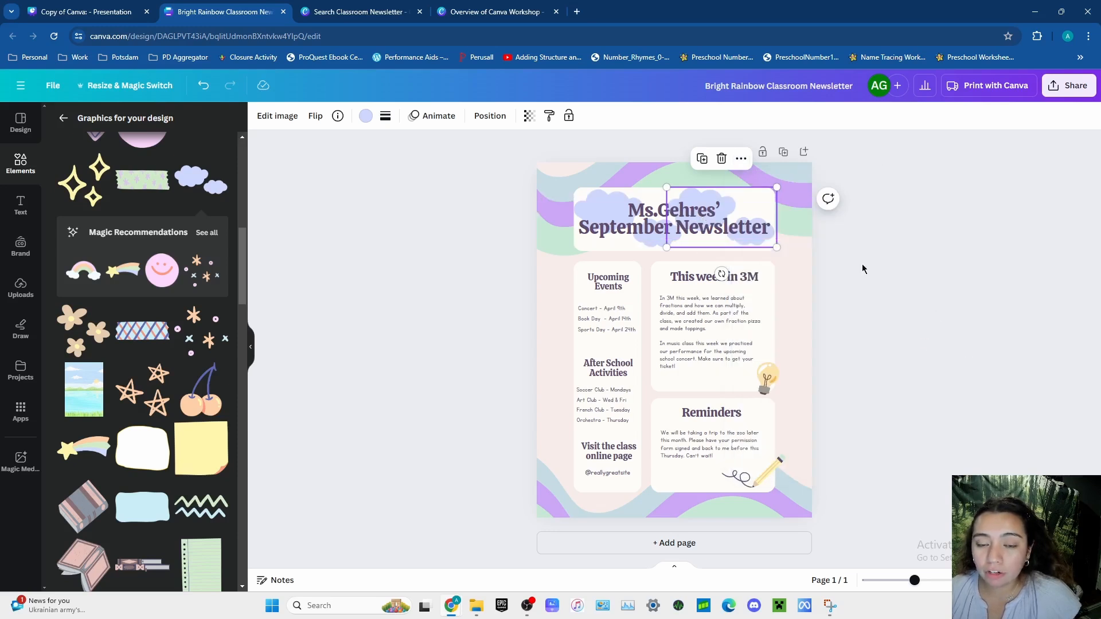
click(921, 311)
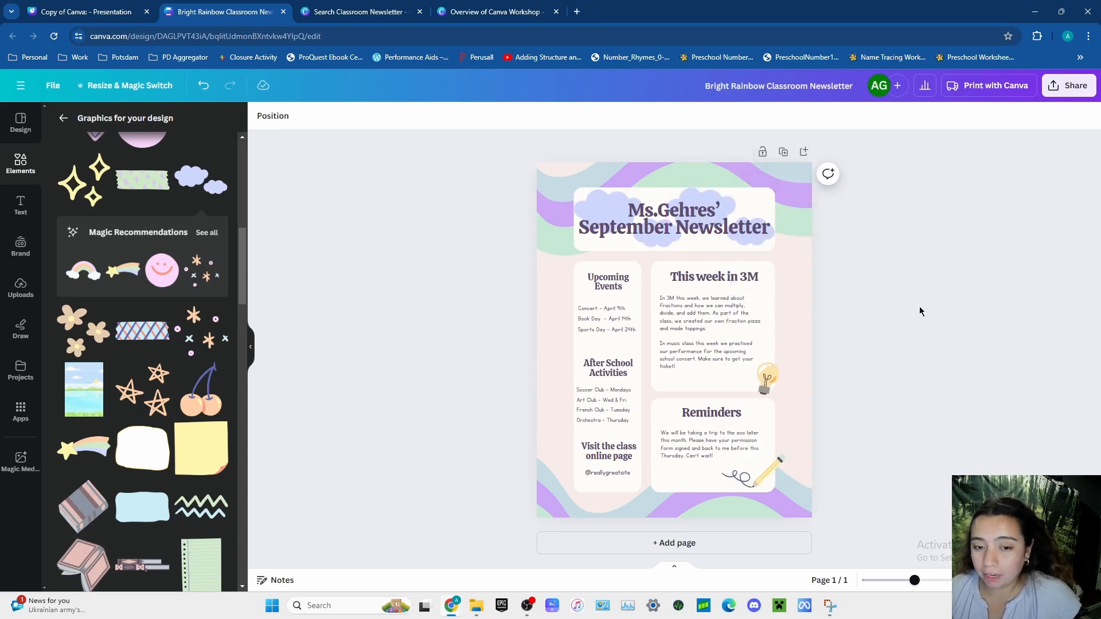
- Shrink the right-hand clouds graphic and align it with the right edge of the white header box
click(753, 246)
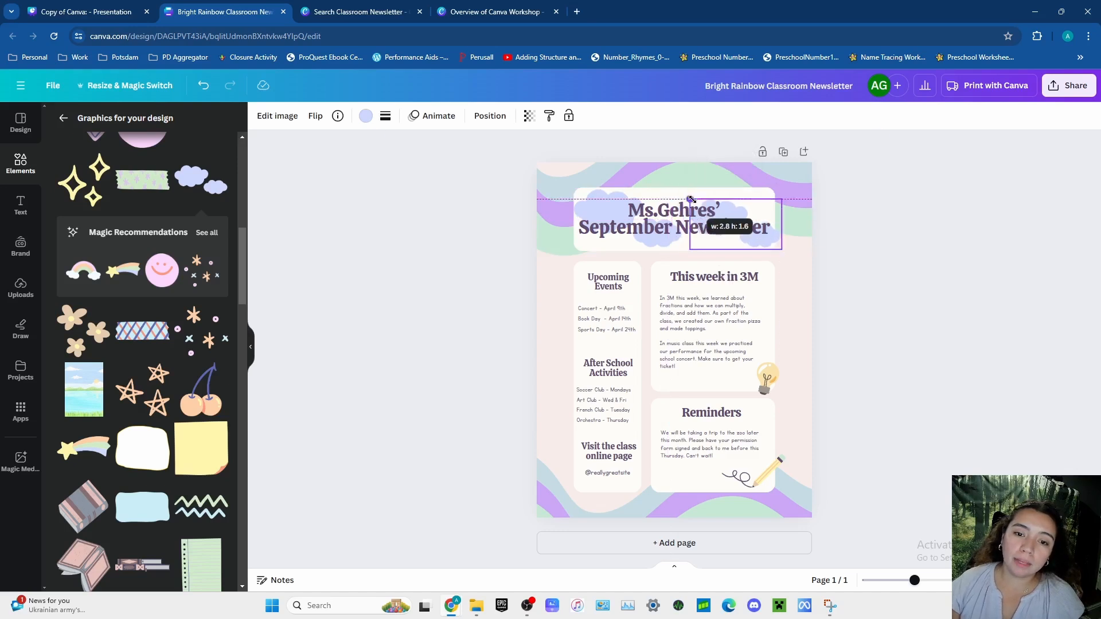
click(957, 317)
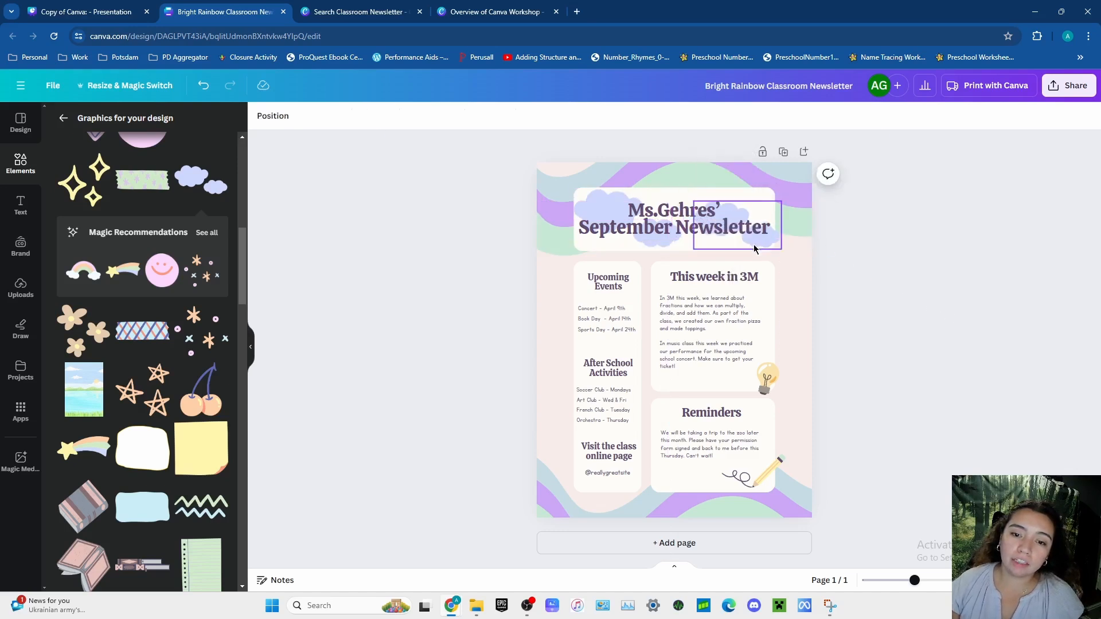
click(737, 241)
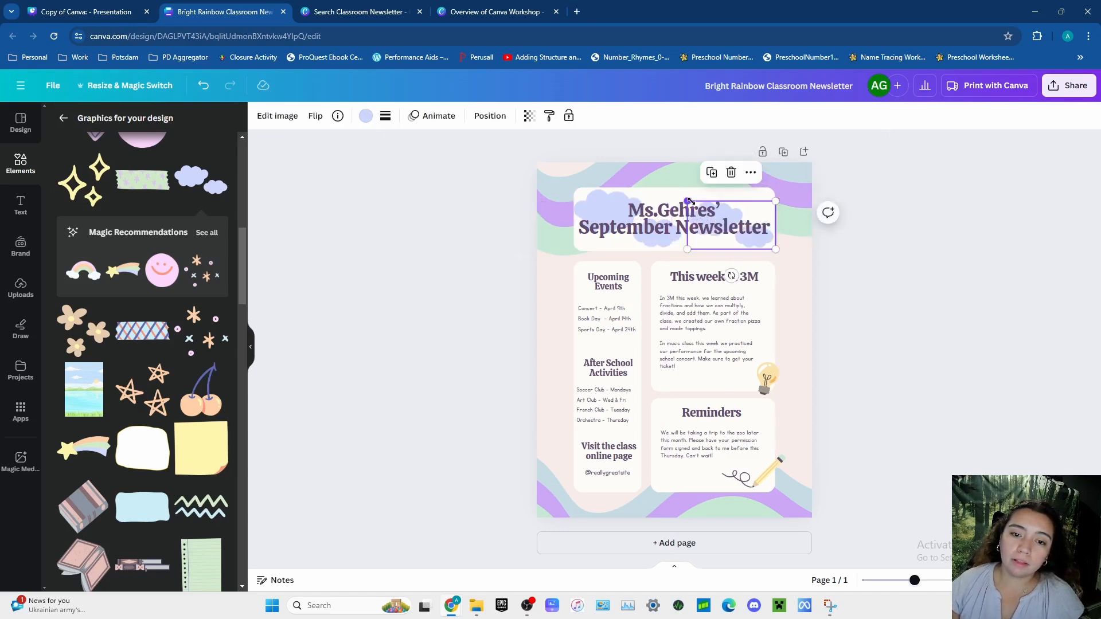
click(953, 327)
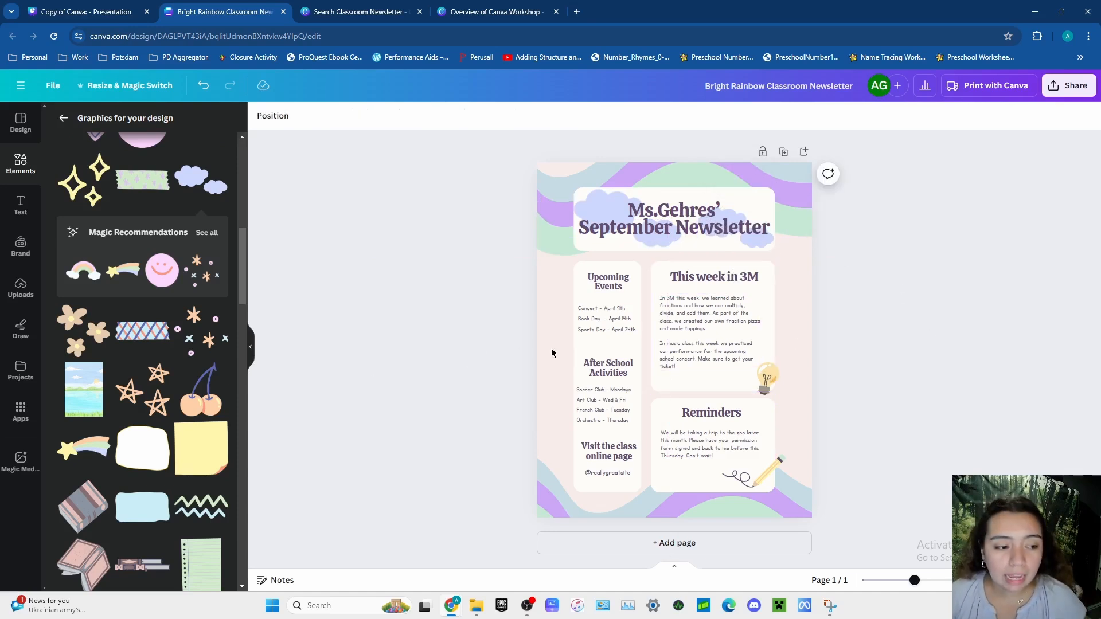
- Replace the "This week in 3M" heading with "A Note from Ms." followed by the teacher's surname
click(732, 280)
click(731, 278)
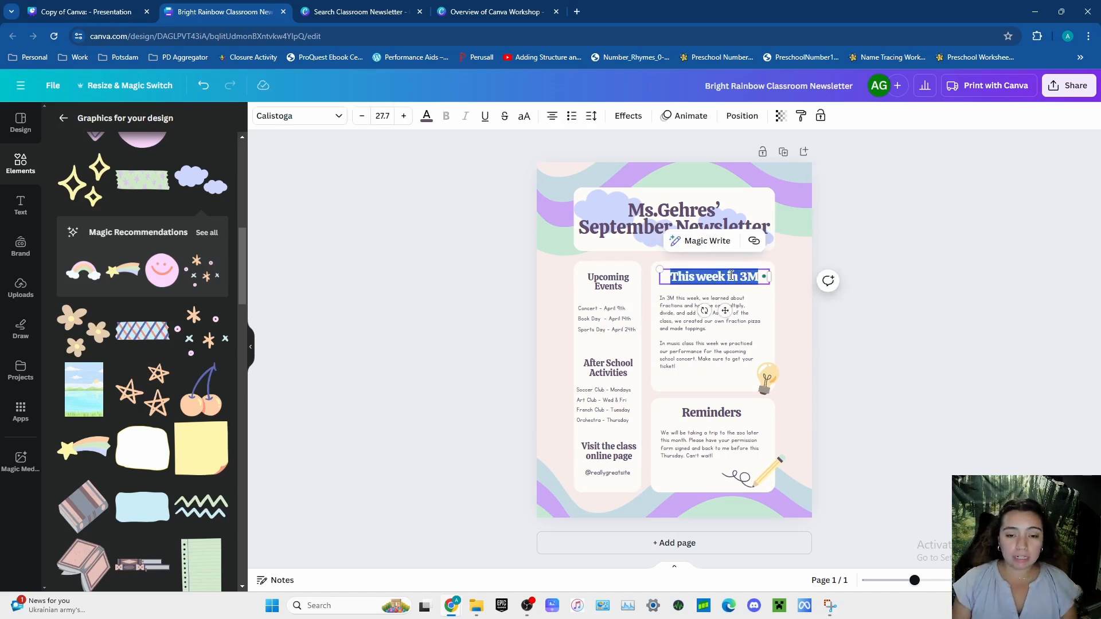
text(A Not)
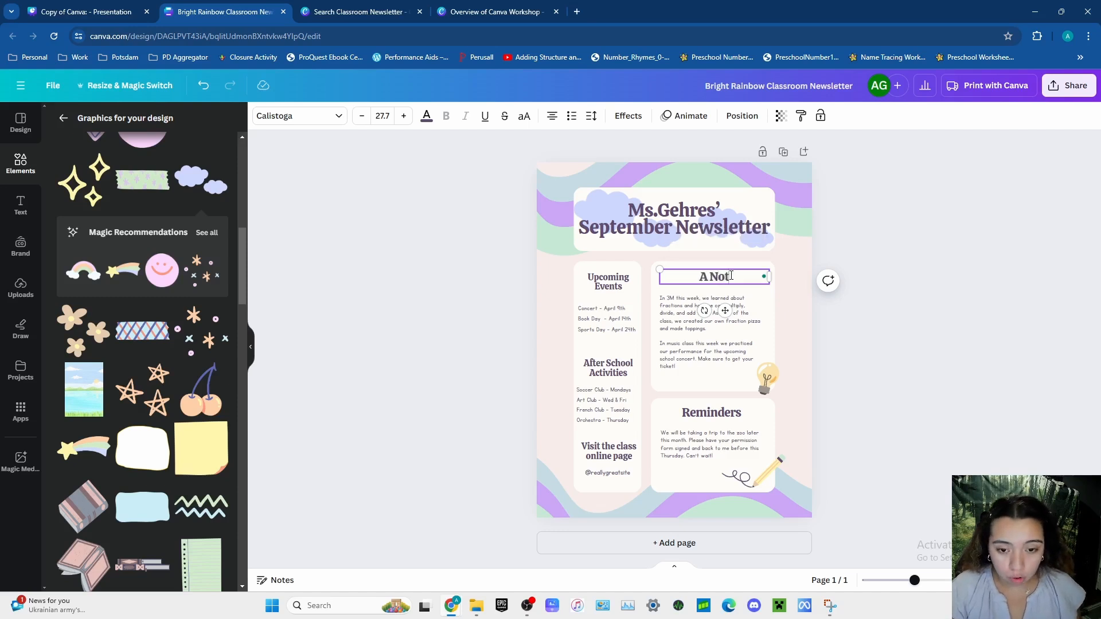
text(e from Ms.)
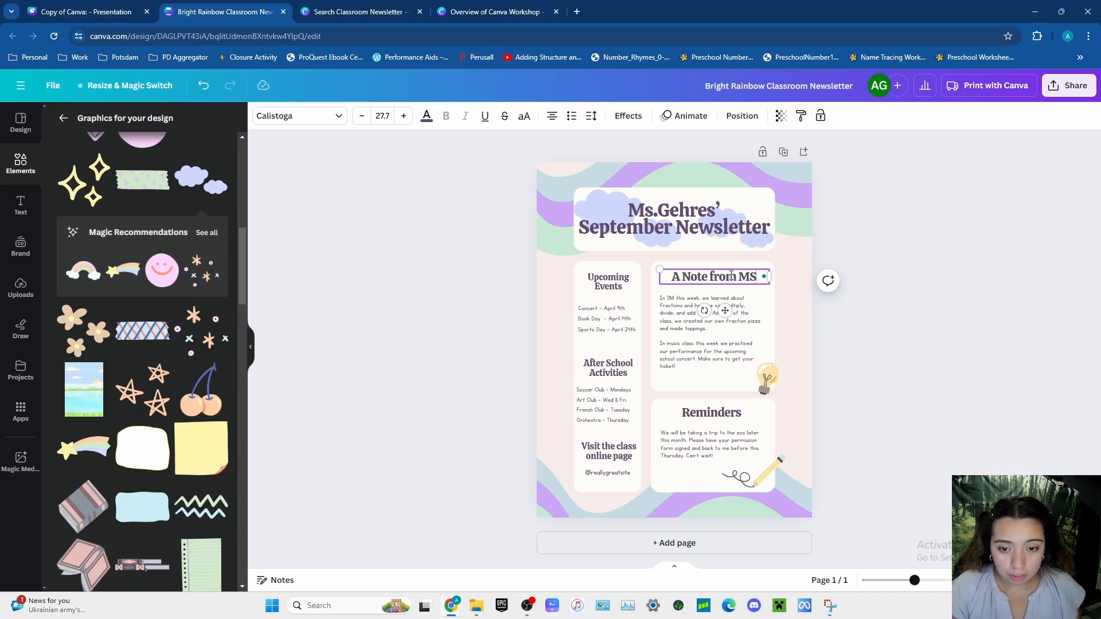
text( Gehres)
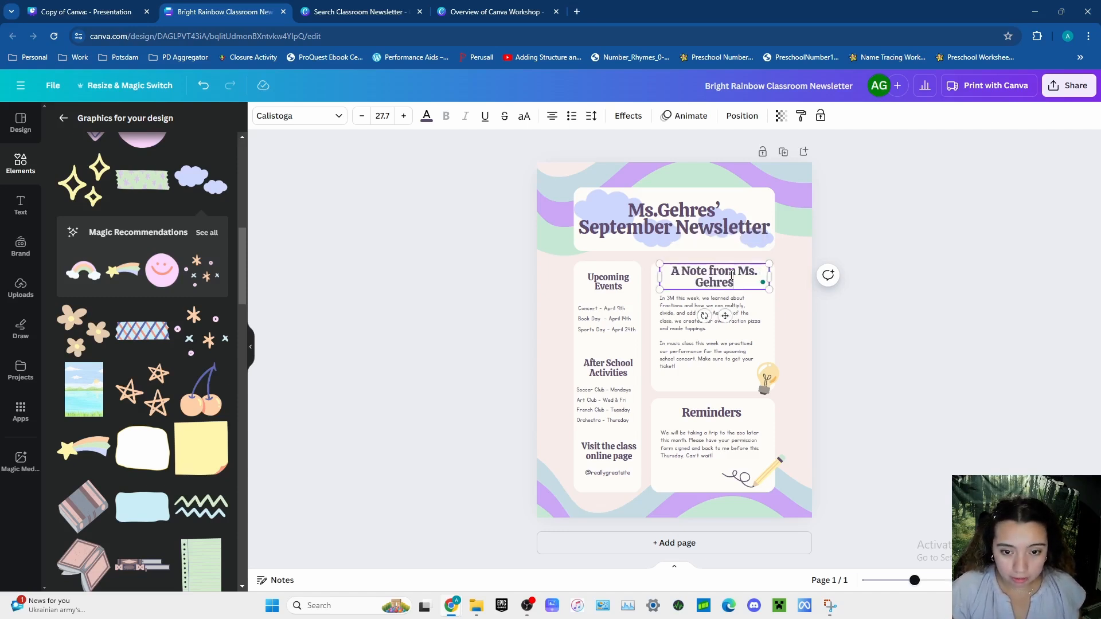
click(783, 333)
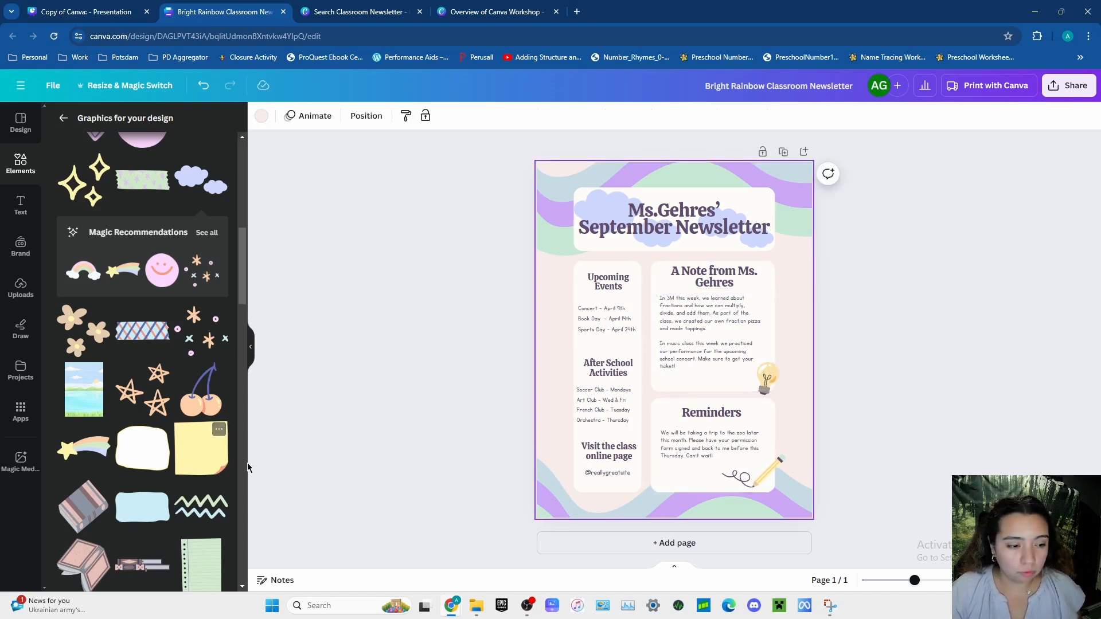
- Add the yellow sticky-note graphic with the curled corner and place it behind the text of the teacher's note section
scroll(206, 459, down, 5)
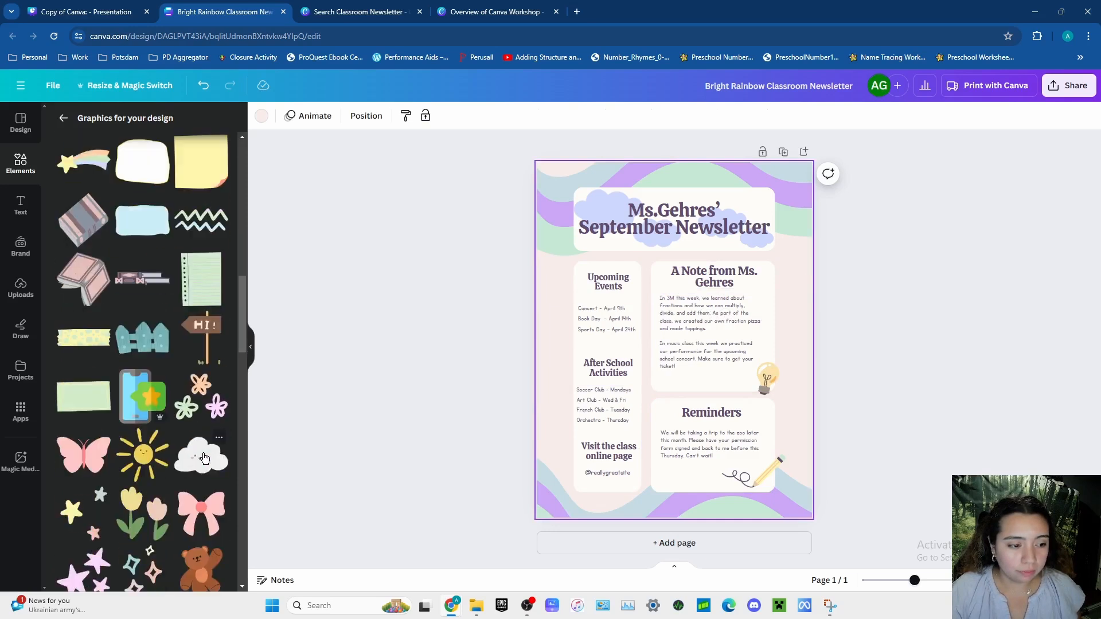
scroll(204, 458, up, 4)
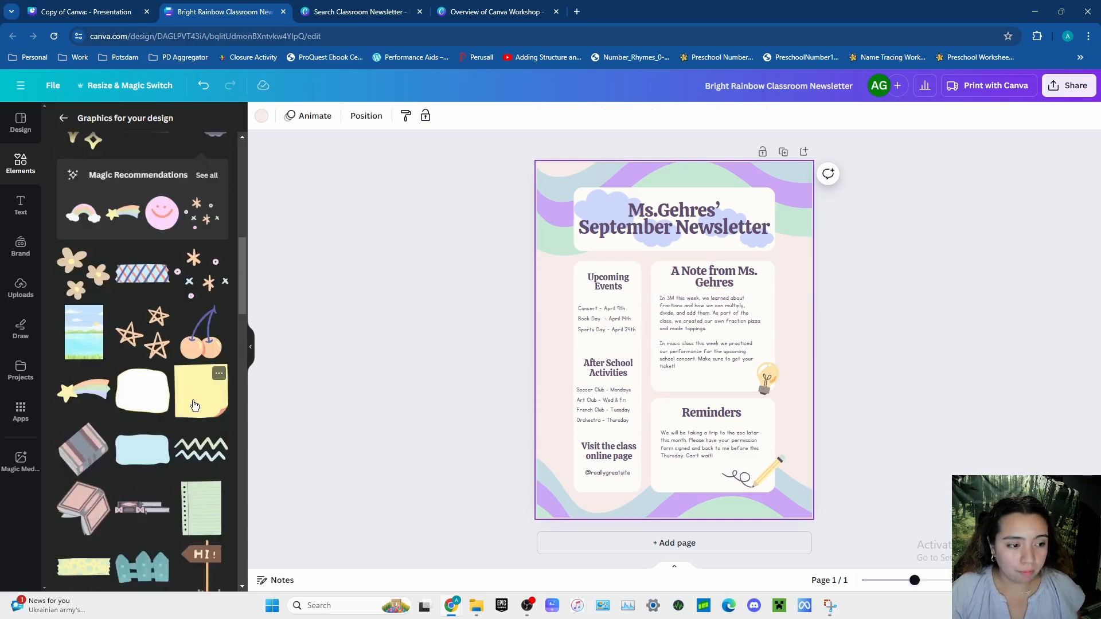
click(194, 406)
mouse_move(673, 383)
mouse_down()
mouse_move(718, 374)
mouse_move(712, 359)
mouse_move(660, 380)
mouse_move(663, 398)
mouse_move(670, 387)
mouse_up()
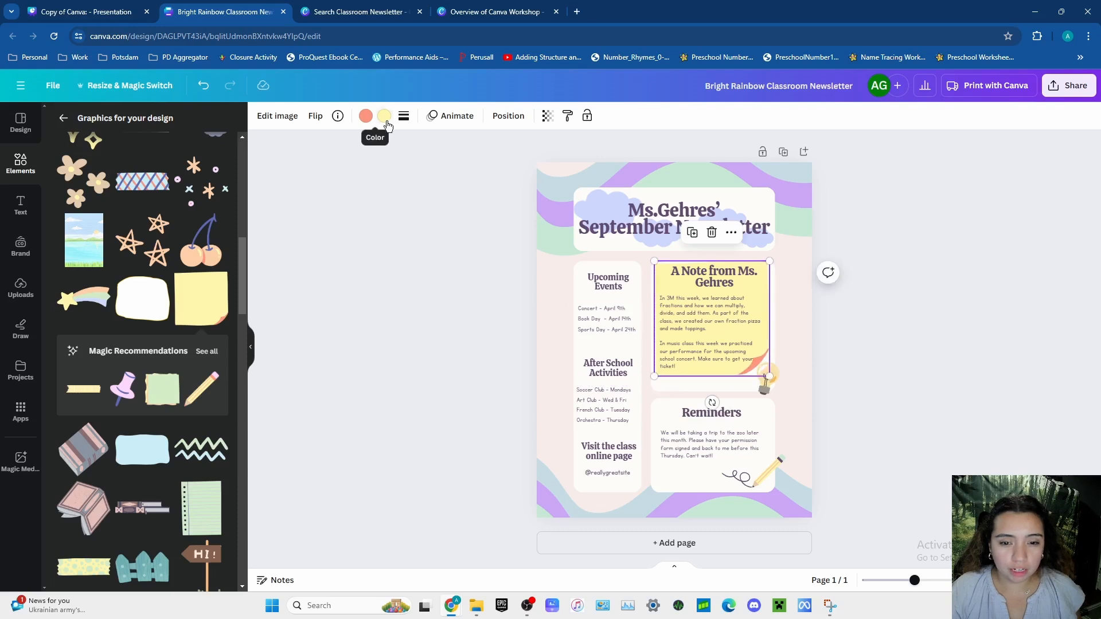
- Recolor the sticky note's yellow to the clouds' light periwinkle and move the note and its heading slightly down
click(385, 118)
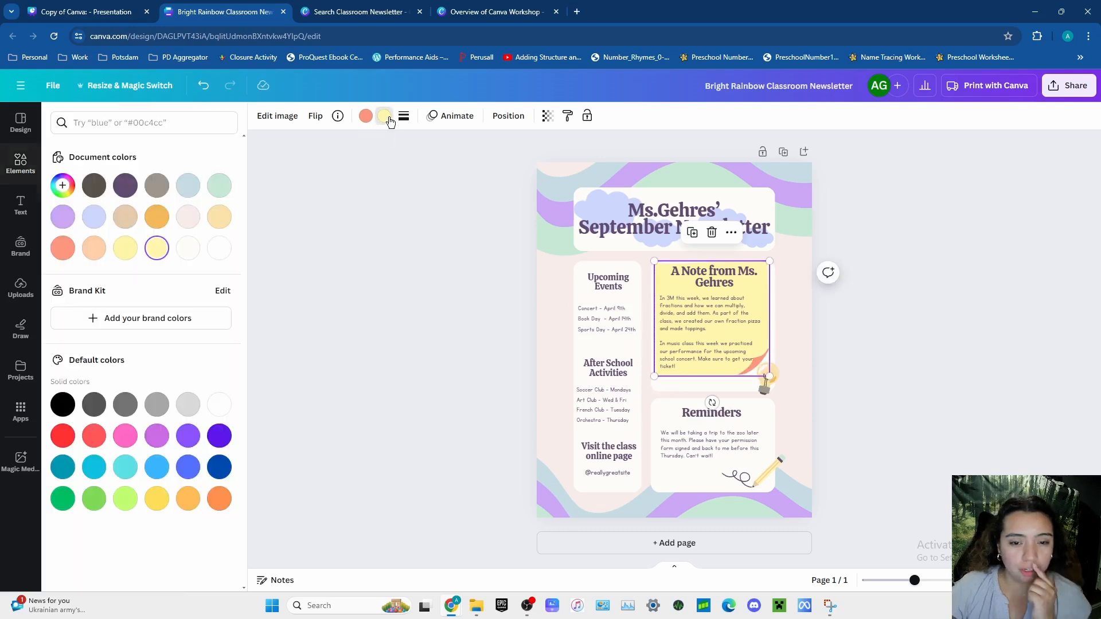
click(93, 218)
mouse_move(759, 288)
mouse_down()
mouse_move(762, 302)
mouse_move(721, 272)
mouse_move(746, 275)
mouse_up()
click(723, 272)
click(873, 309)
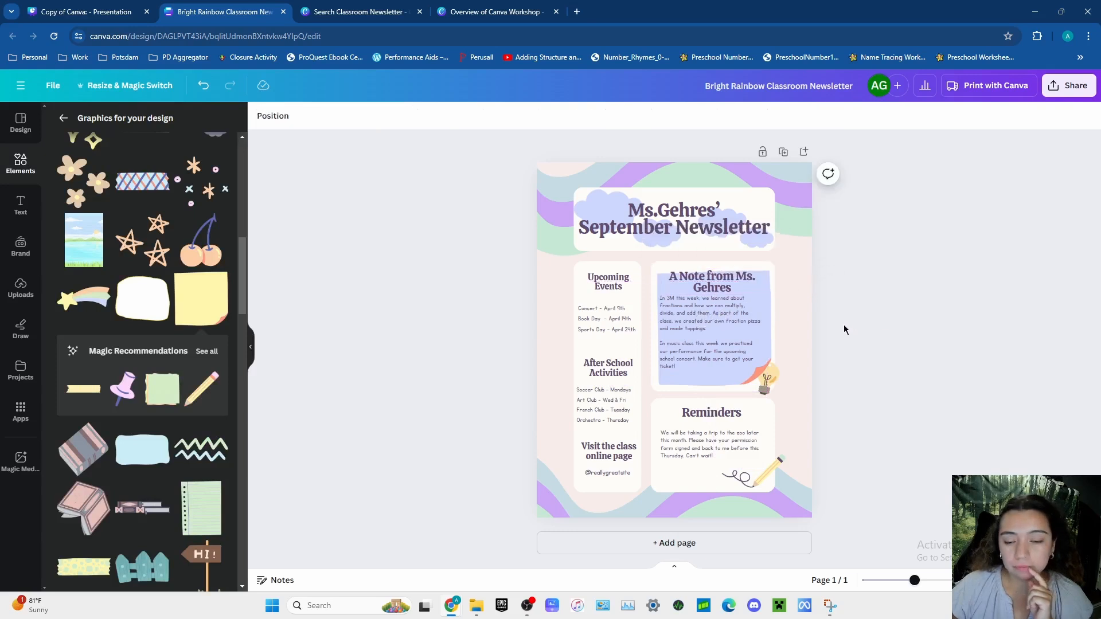
- Recolor the sticky note's periwinkle area to pale pink #f8edeb and move the note slightly up
click(721, 382)
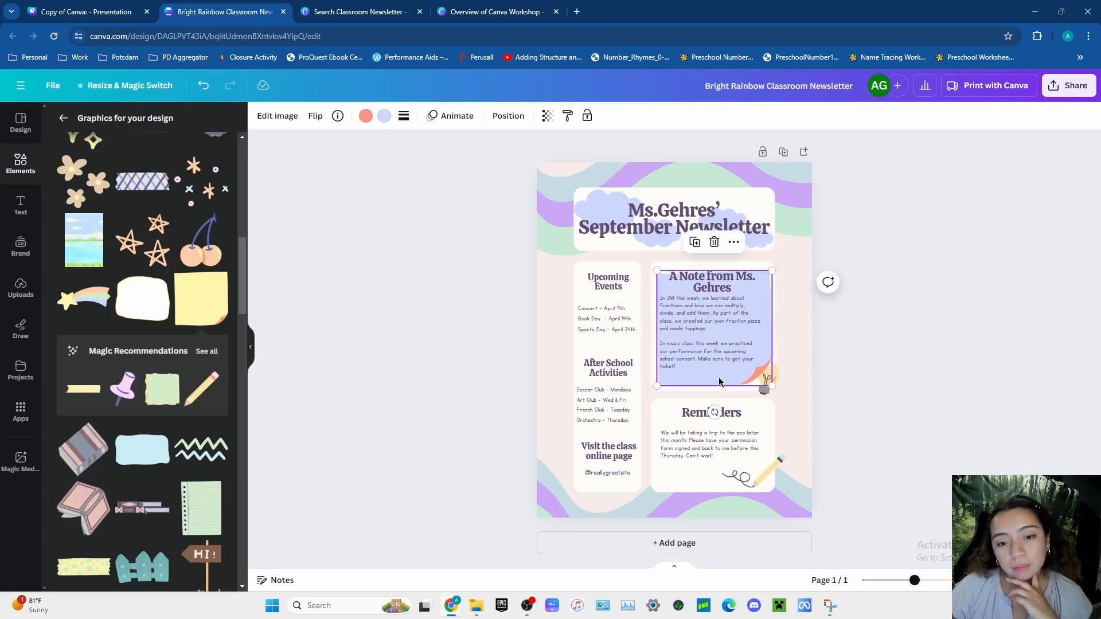
click(404, 116)
click(384, 116)
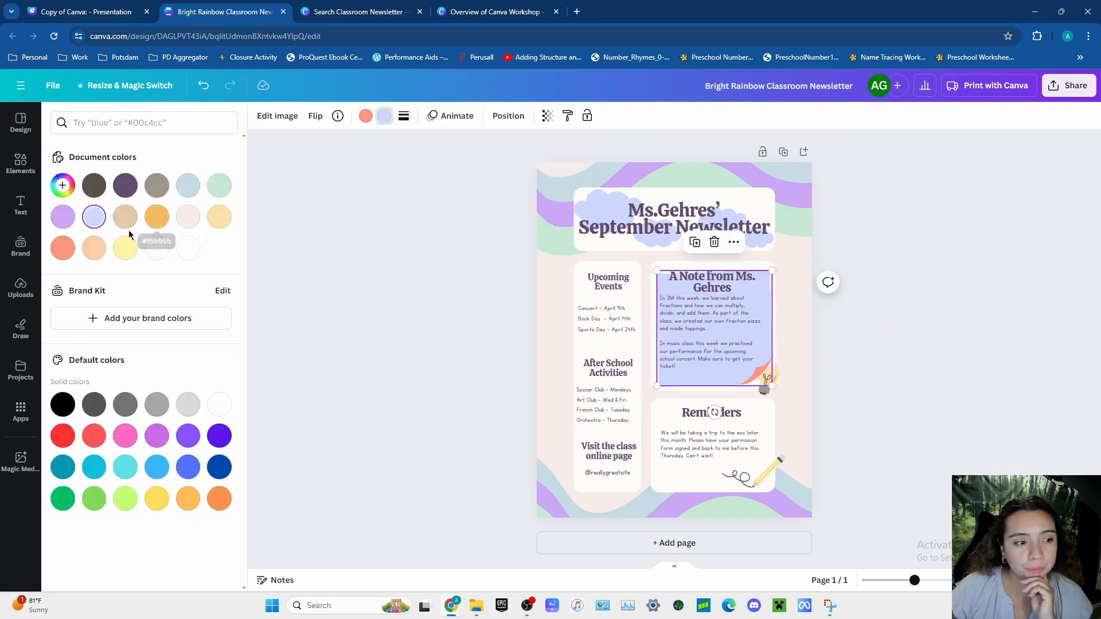
click(188, 217)
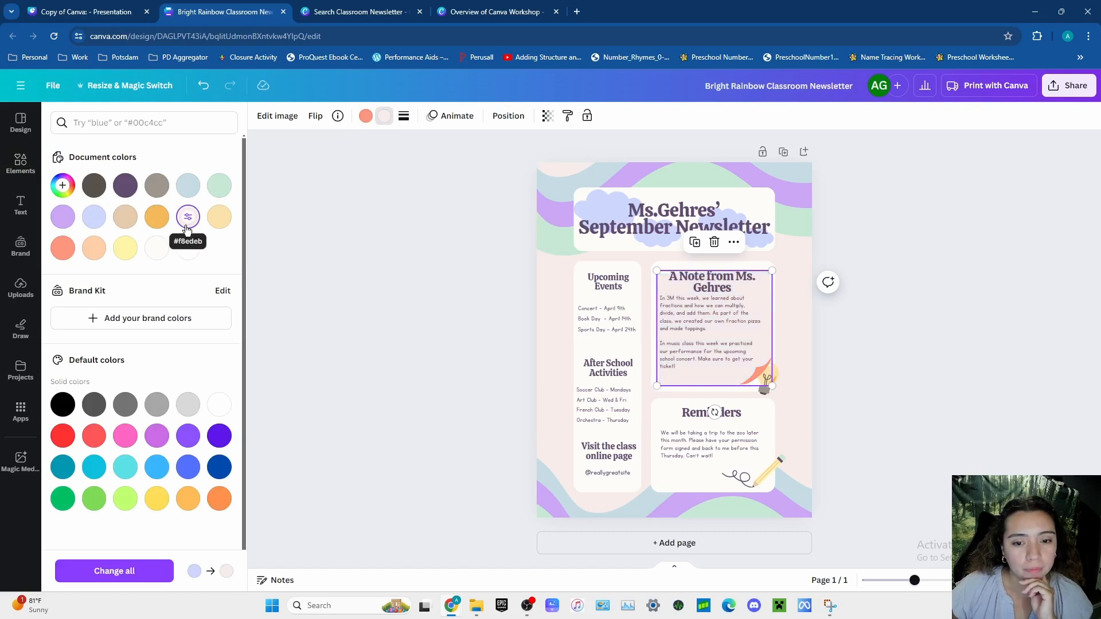
click(941, 388)
click(936, 233)
drag(713, 380, 710, 372)
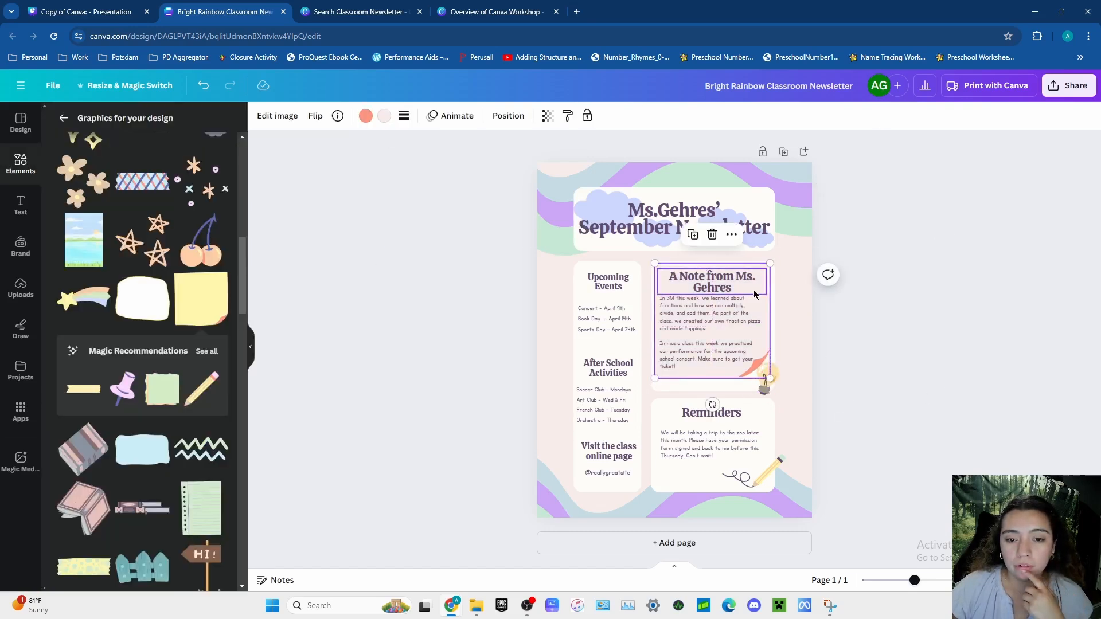
- Try blue, yellow, white, peach and purple document colors on the sticky note, ending with pale pink #f8edeb
click(384, 116)
click(94, 217)
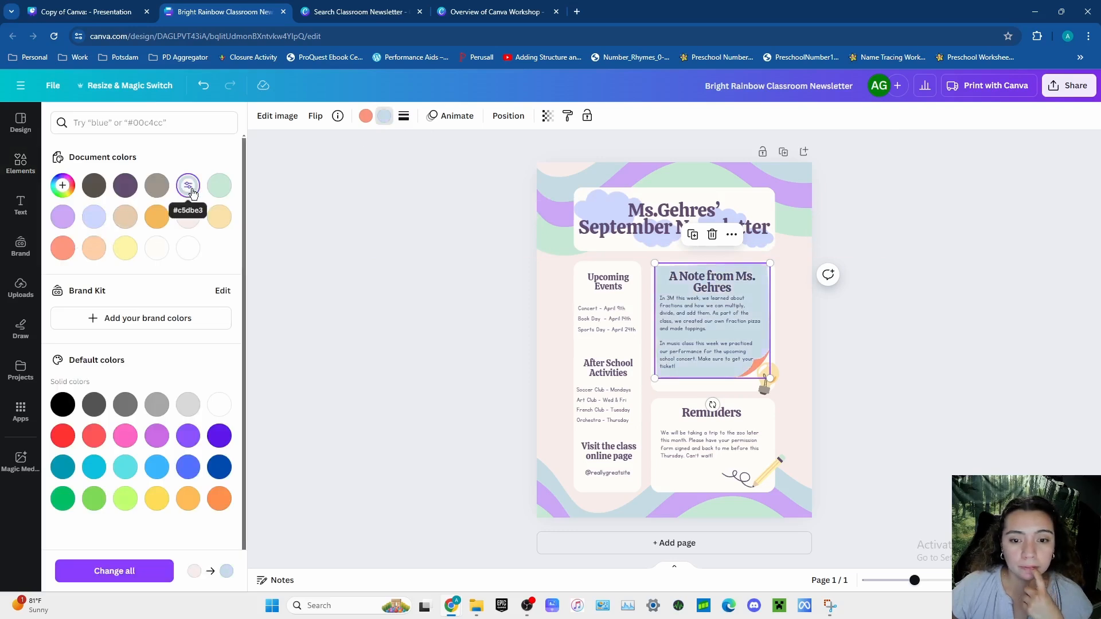
click(219, 185)
click(219, 216)
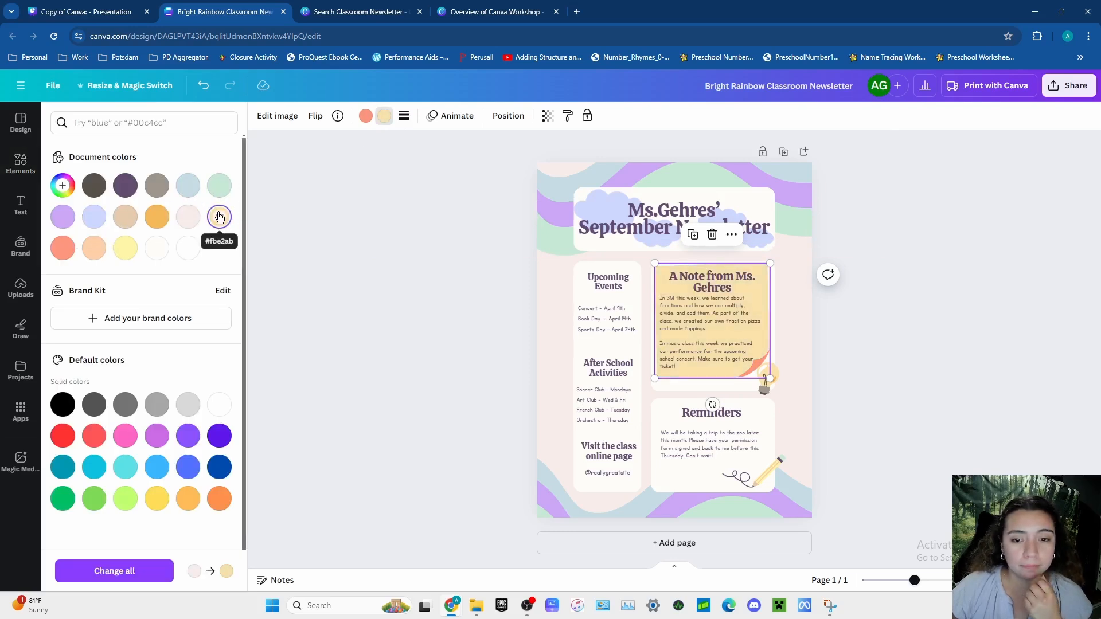
click(190, 251)
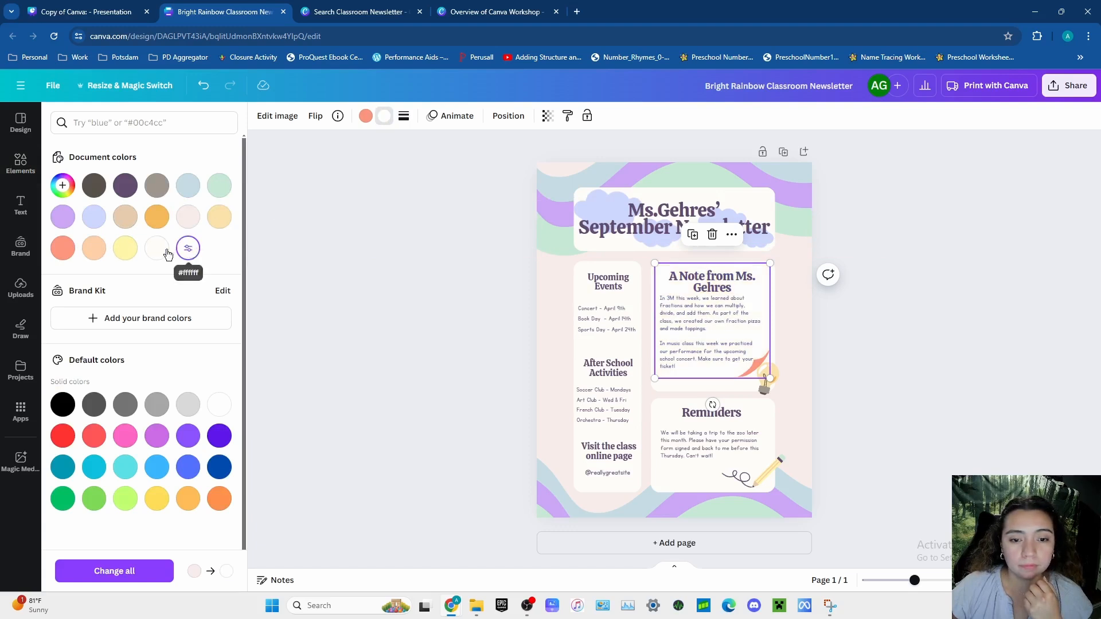
click(126, 248)
click(94, 250)
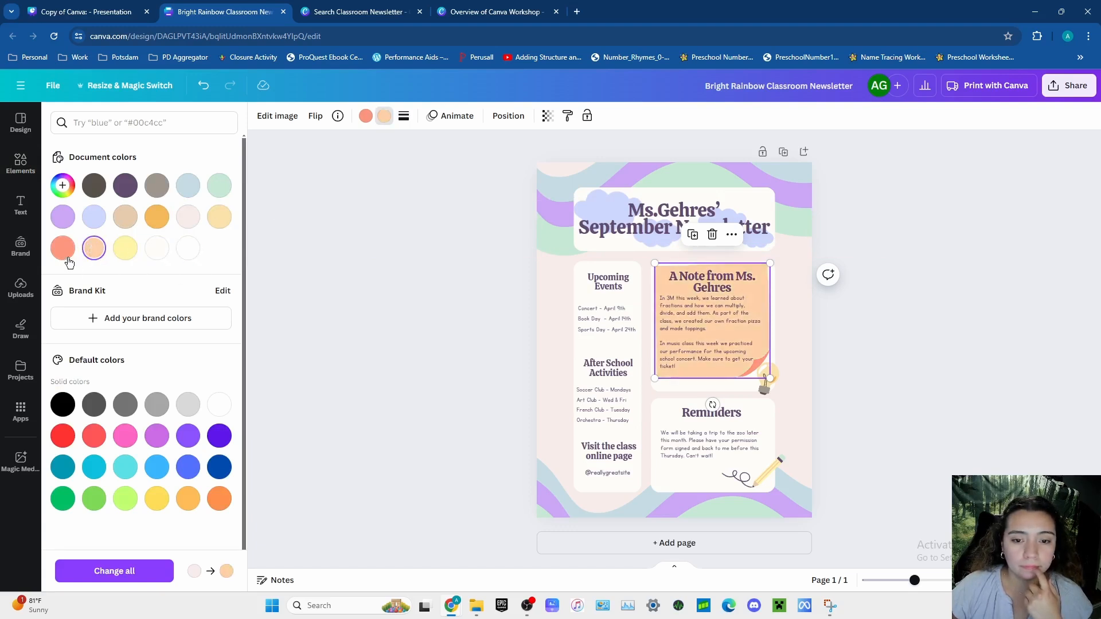
click(63, 252)
click(62, 217)
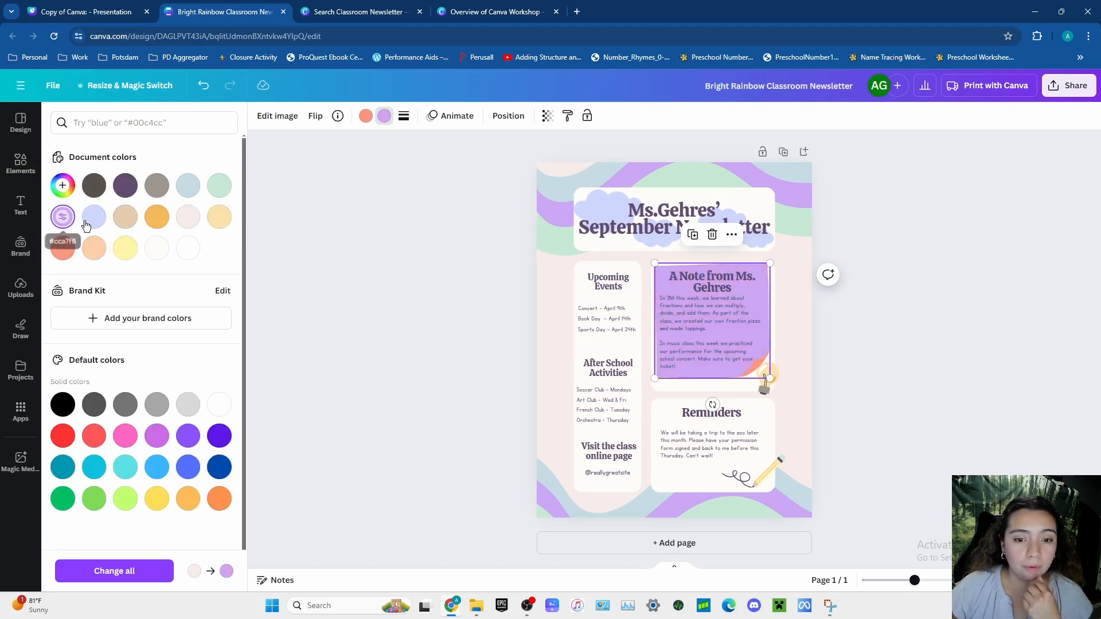
click(94, 217)
click(184, 217)
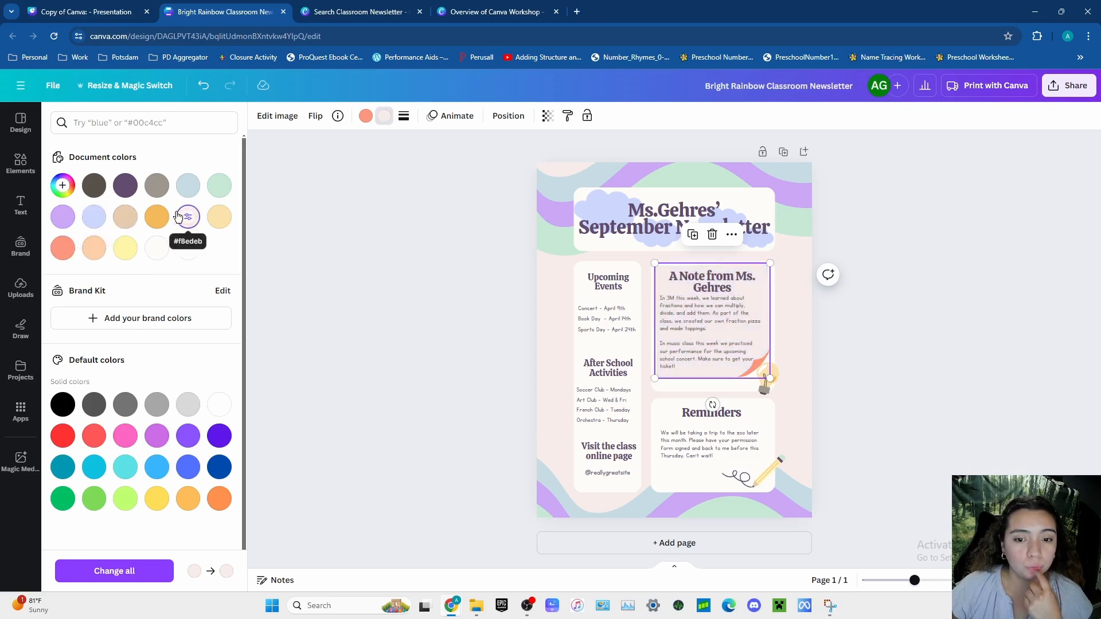
click(158, 217)
click(222, 220)
click(188, 217)
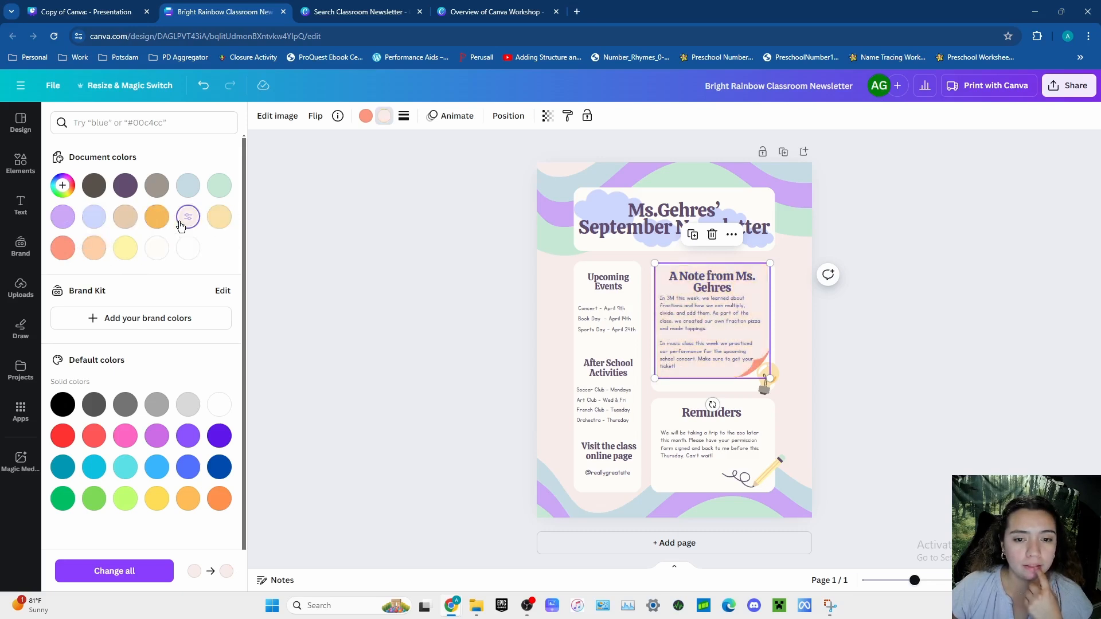
click(966, 356)
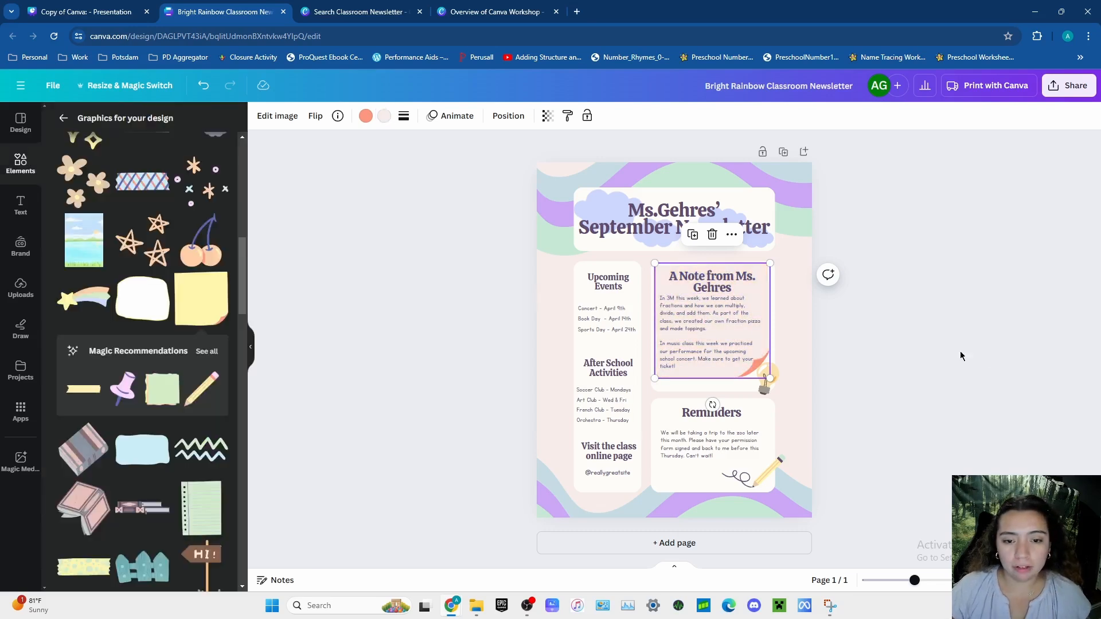
- Delete the pale pink sticky note from behind the teacher's note text
click(797, 354)
click(703, 377)
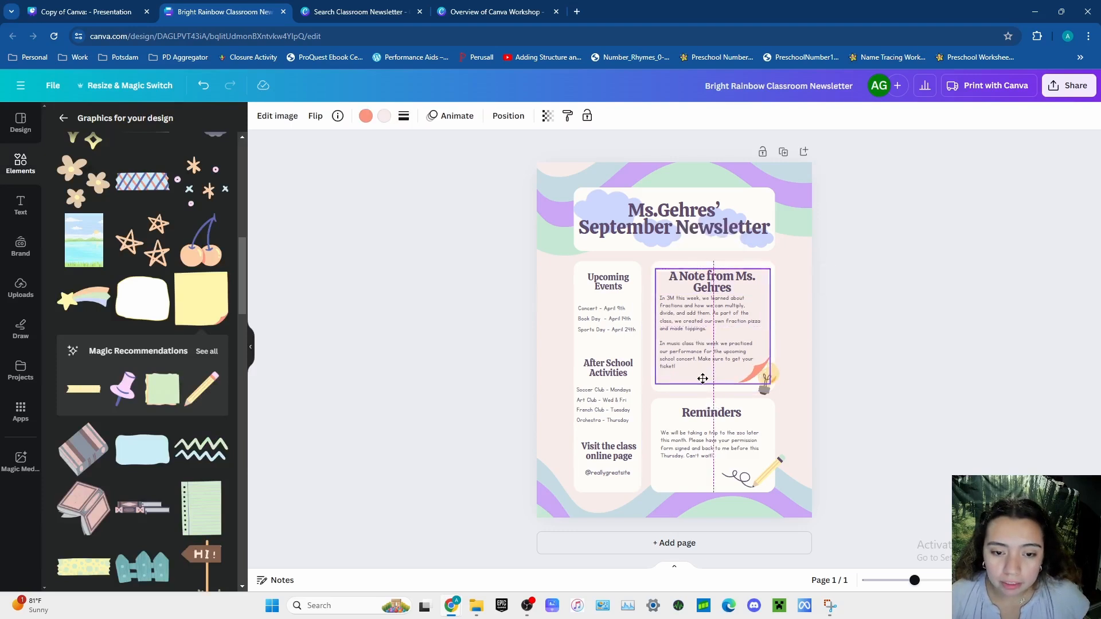
click(854, 379)
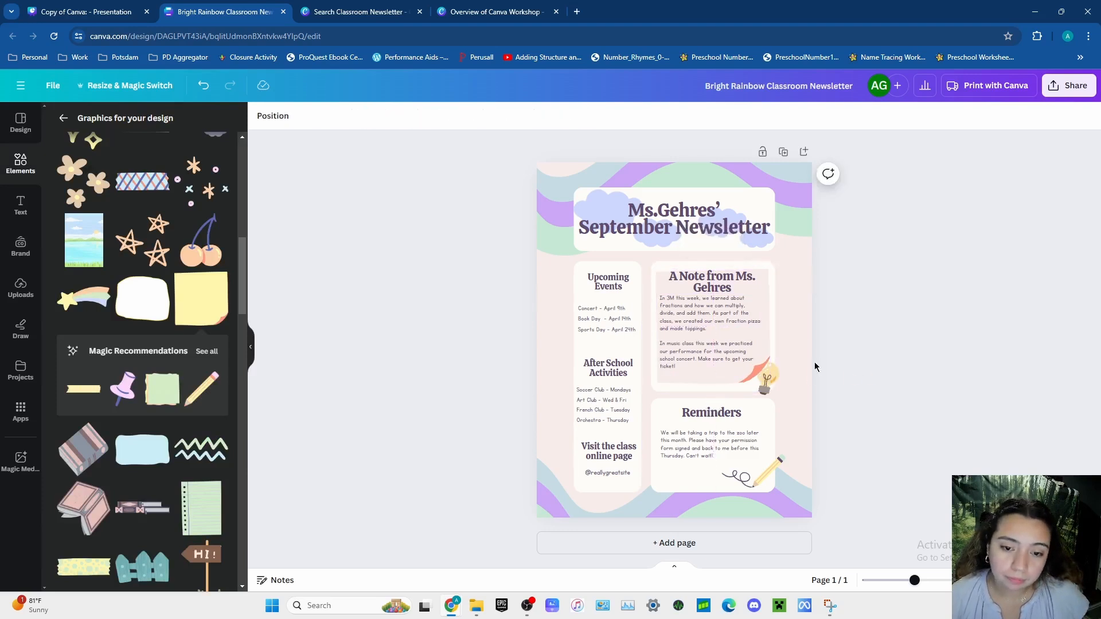
click(715, 380)
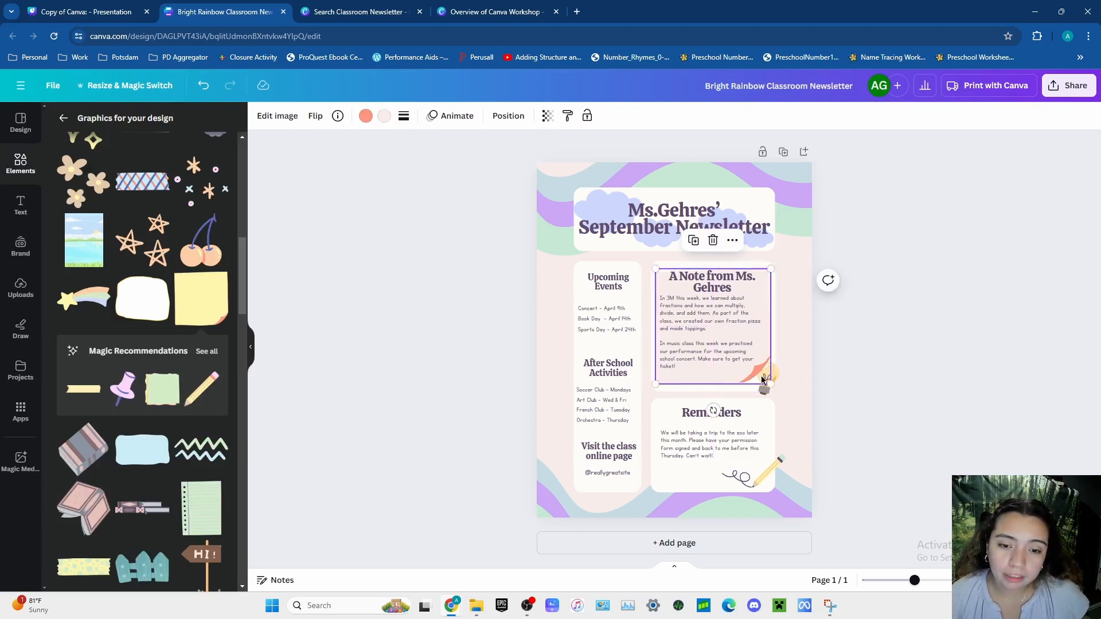
click(713, 241)
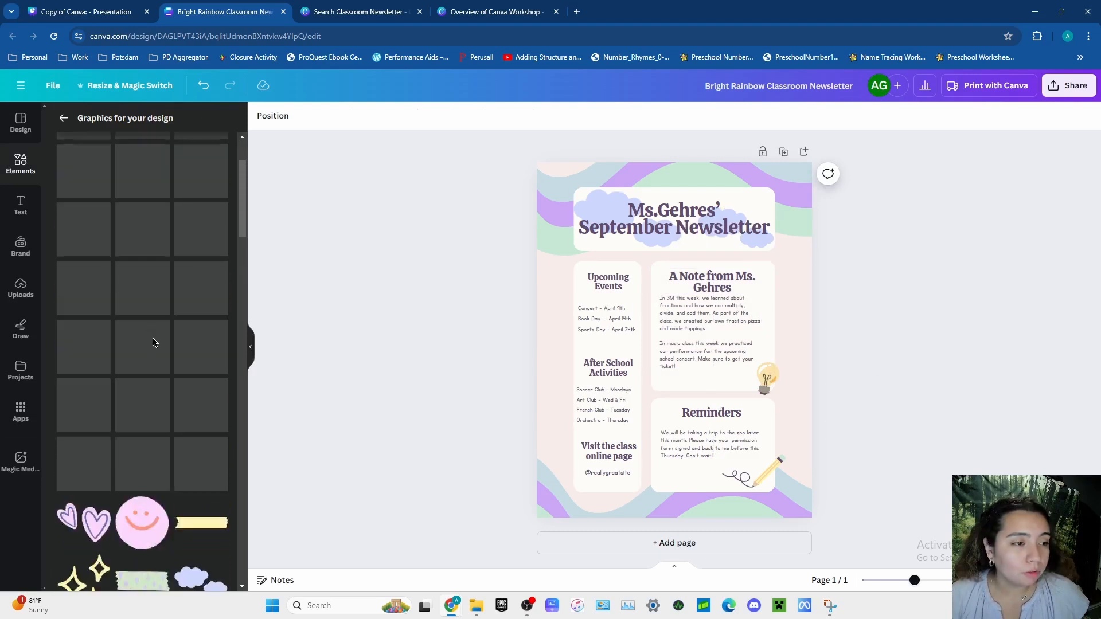
- Search the elements for "notepad" and show all matching graphics
click(63, 118)
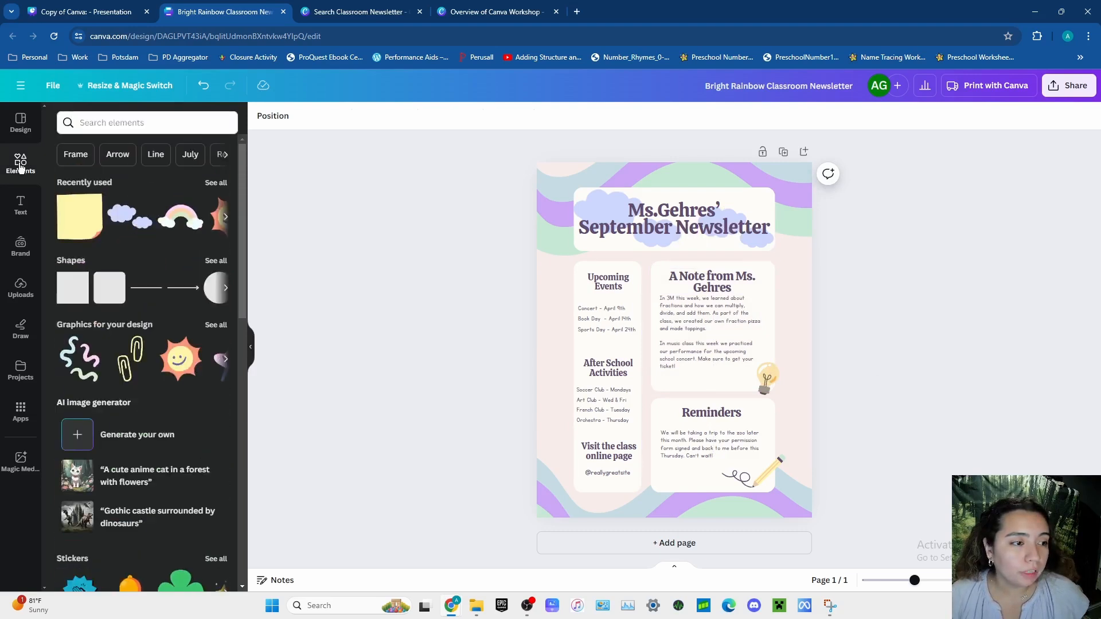
click(138, 122)
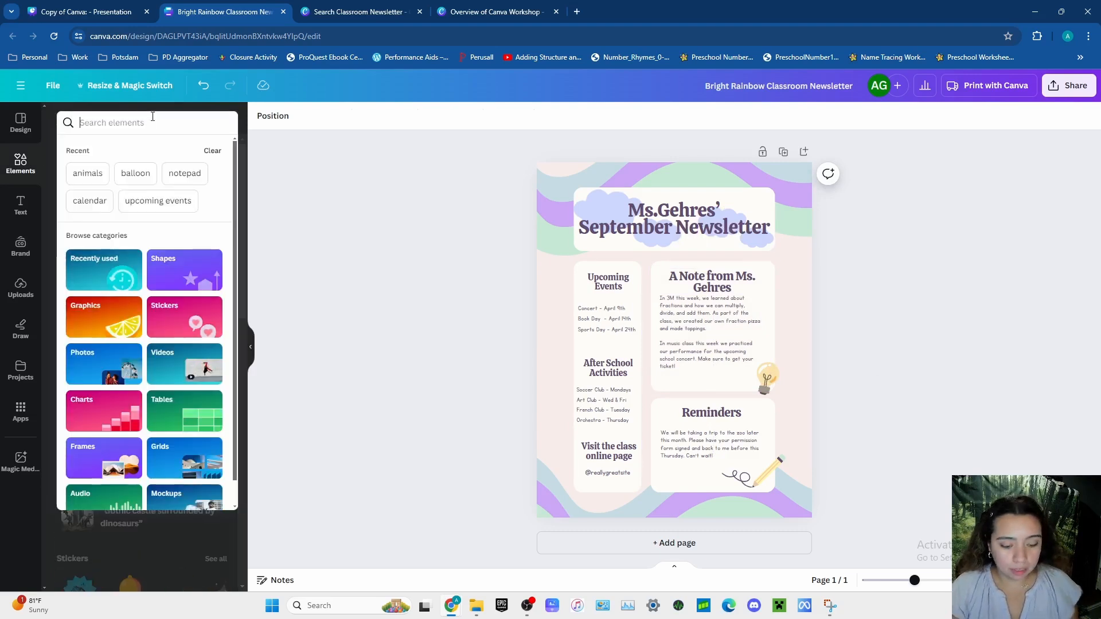
text(notepad)
key(Return)
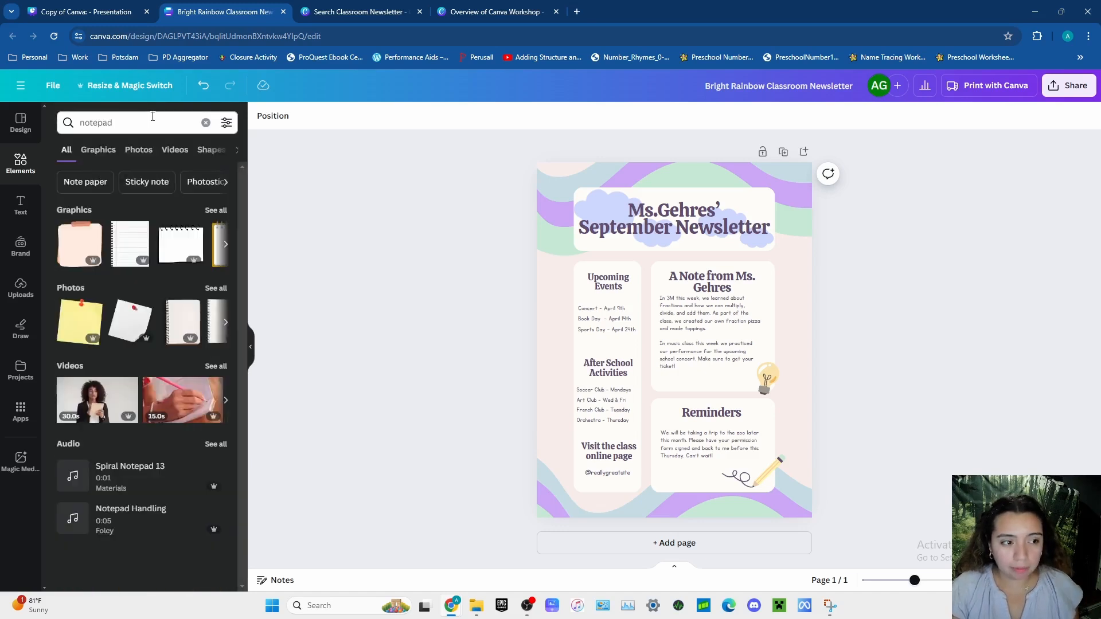
click(213, 210)
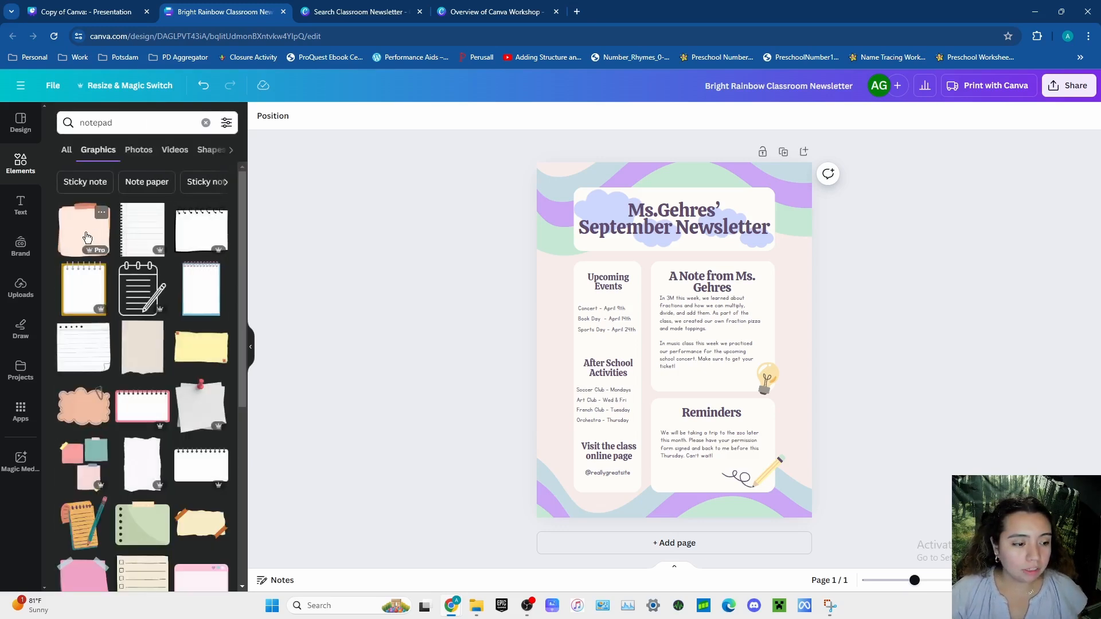
- Add the peach taped note graphic behind the teacher's note text and size it to fill the section's white box
click(87, 237)
drag(651, 390, 686, 372)
click(687, 370)
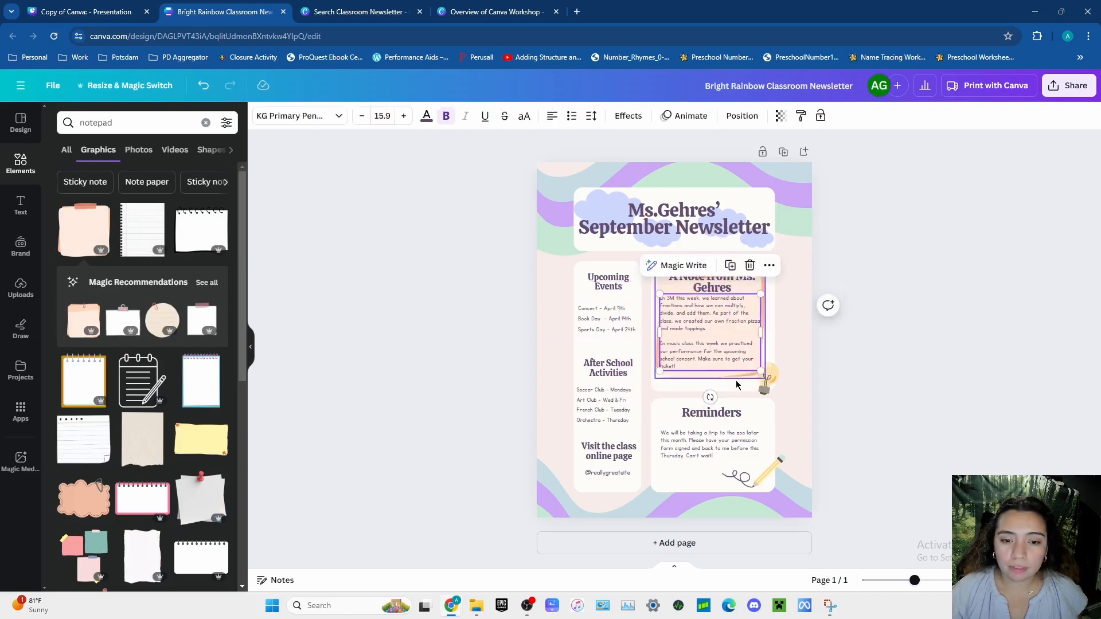
click(873, 435)
click(732, 387)
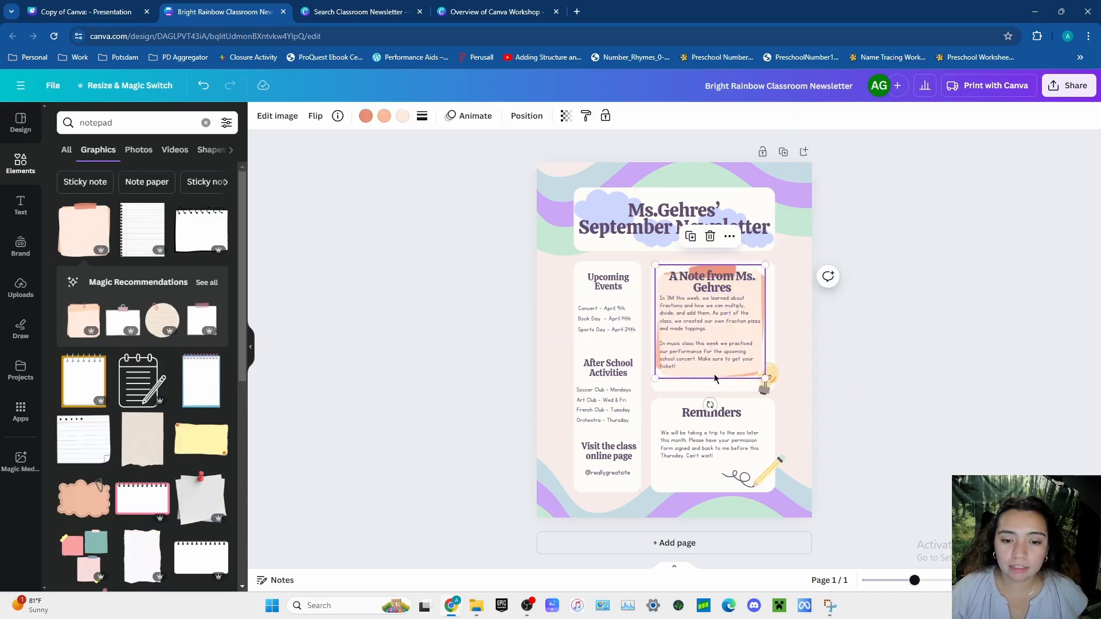
drag(651, 391, 709, 380)
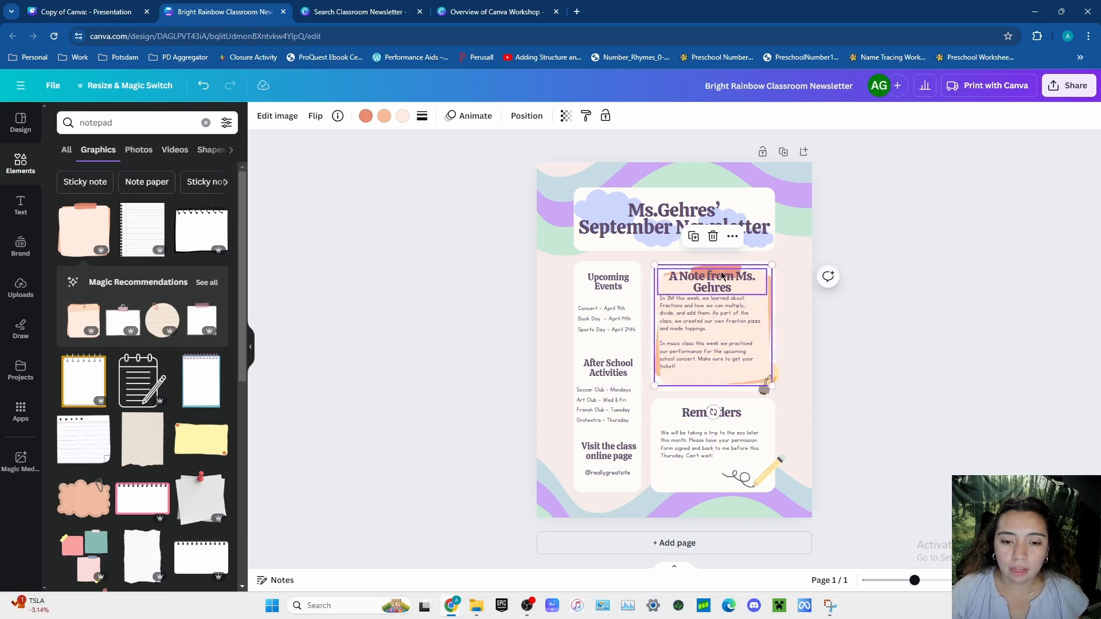
- Recolor the taped note's tape to light blue #c5dbe3 and its brushed edges to the document's light purple
click(367, 117)
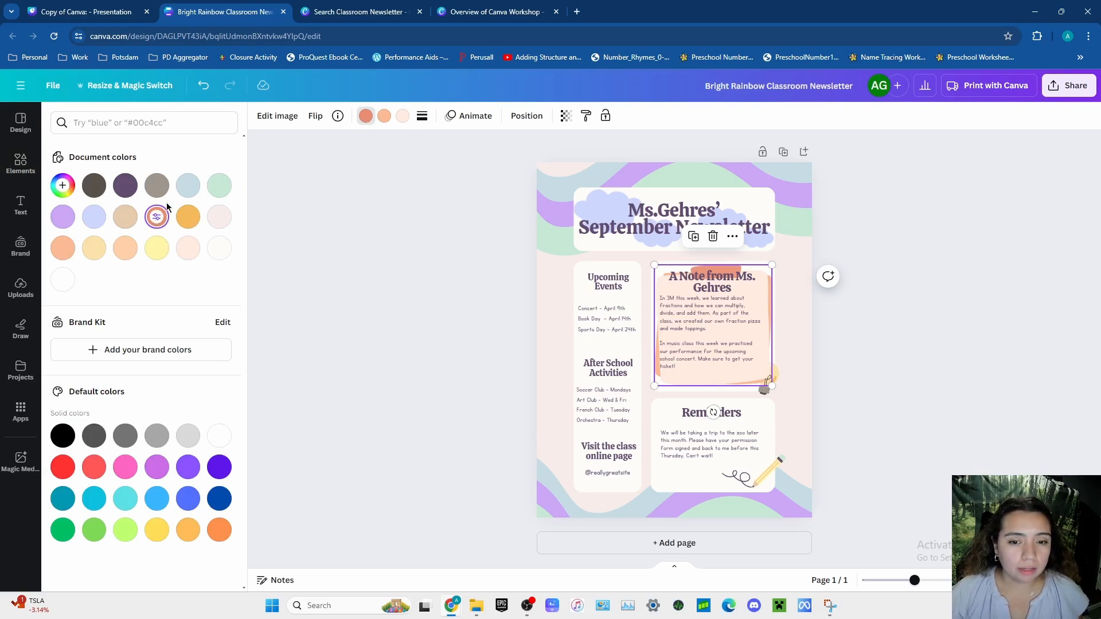
click(188, 185)
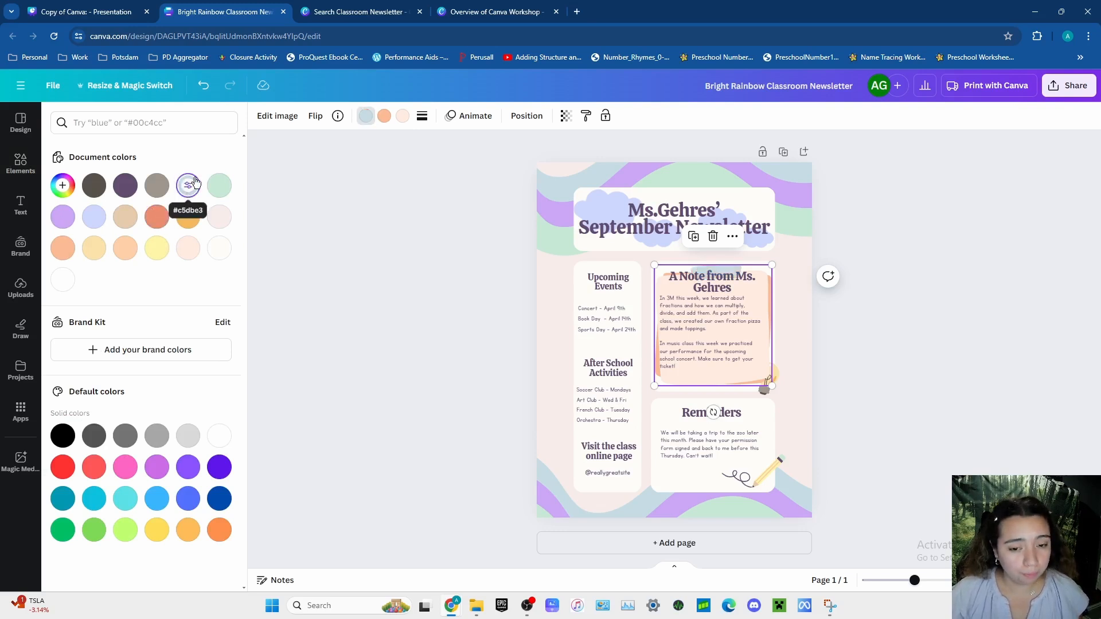
click(384, 117)
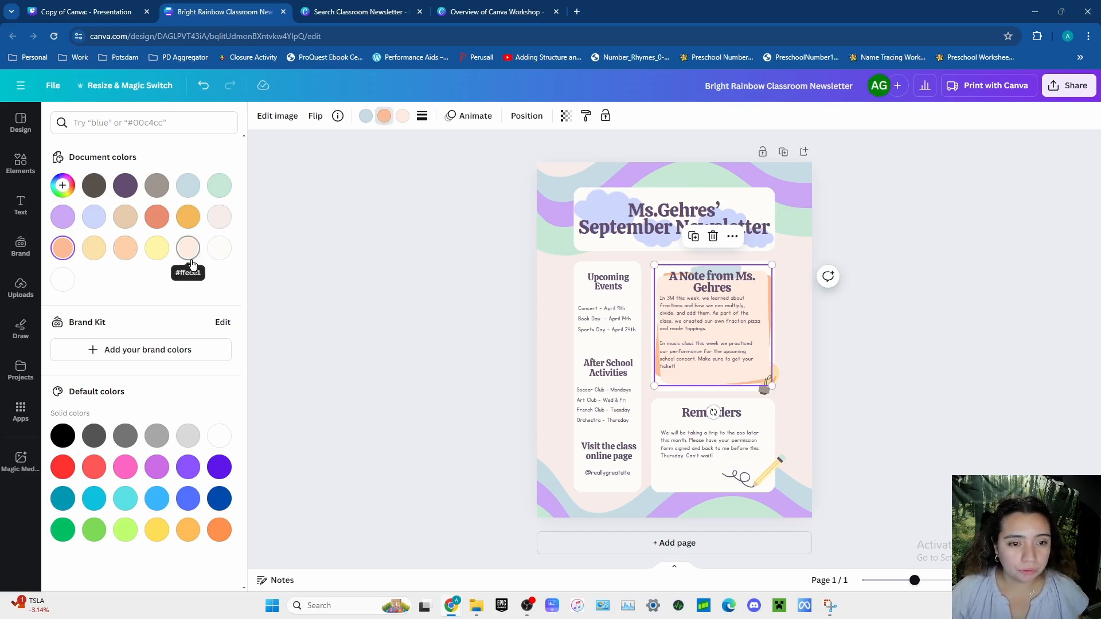
click(219, 218)
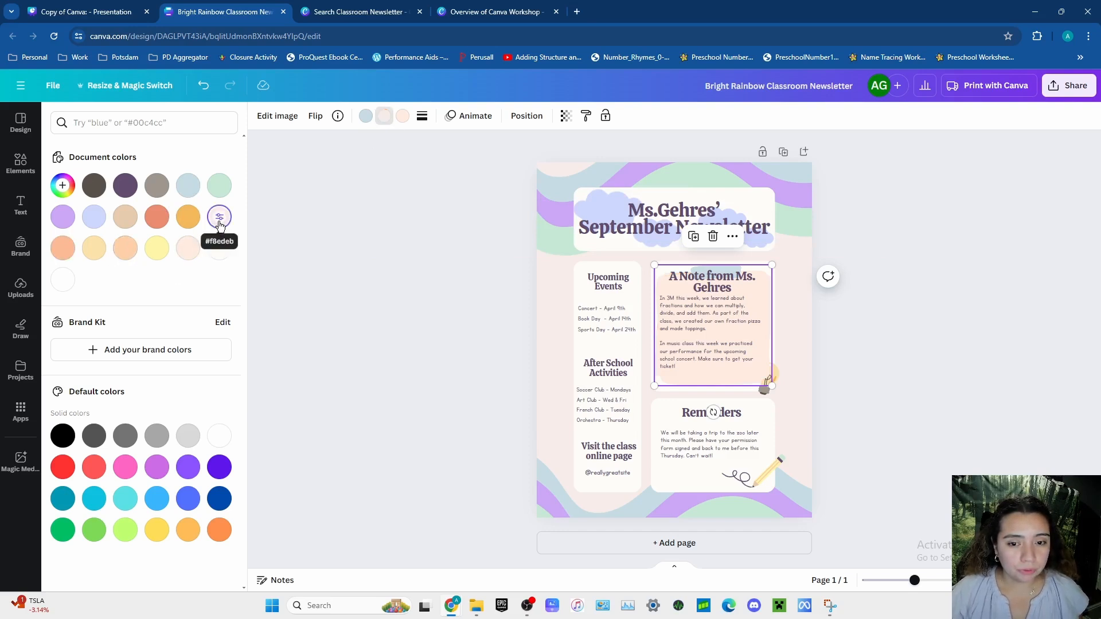
click(203, 85)
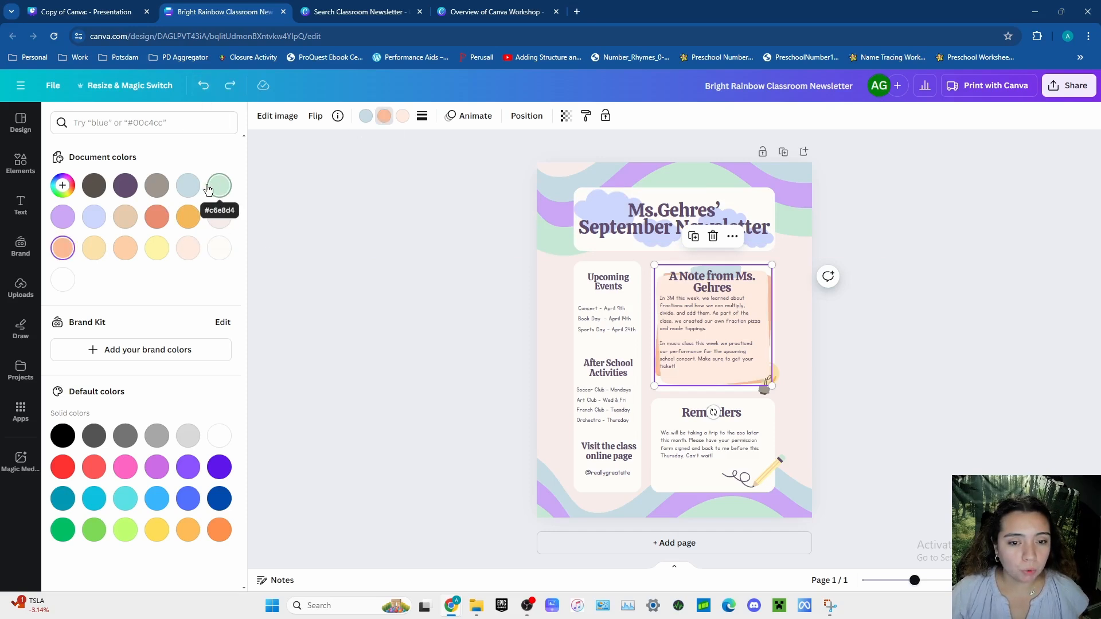
click(195, 193)
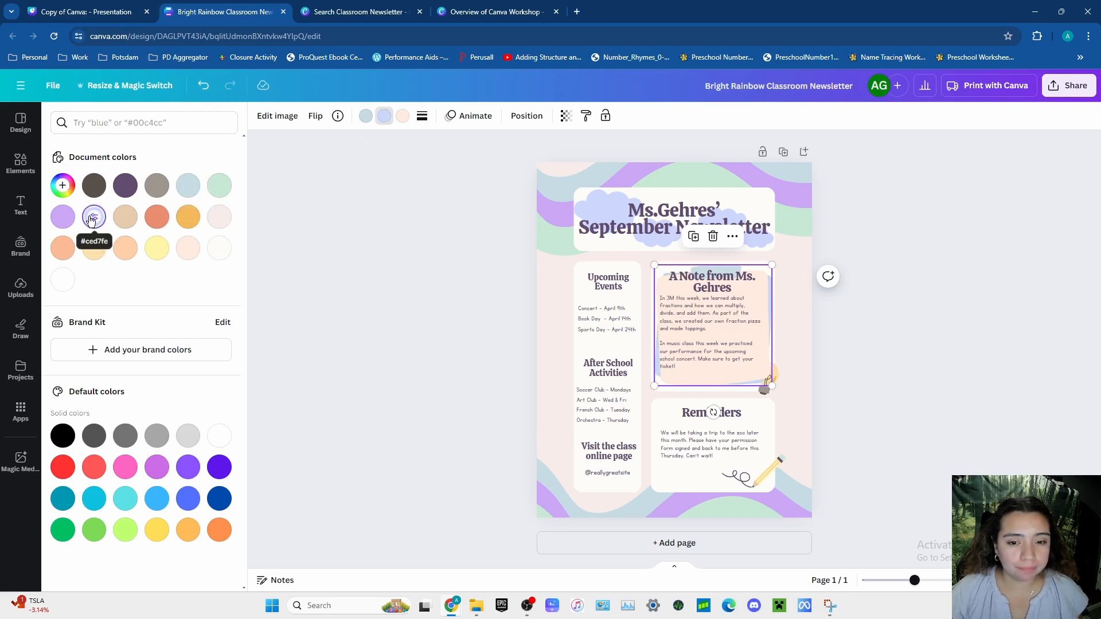
click(63, 218)
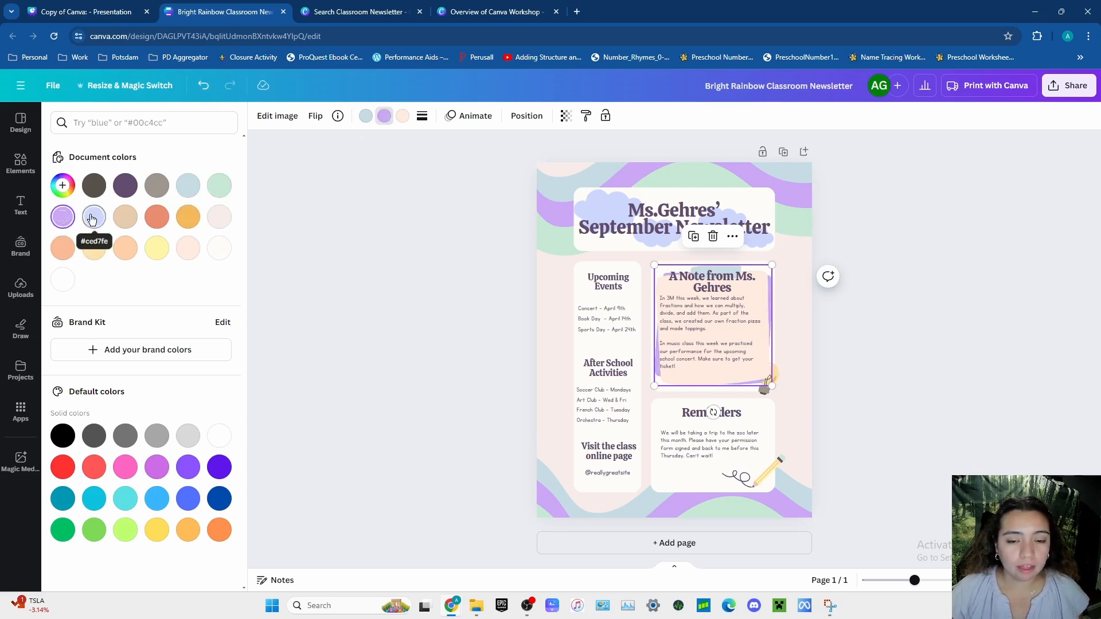
- Recolor the taped note's peach paper to pale pink #f8edeb and deselect the graphic
click(402, 116)
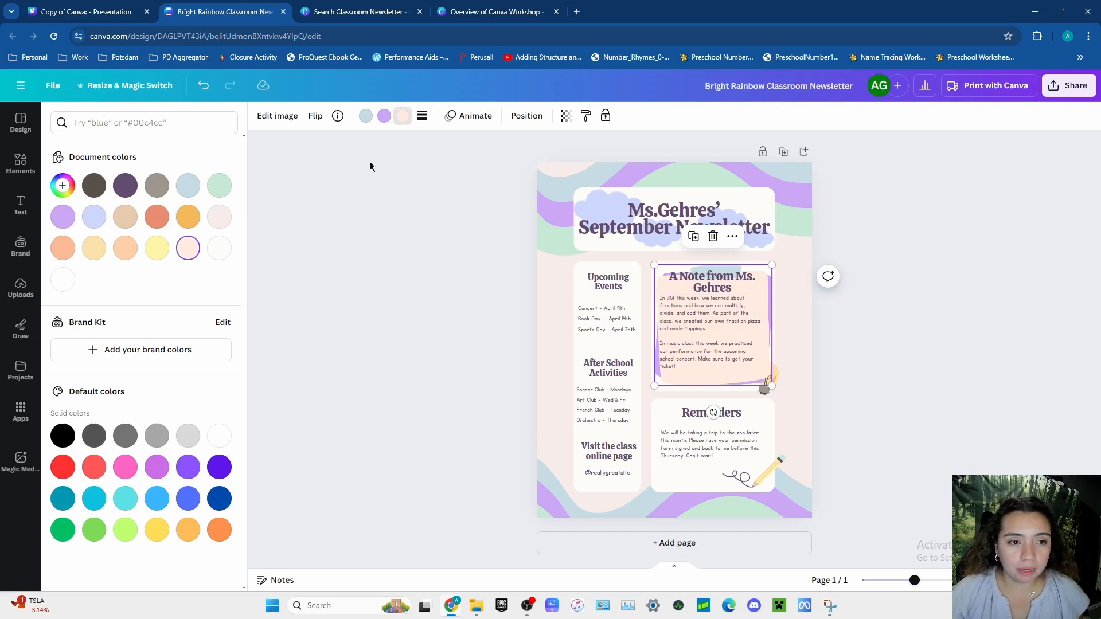
click(223, 224)
key(Escape)
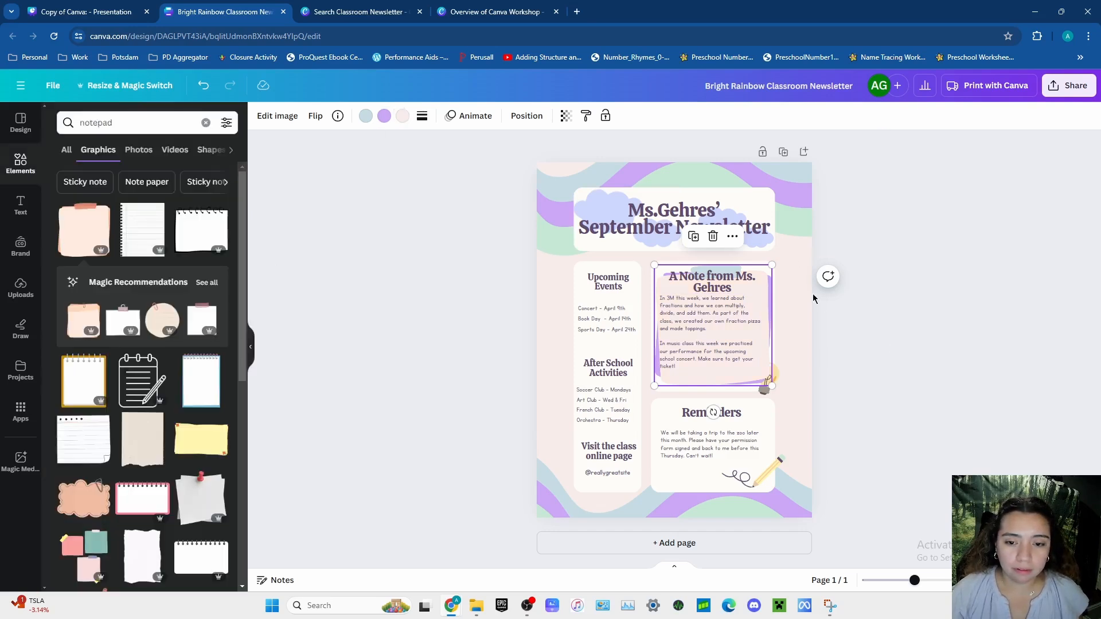
click(859, 365)
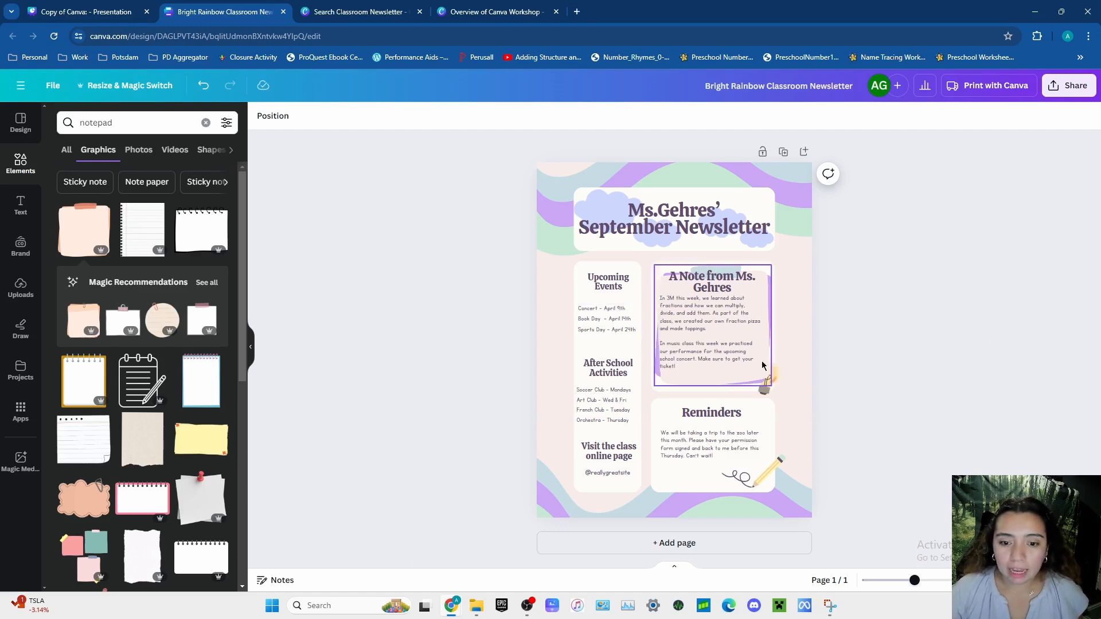
- Bring the light bulb graphic forward so it sits in front of the taped note, and deselect it
click(763, 390)
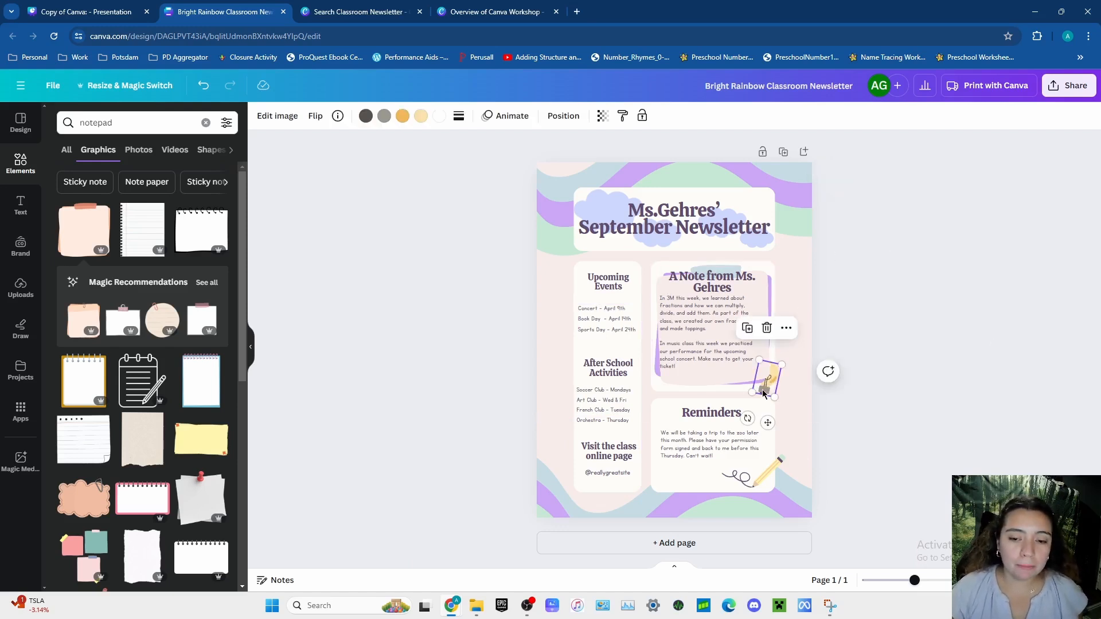
click(787, 328)
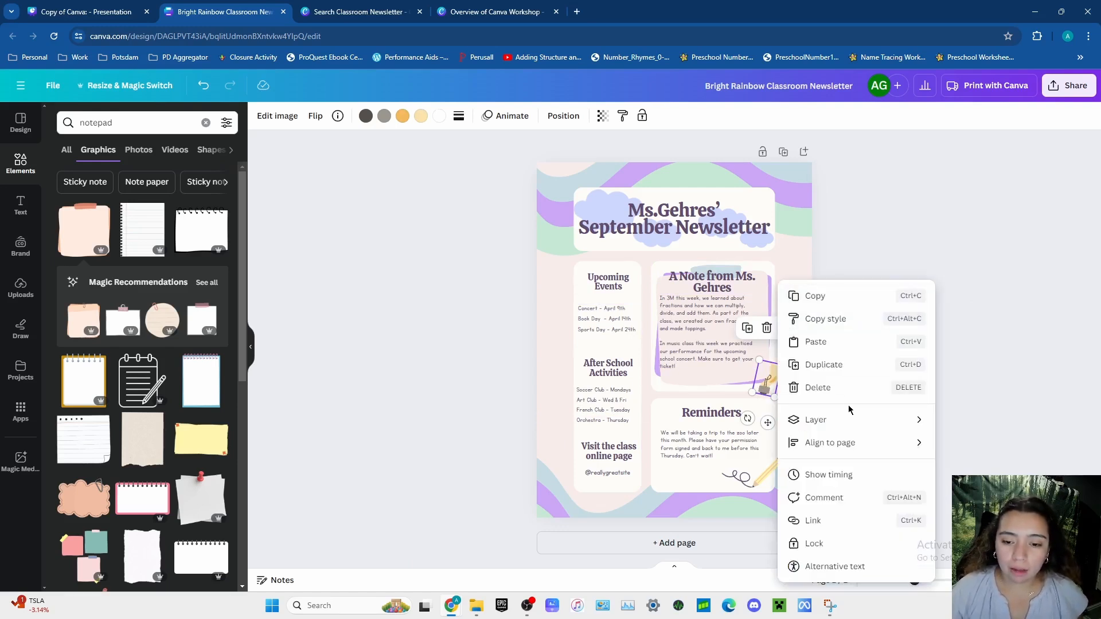
mouse_move(849, 420)
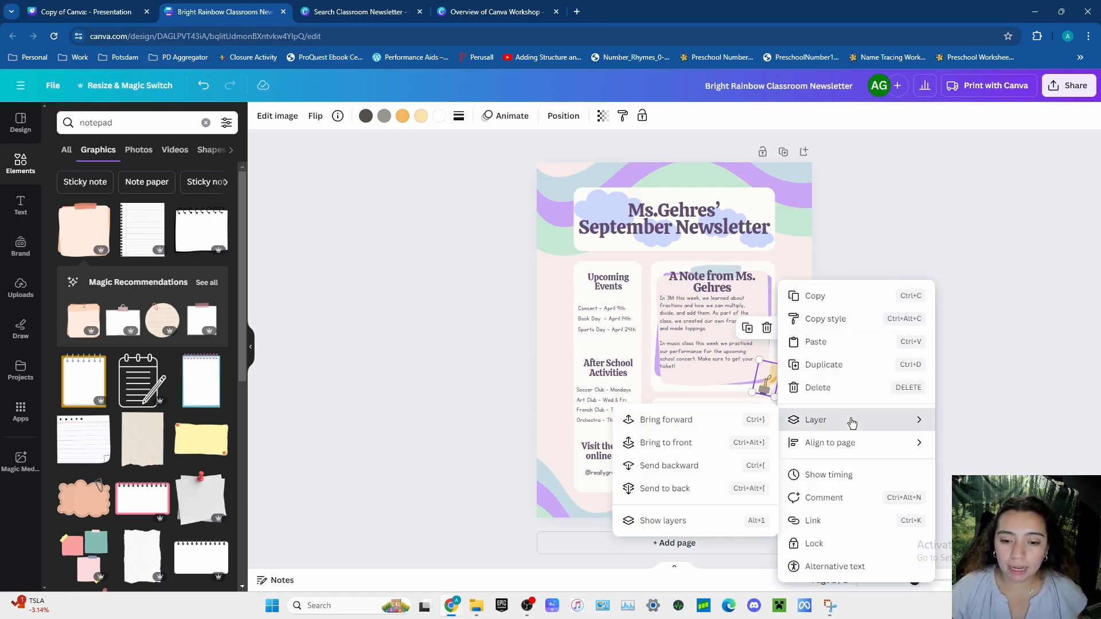
click(707, 422)
click(933, 402)
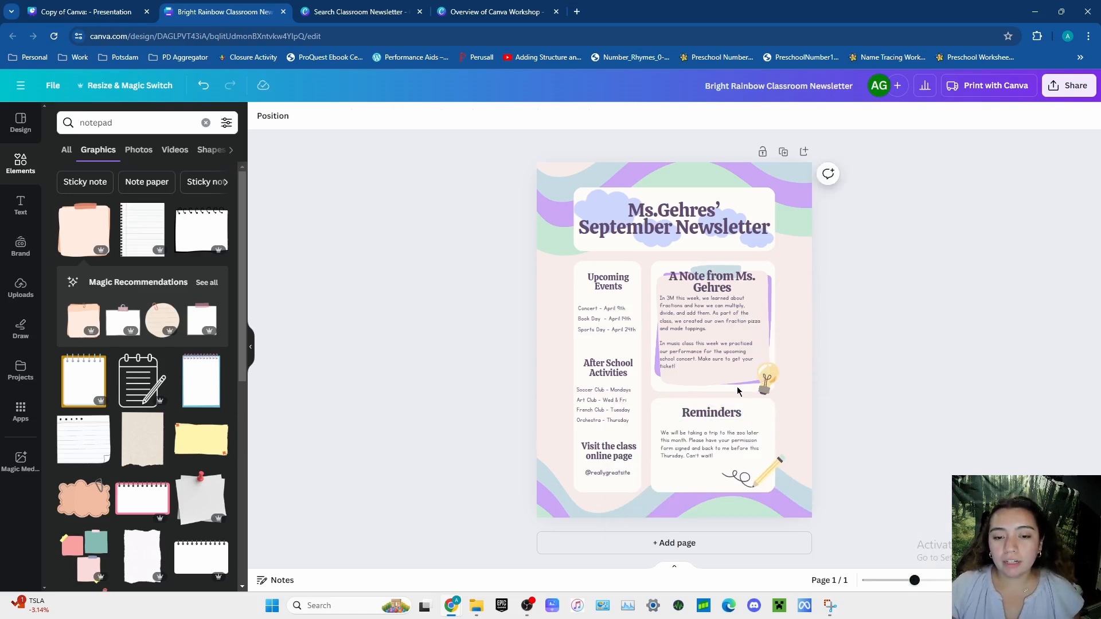
- Replace the teacher's note paragraphs with "TBA" at font size 32.8
double_click(690, 366)
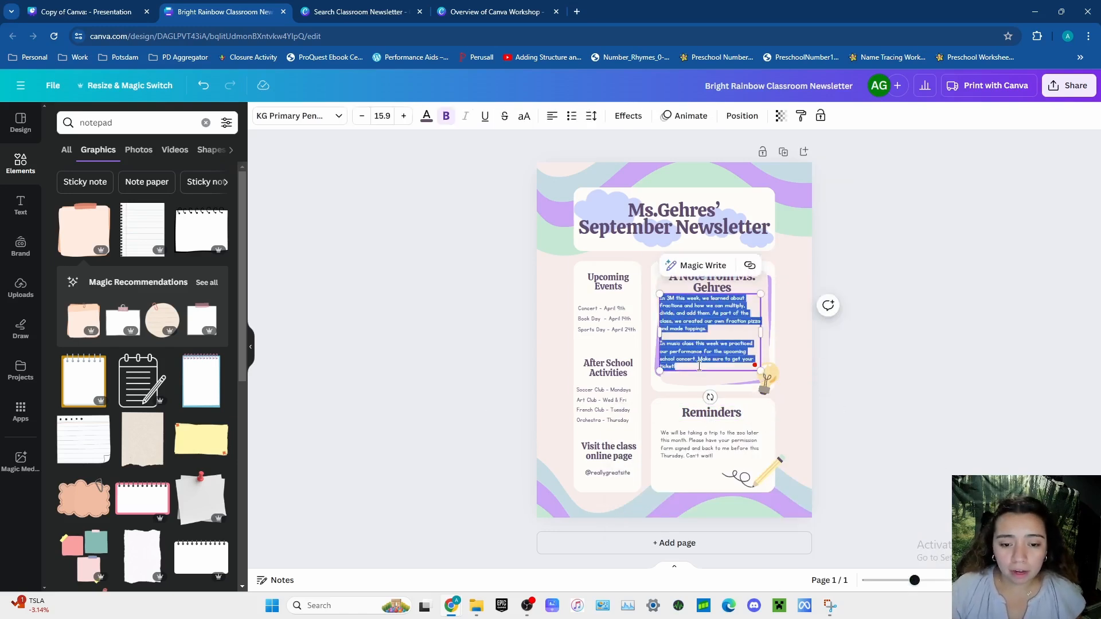
click(700, 364)
drag(676, 366, 657, 299)
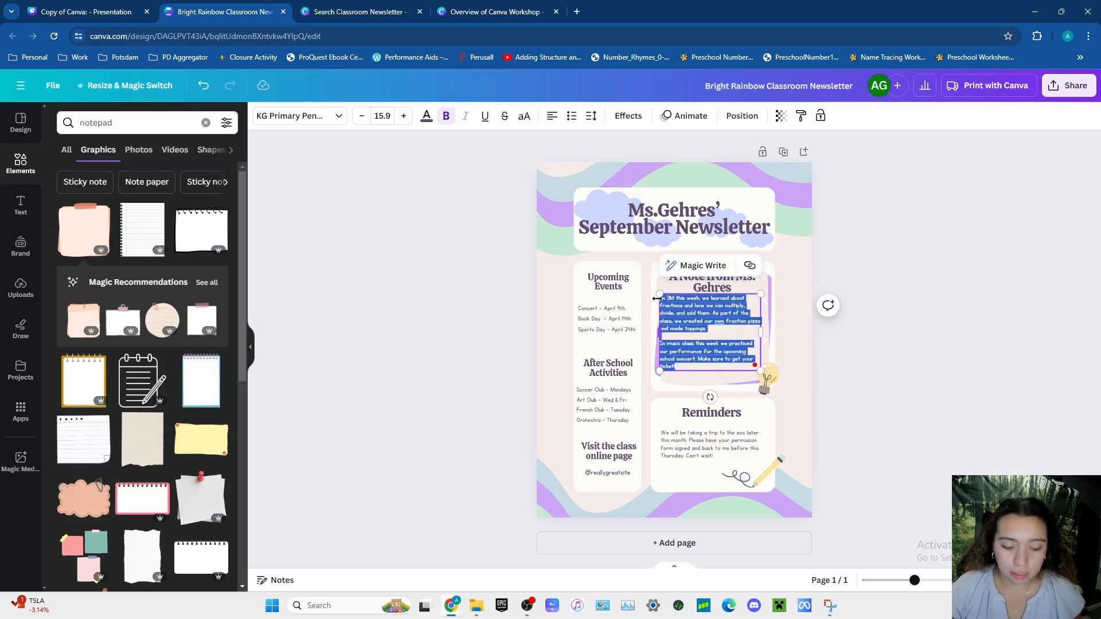
key(BackSpace)
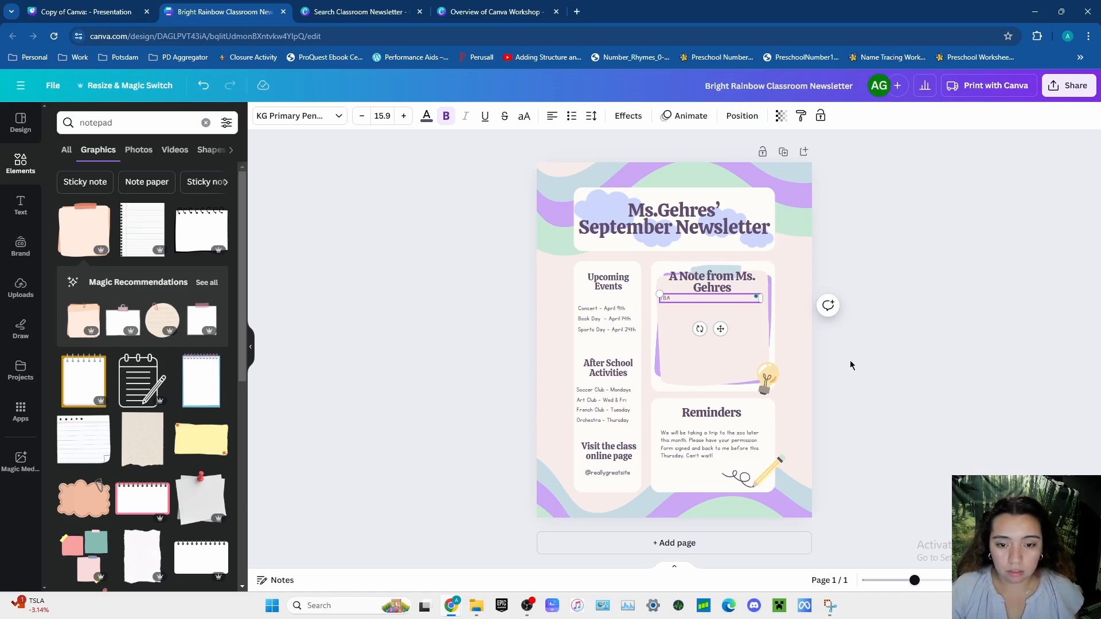
click(409, 118)
click(410, 118)
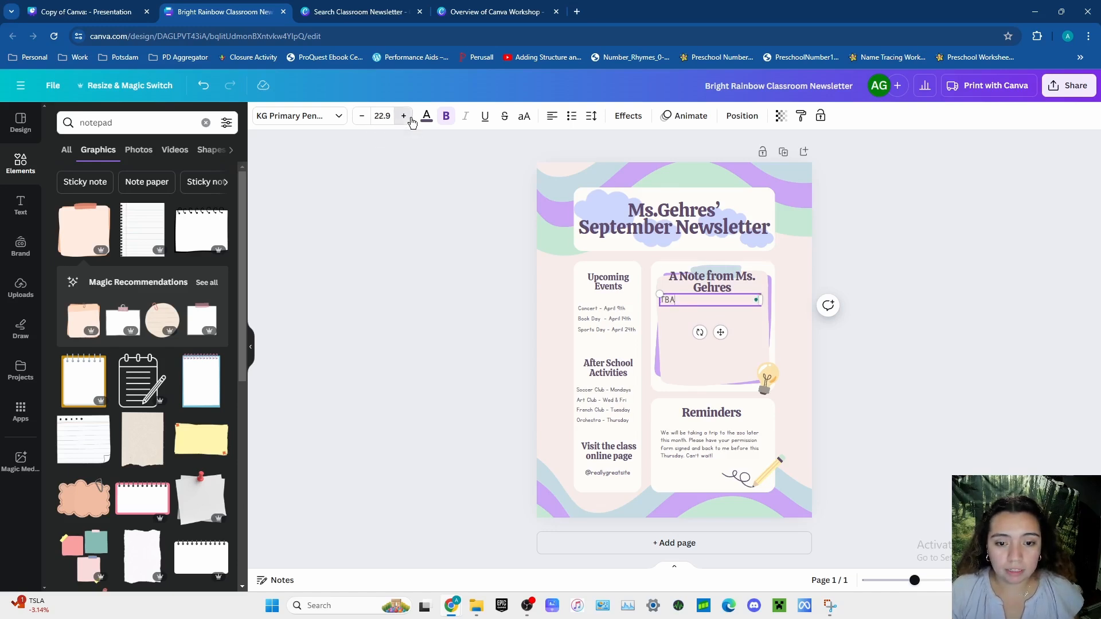
click(410, 119)
click(411, 119)
click(412, 120)
click(411, 119)
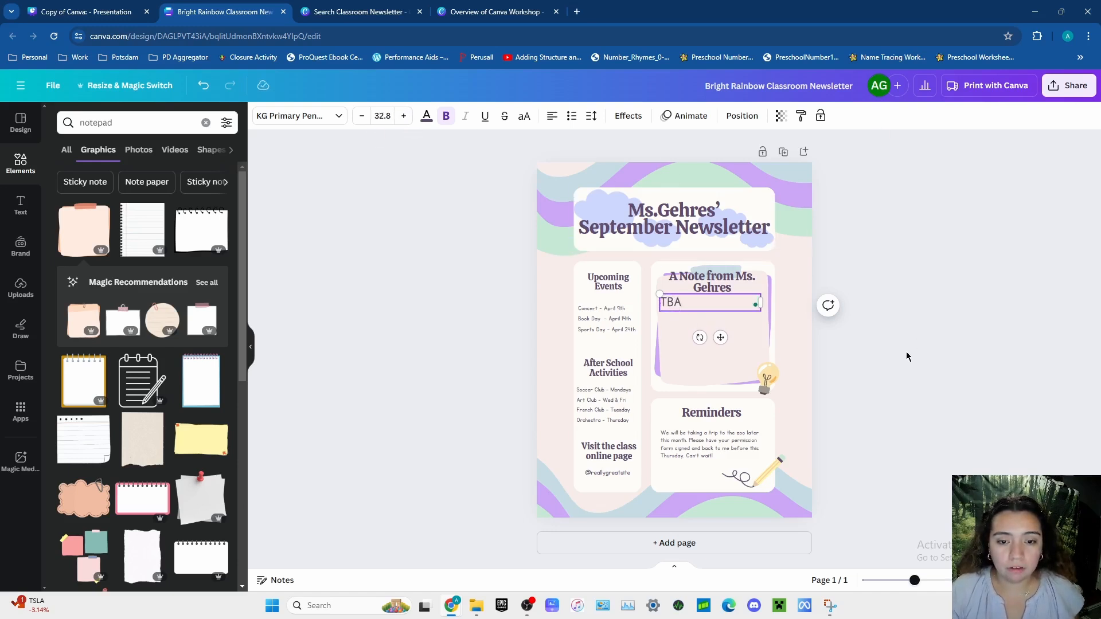
- Shift the teacher's note "TBA" text slightly down and right, and move the note's heading slightly up
drag(688, 304, 697, 308)
click(987, 381)
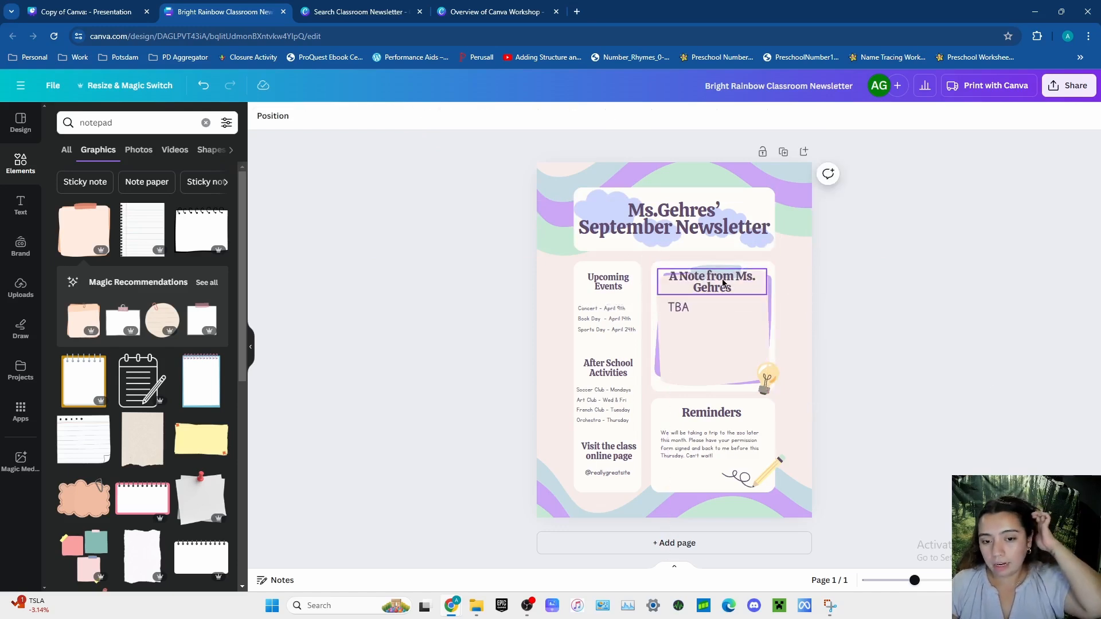
drag(728, 285, 728, 282)
click(940, 454)
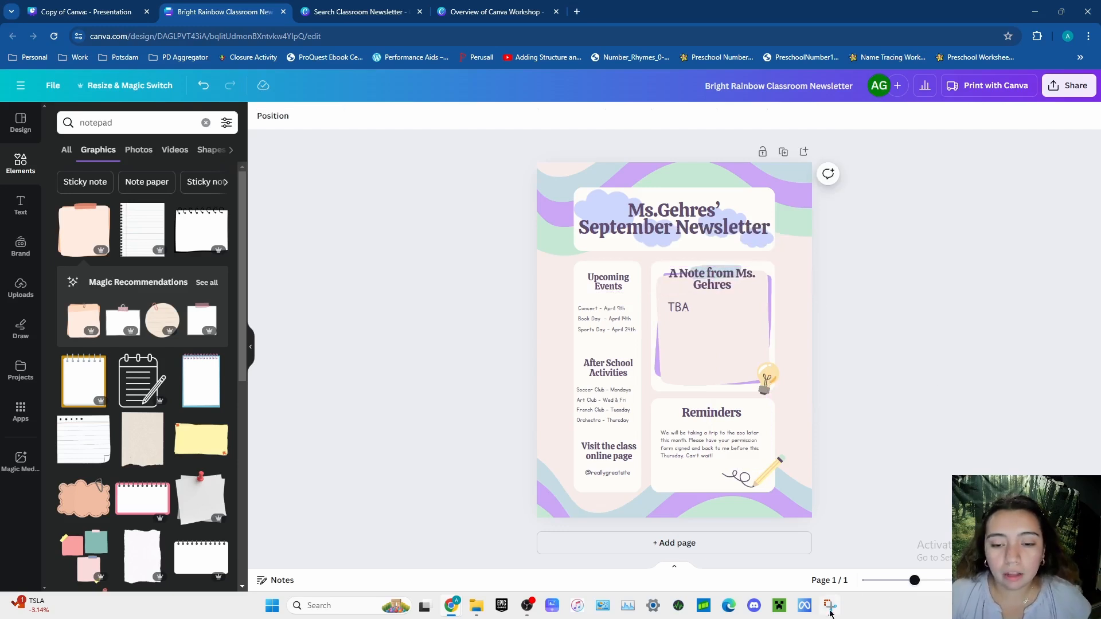
- Change the "Reminders" heading to "This month we are learning..." and position it inside the section's white box
click(716, 413)
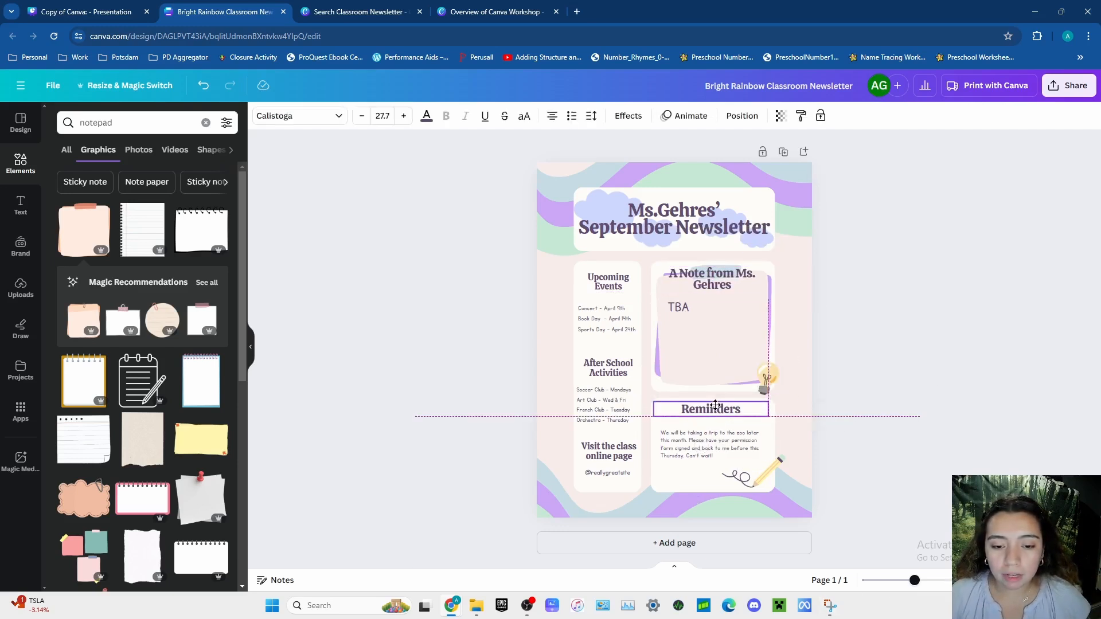
double_click(728, 409)
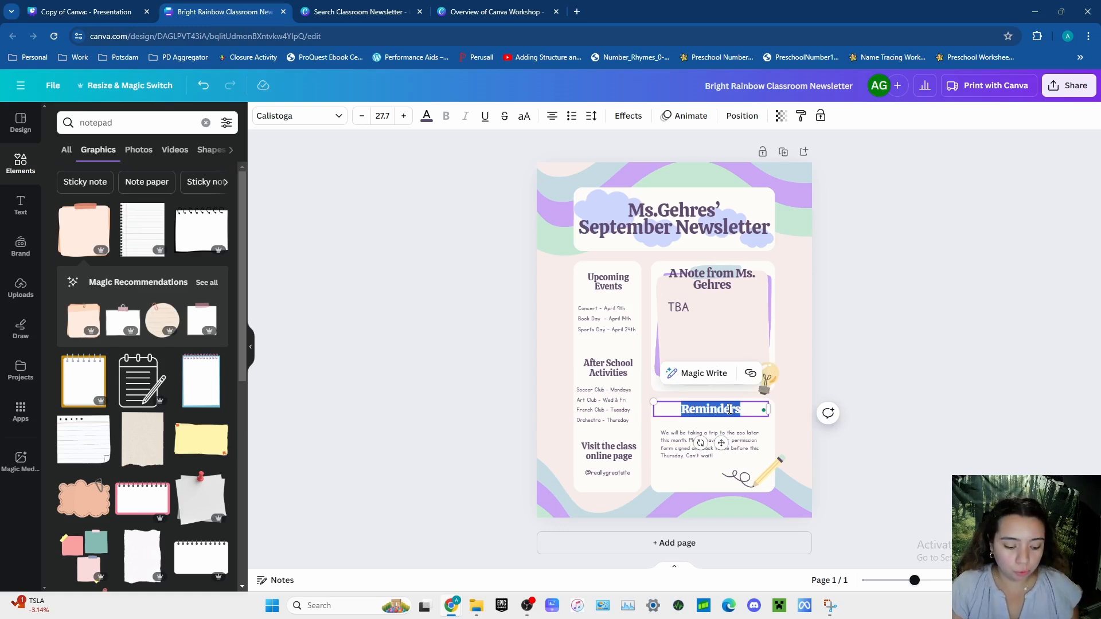
text(This mont)
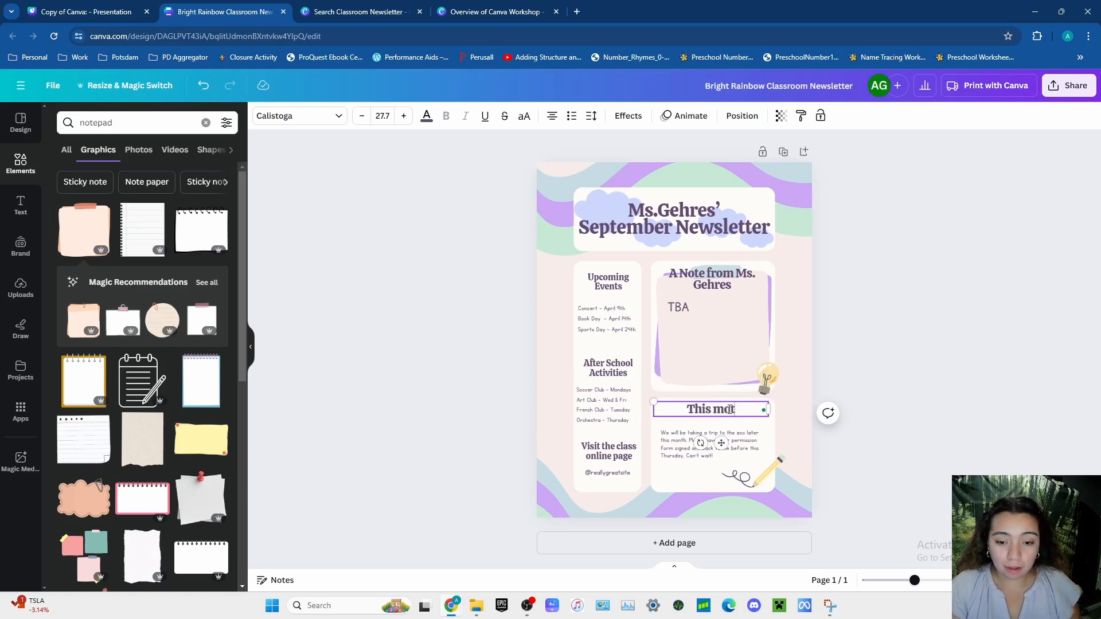
text(h we are)
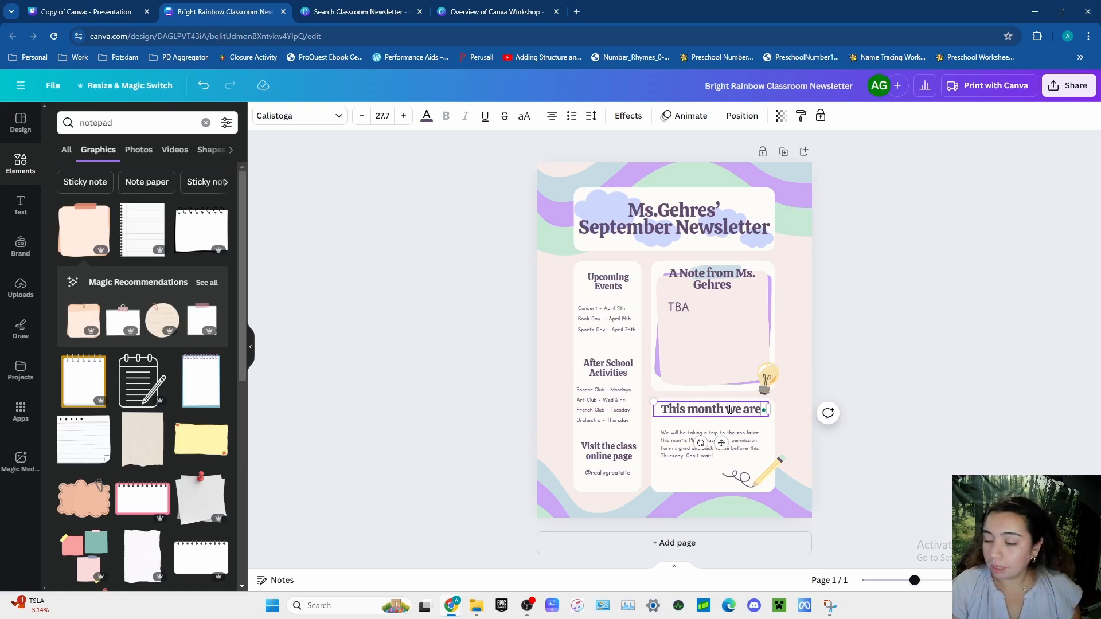
text( learning...)
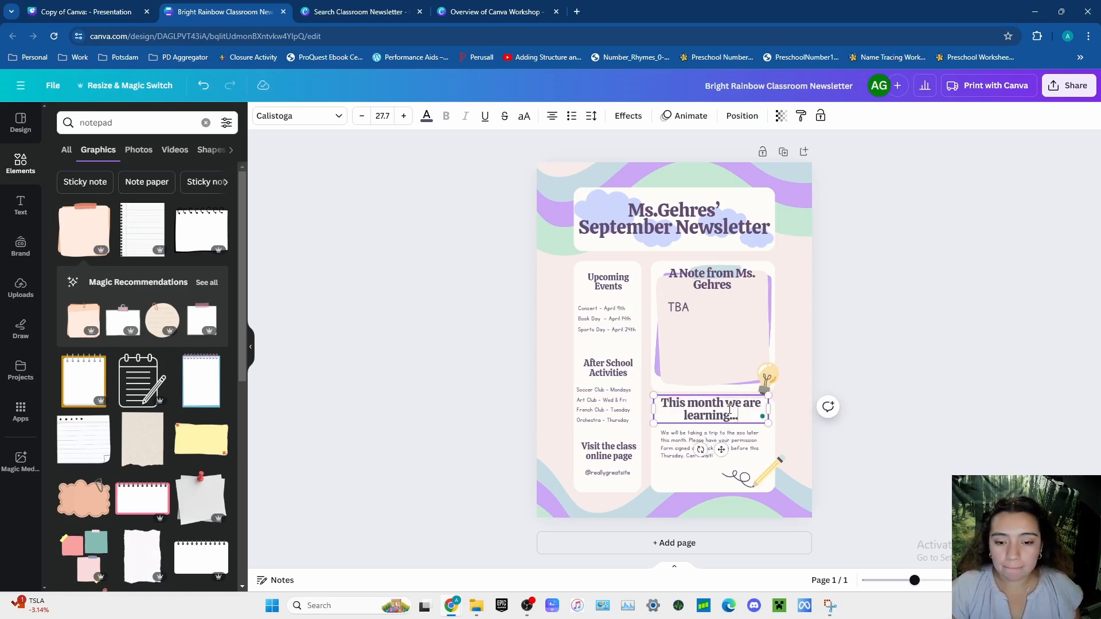
click(869, 414)
drag(717, 411, 718, 417)
- Move the zoo trip paragraph below the two-line heading and replace it with "TBA" at font size 32.8
click(682, 456)
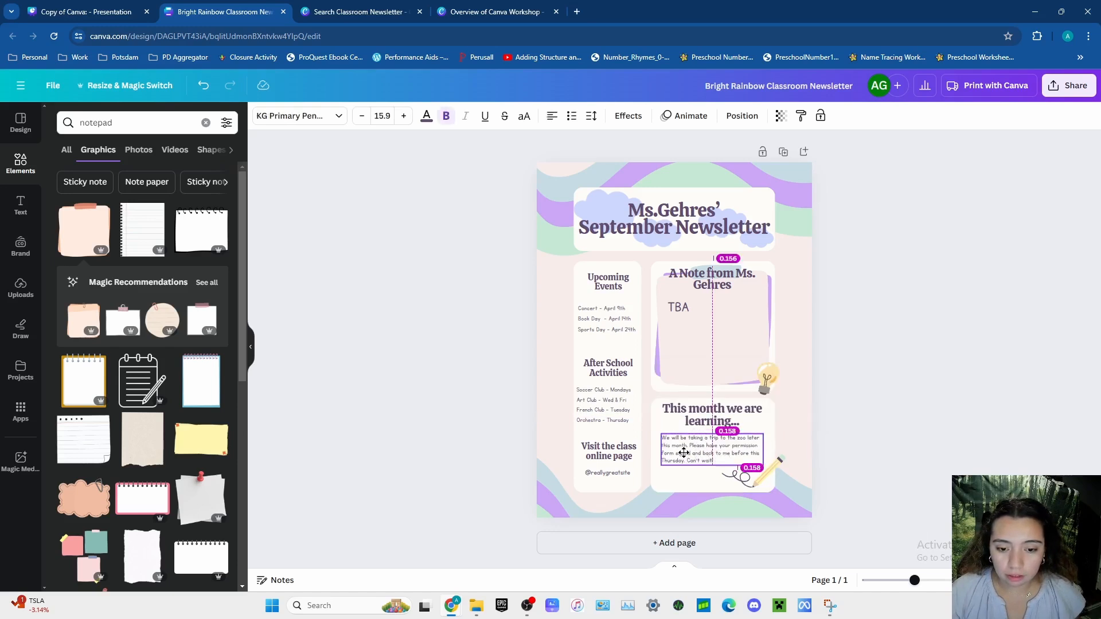
double_click(717, 451)
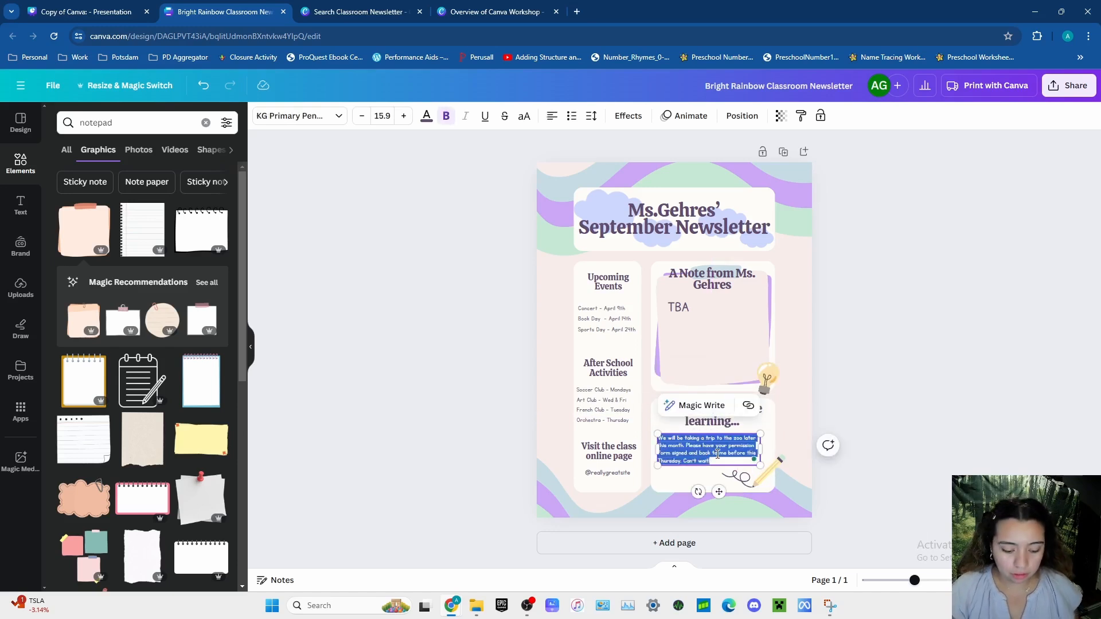
key(BackSpace)
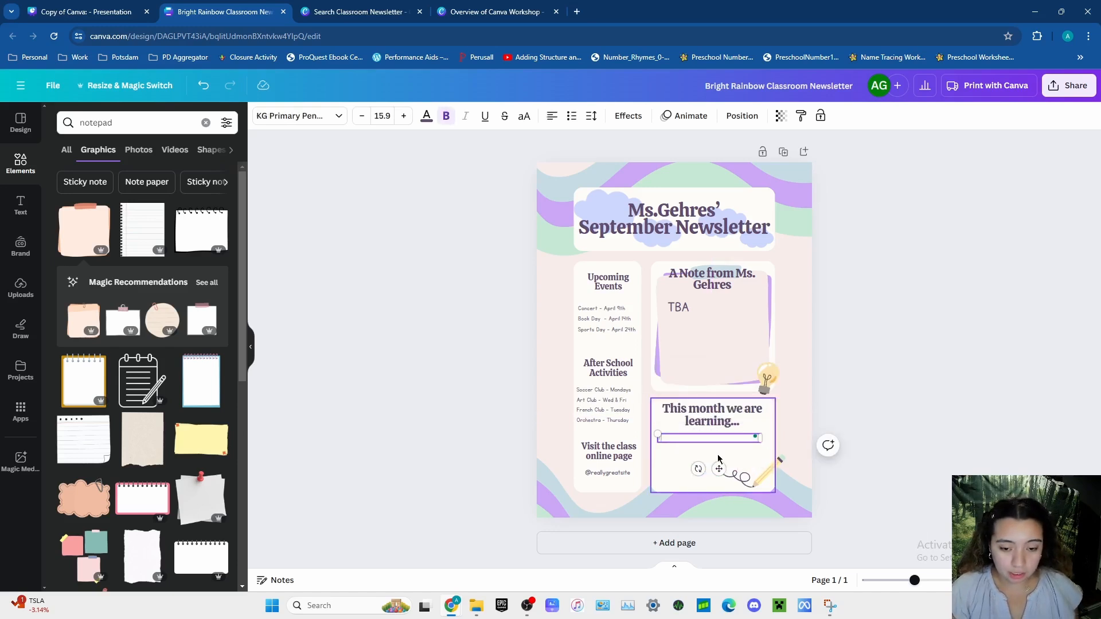
click(404, 117)
click(404, 116)
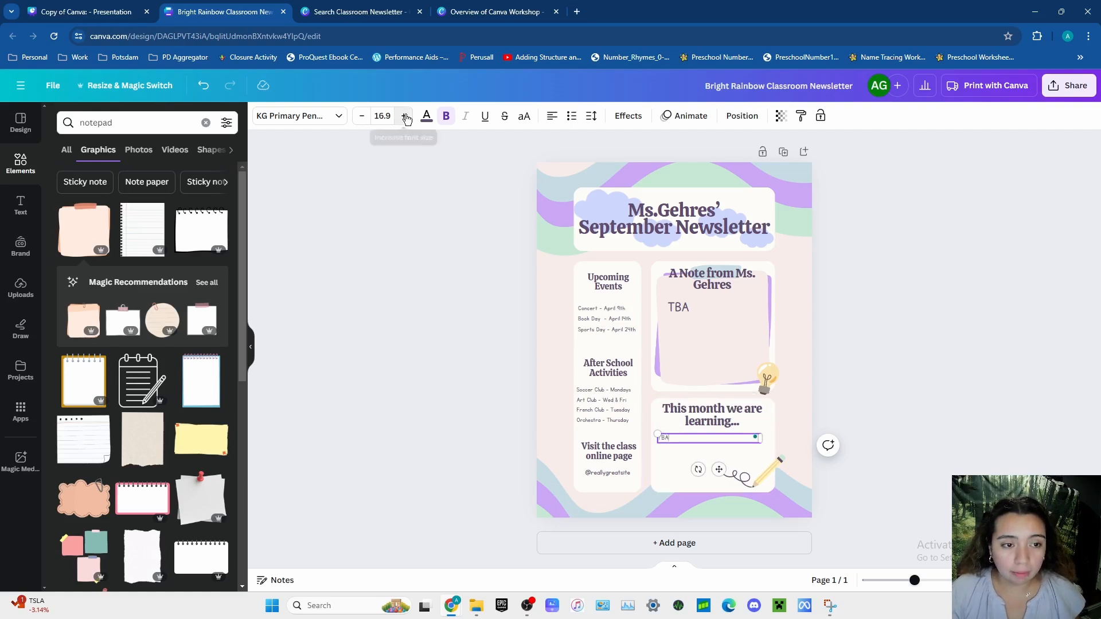
click(405, 117)
click(404, 117)
click(404, 117)
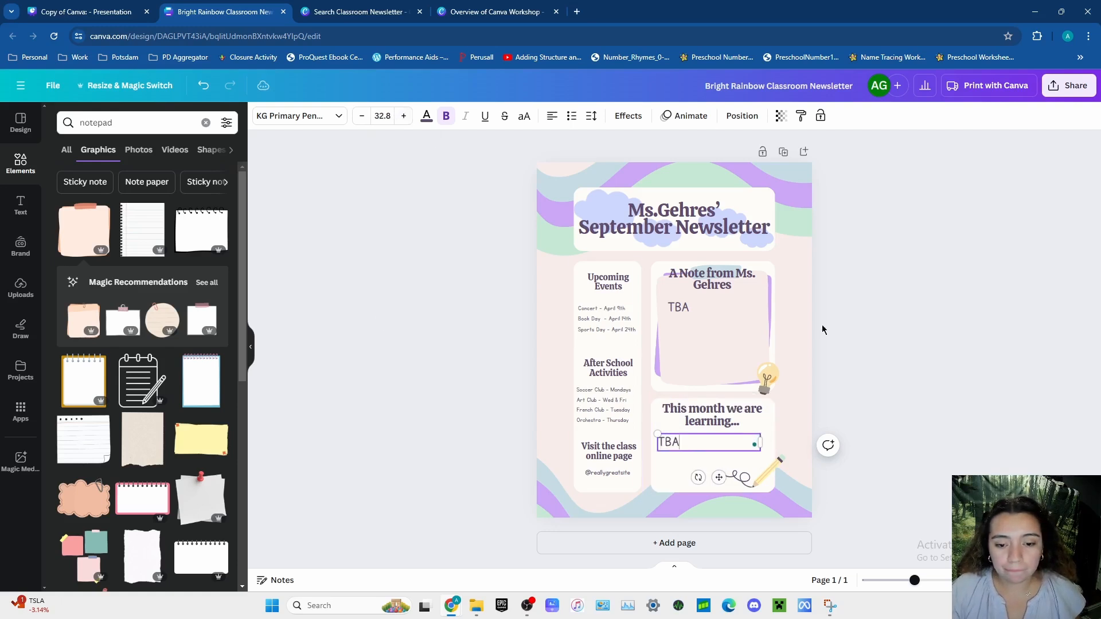
click(956, 447)
- Move the pencil and its squiggle slightly down and right in the corner of the learning section
click(768, 473)
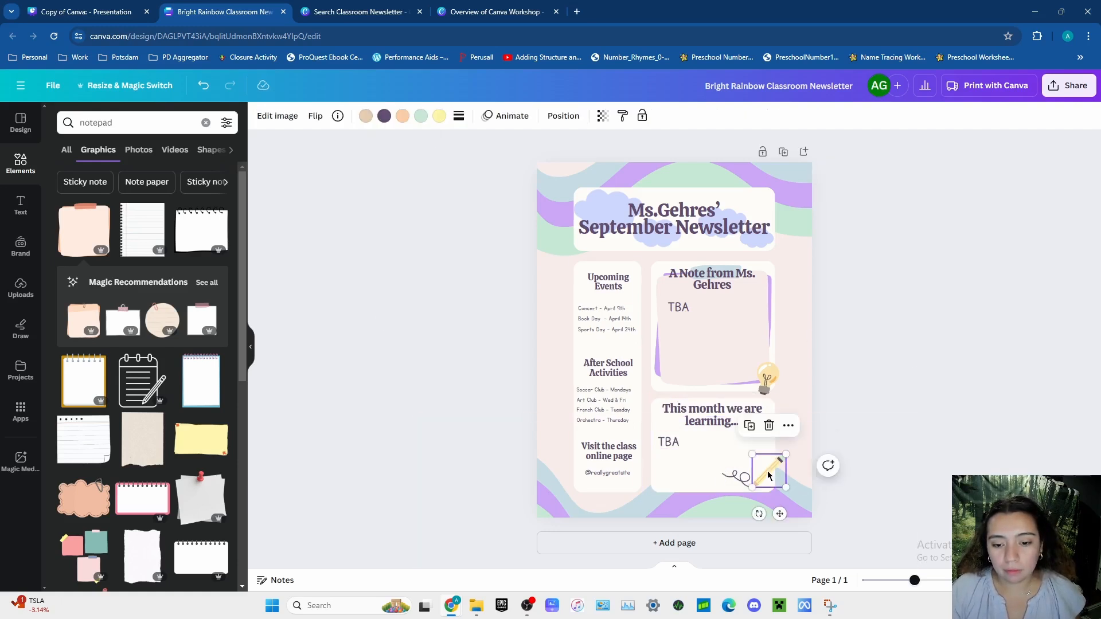
drag(768, 473, 744, 485)
click(898, 466)
click(748, 487)
click(898, 470)
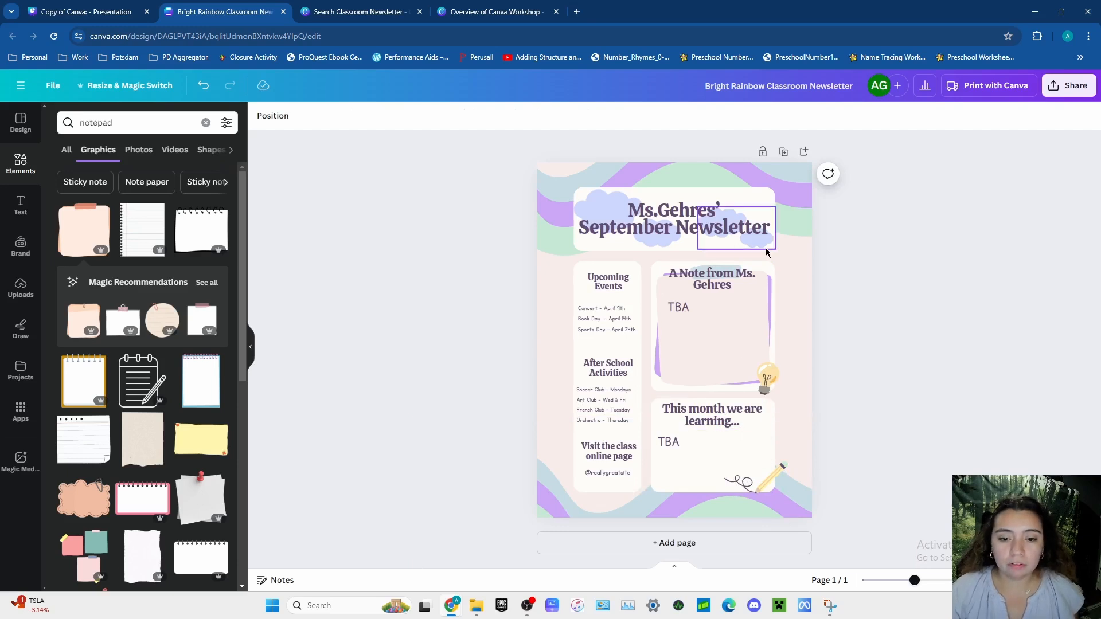
- Move the "This month we are learning..." heading up to the upper edge of its white box
click(717, 423)
drag(717, 423, 717, 416)
click(971, 452)
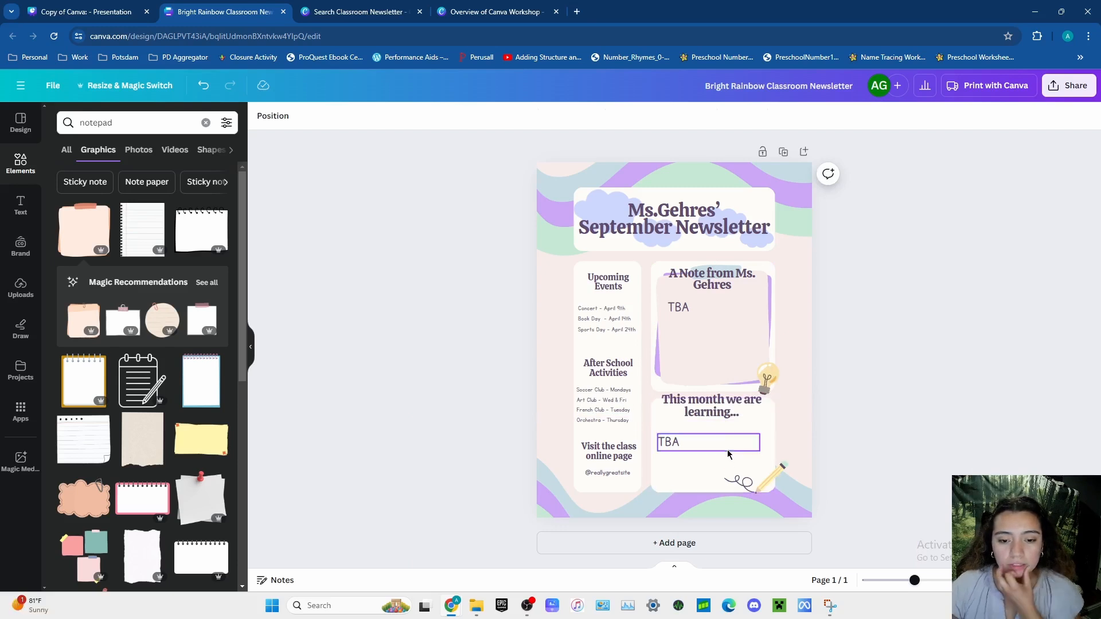
- Move the "Upcoming Events" heading up in its white box and place the event list directly beneath it
click(610, 288)
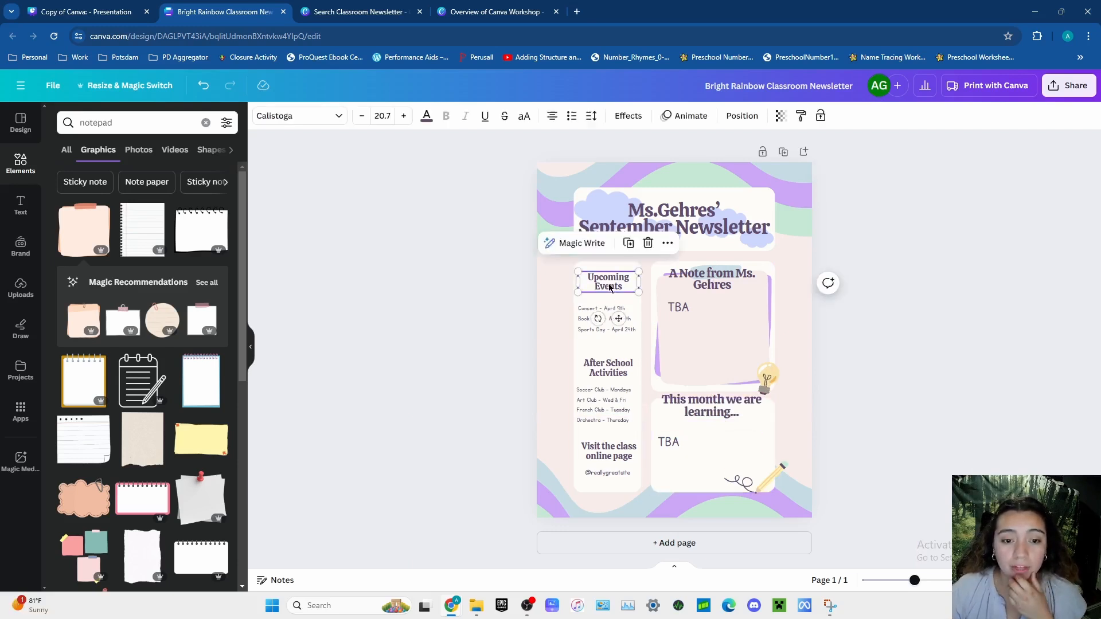
drag(609, 288, 610, 281)
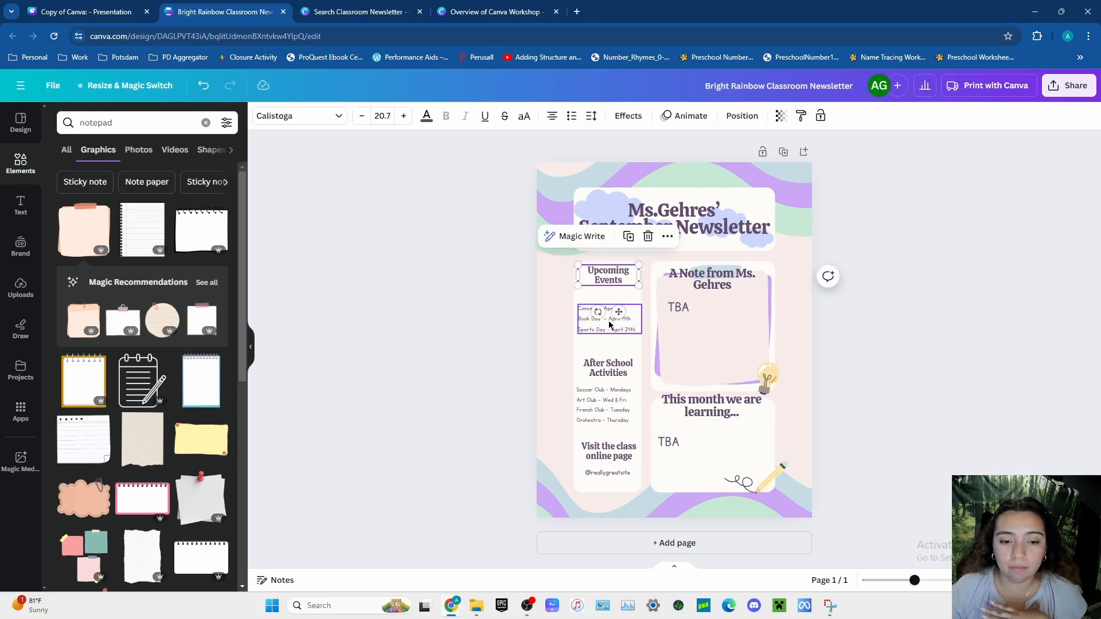
drag(610, 325, 608, 308)
- Replace the upcoming event list with "TBA" at font size 28.8
double_click(608, 307)
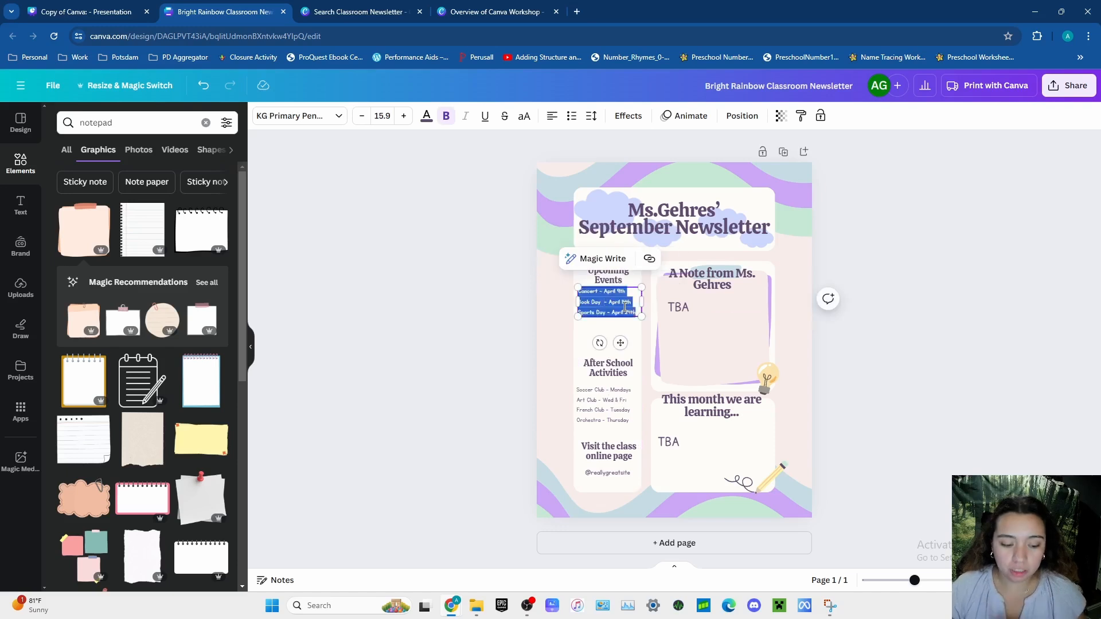
key(BackSpace)
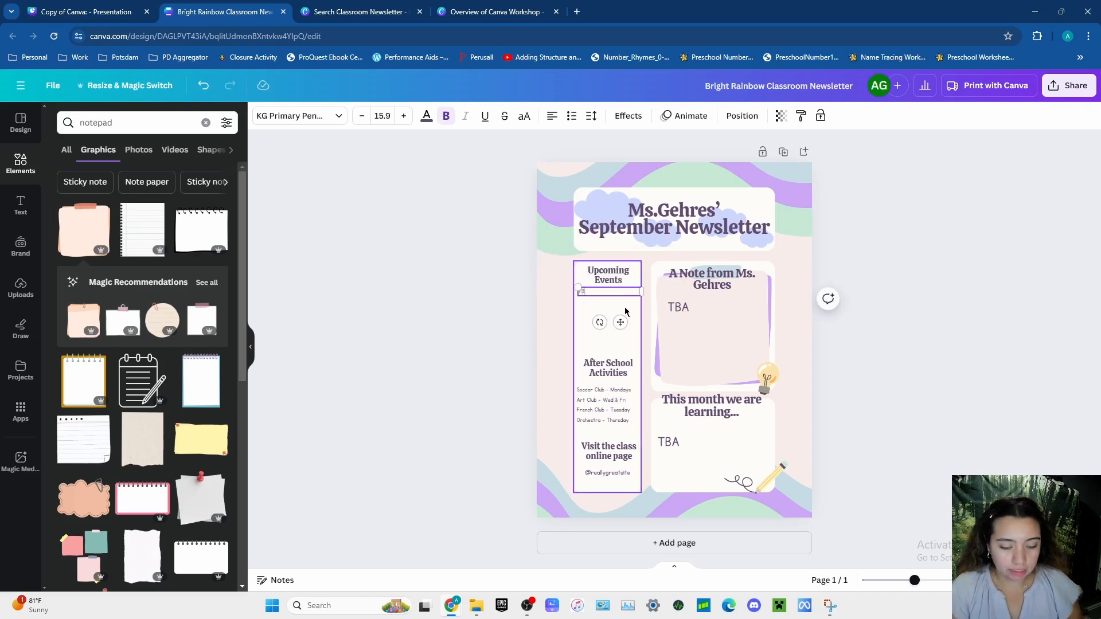
click(405, 116)
click(404, 116)
click(404, 116)
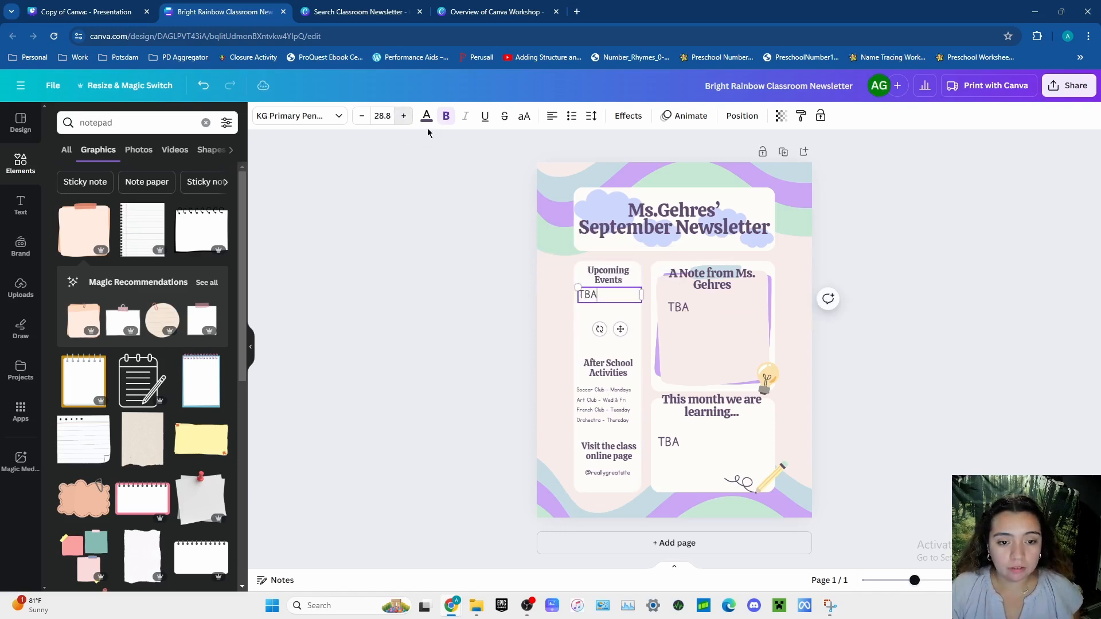
- Change the "After School Activities" heading to "Birthdays" and move it up closer to the events section
click(608, 370)
drag(617, 374, 617, 351)
double_click(625, 351)
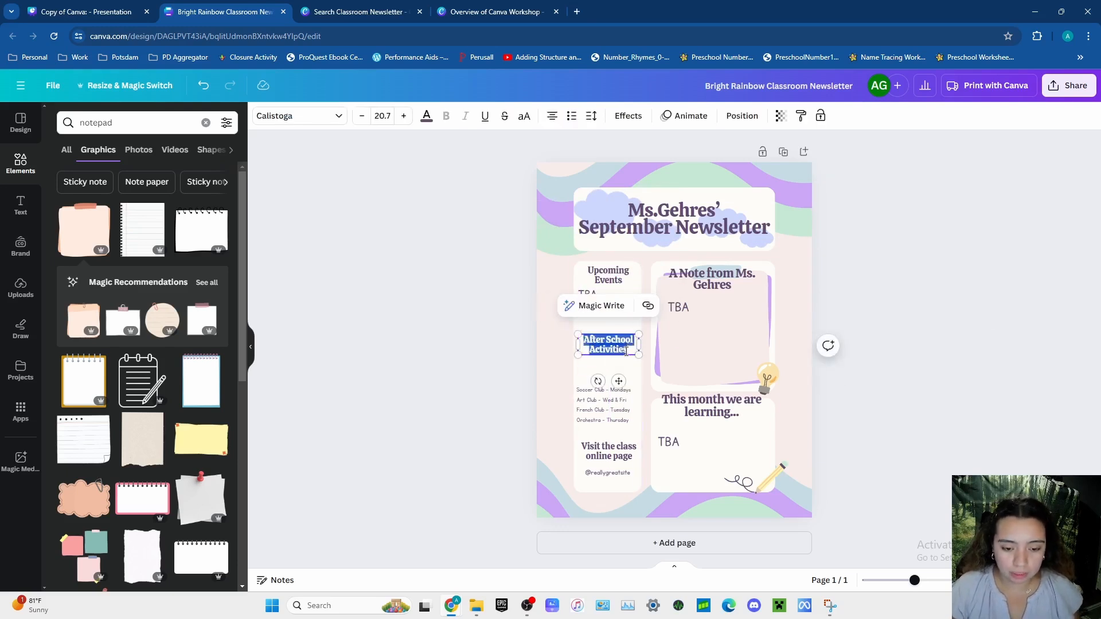
text(Birthdays)
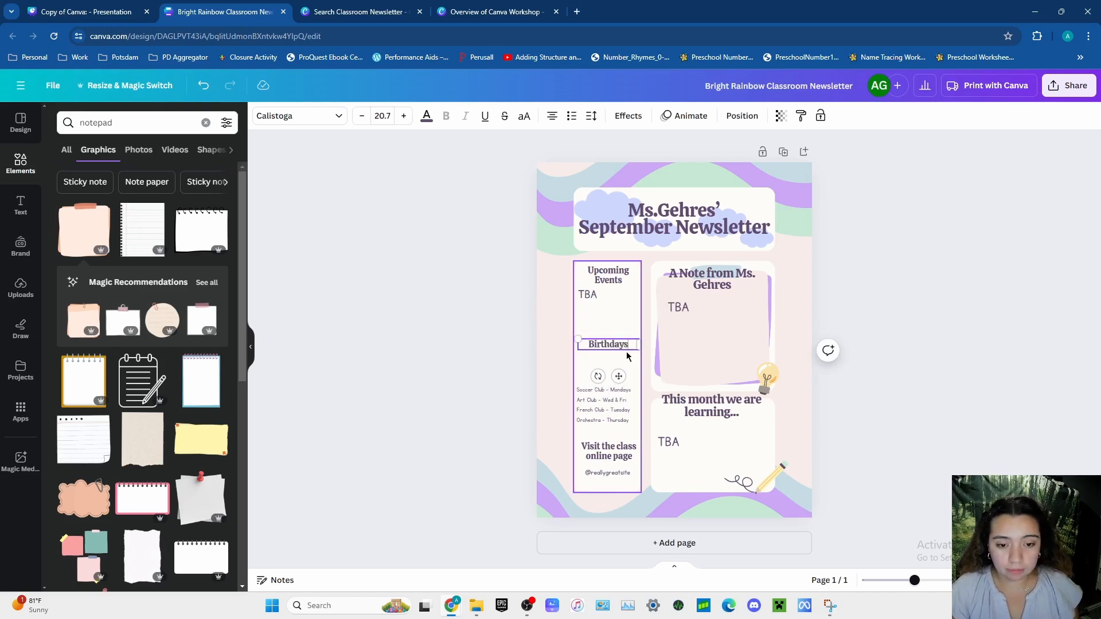
click(920, 361)
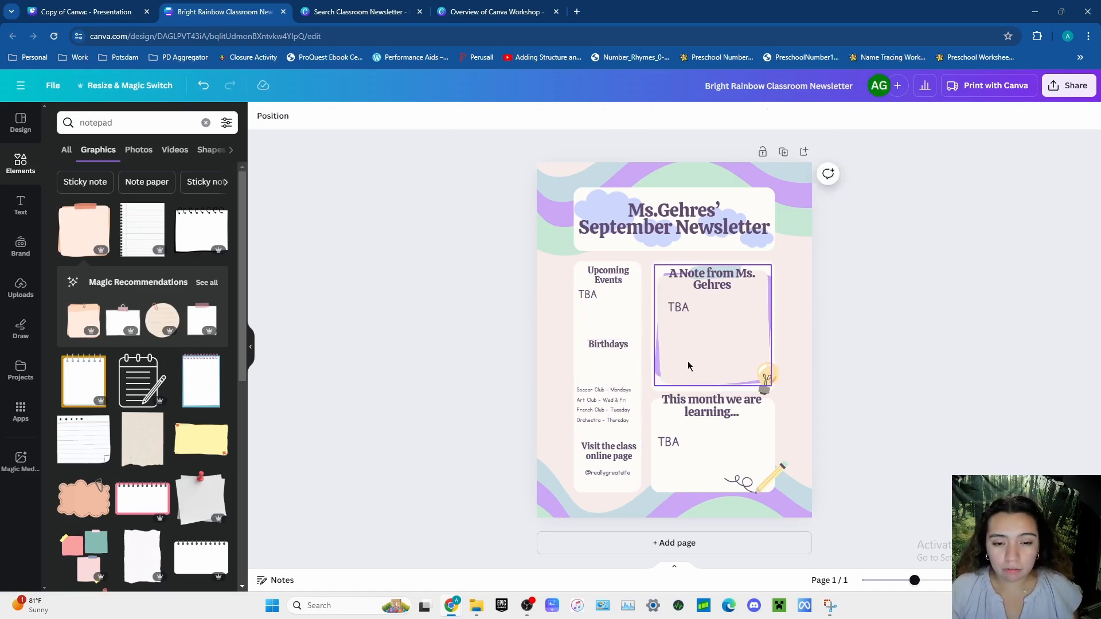
drag(618, 347, 616, 329)
- Move the club list directly beneath the "Birthdays" heading and replace it with "TBA" at font size 27.2
drag(621, 397, 619, 361)
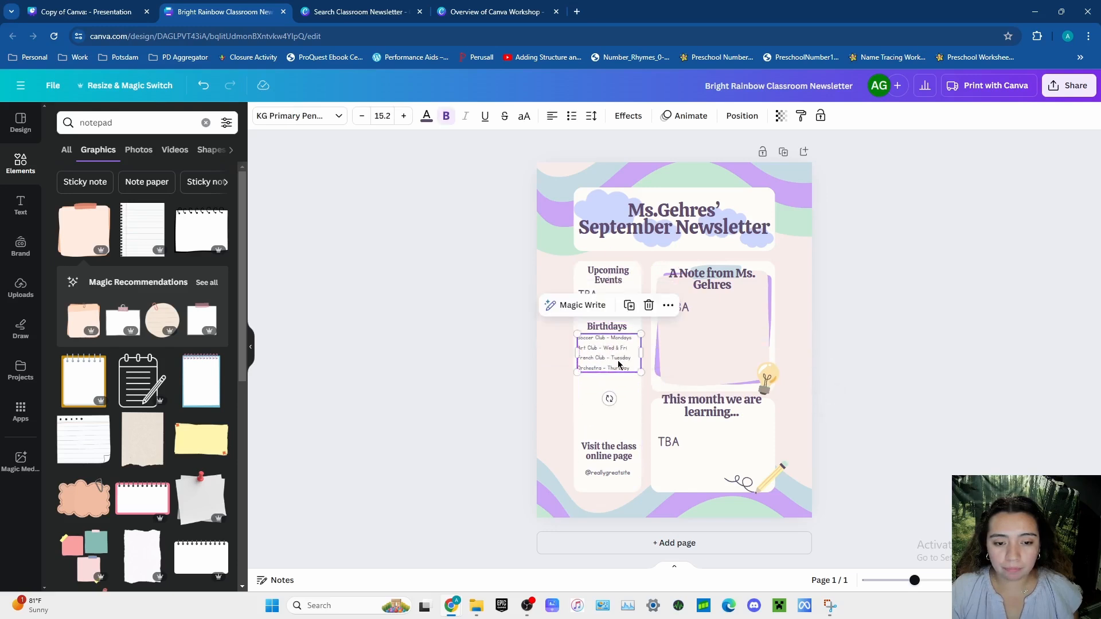
double_click(619, 361)
key(BackSpace)
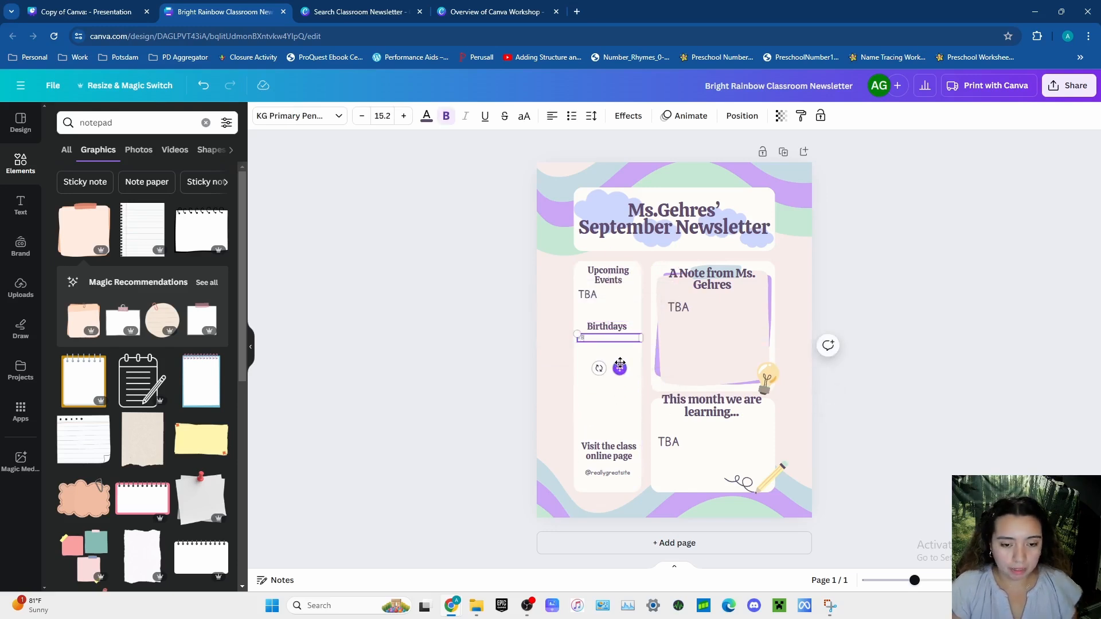
click(404, 116)
click(403, 116)
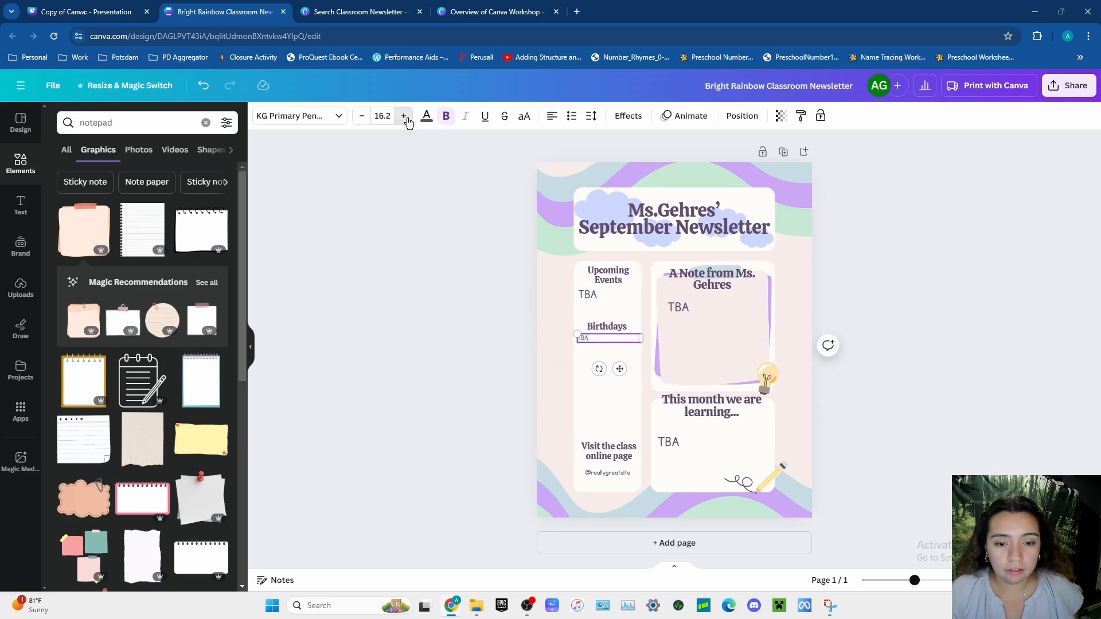
click(403, 116)
click(404, 116)
click(404, 116)
click(404, 116)
click(404, 118)
click(405, 118)
click(405, 118)
click(405, 118)
click(405, 118)
click(405, 118)
click(405, 118)
click(919, 385)
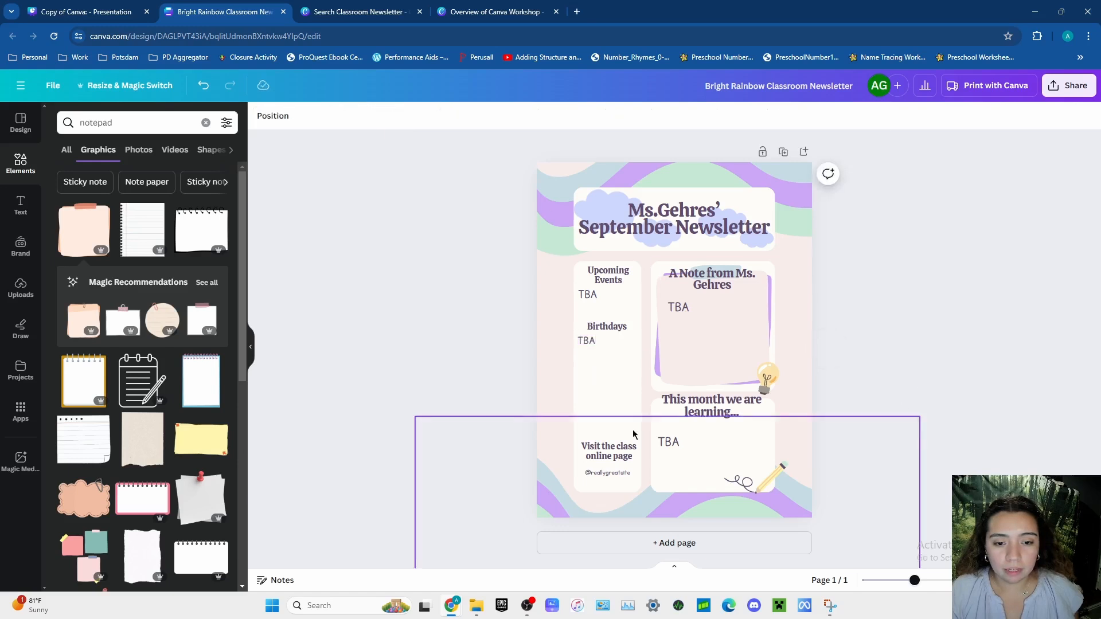
- Move the "Visit the class online page" heading up, change it to "Contact Info", and nudge the "Birthdays" heading and its "TBA" down slightly
drag(601, 456, 603, 385)
double_click(618, 384)
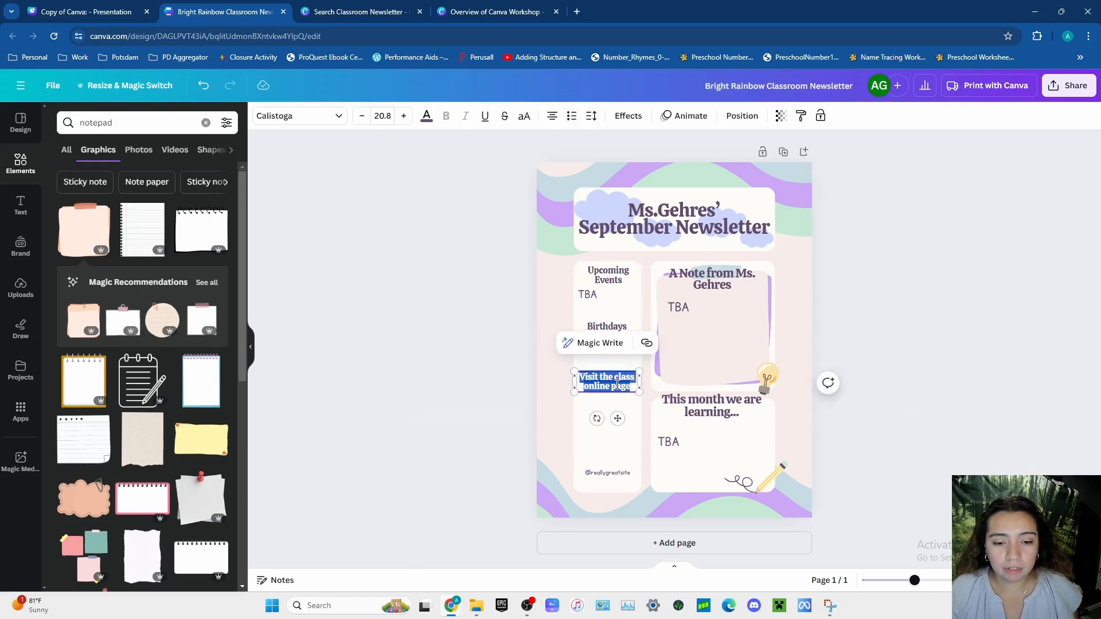
text(Contact Info)
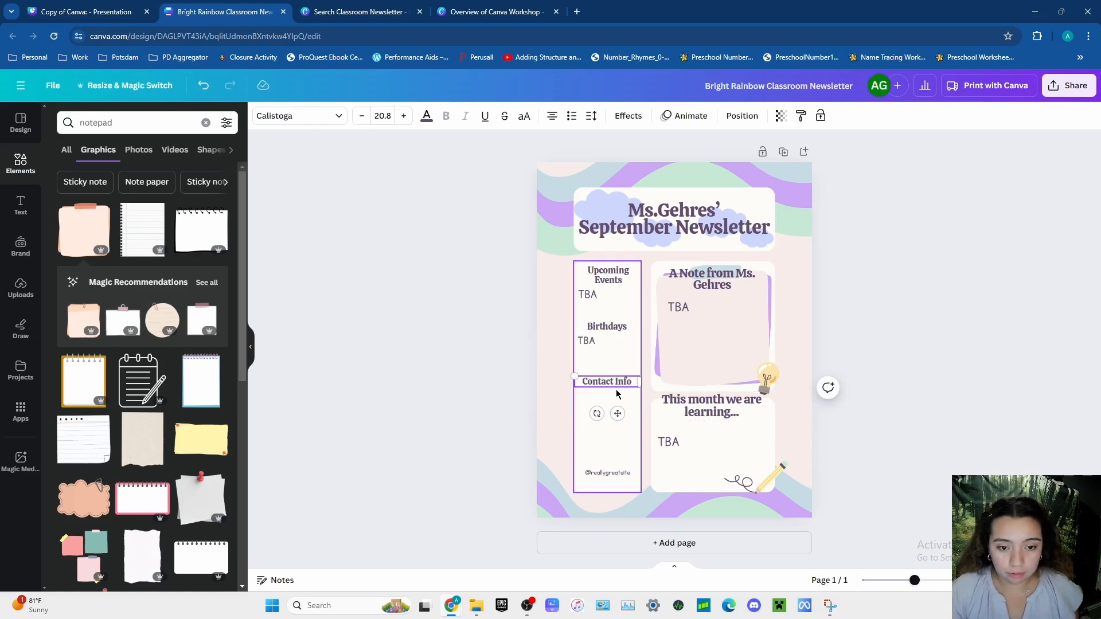
click(614, 343)
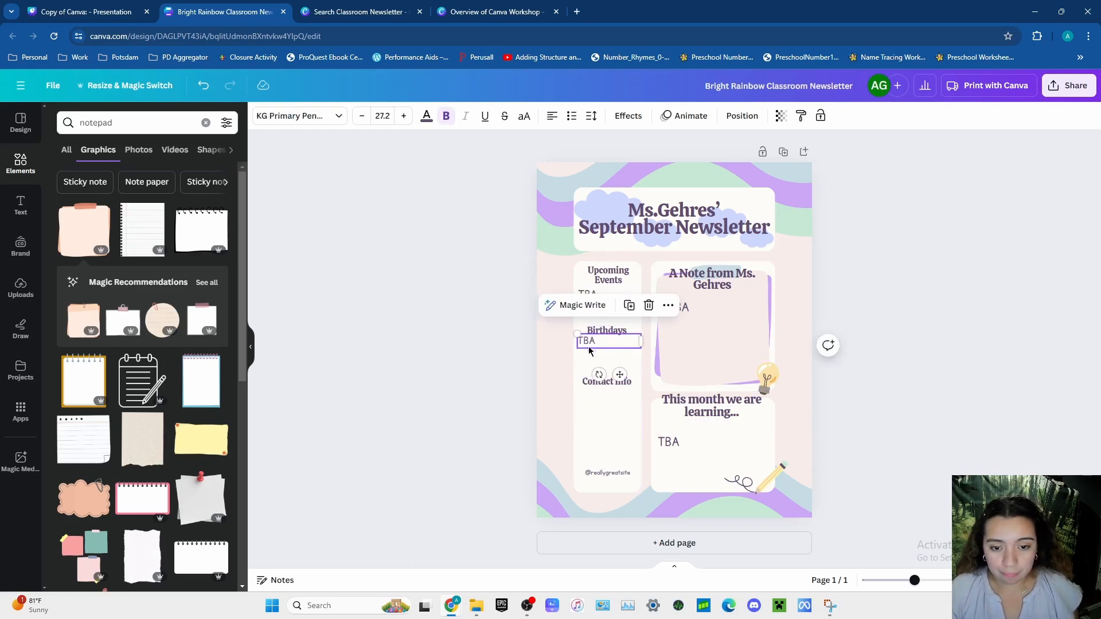
drag(588, 343, 603, 335)
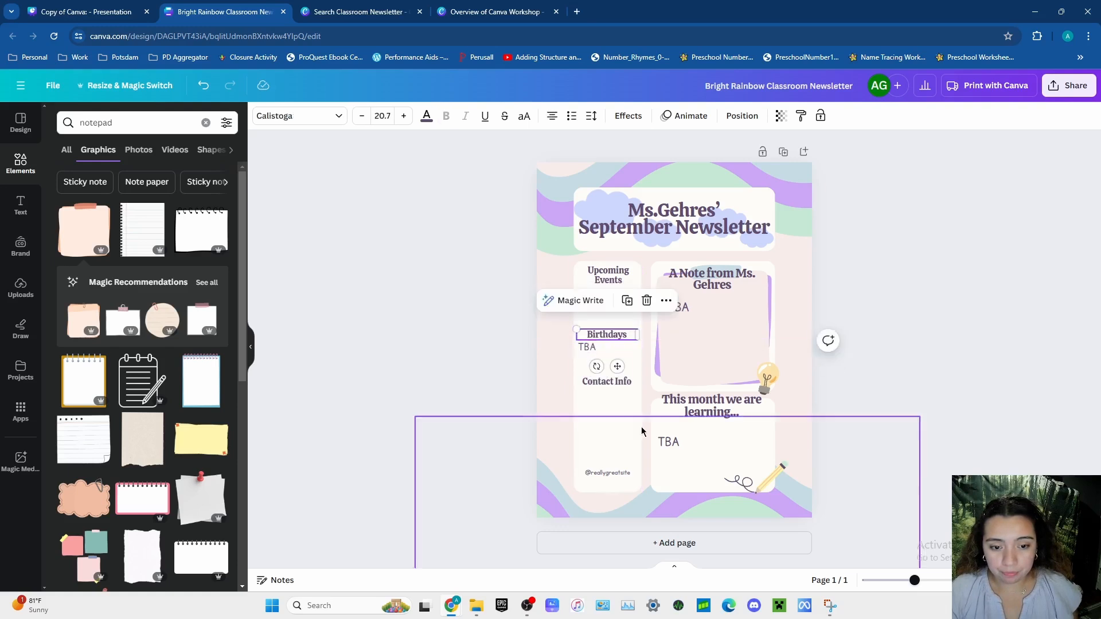
- Move the website handle beneath "Contact Info" and replace it with "email:" followed by the teacher's email address on a new line
drag(618, 478, 618, 401)
double_click(619, 397)
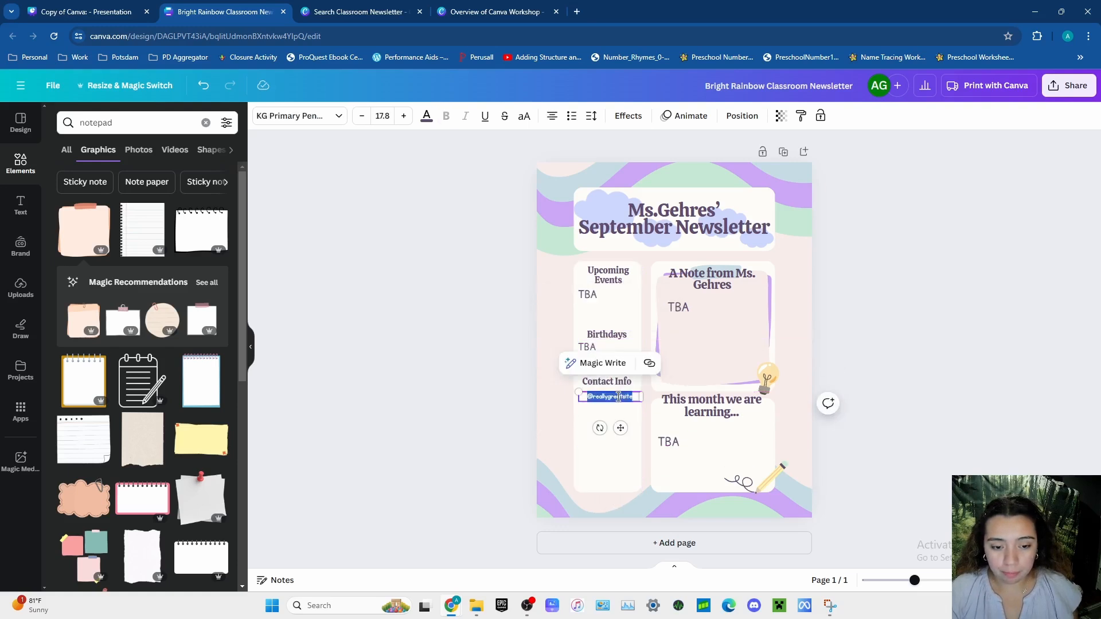
text(e)
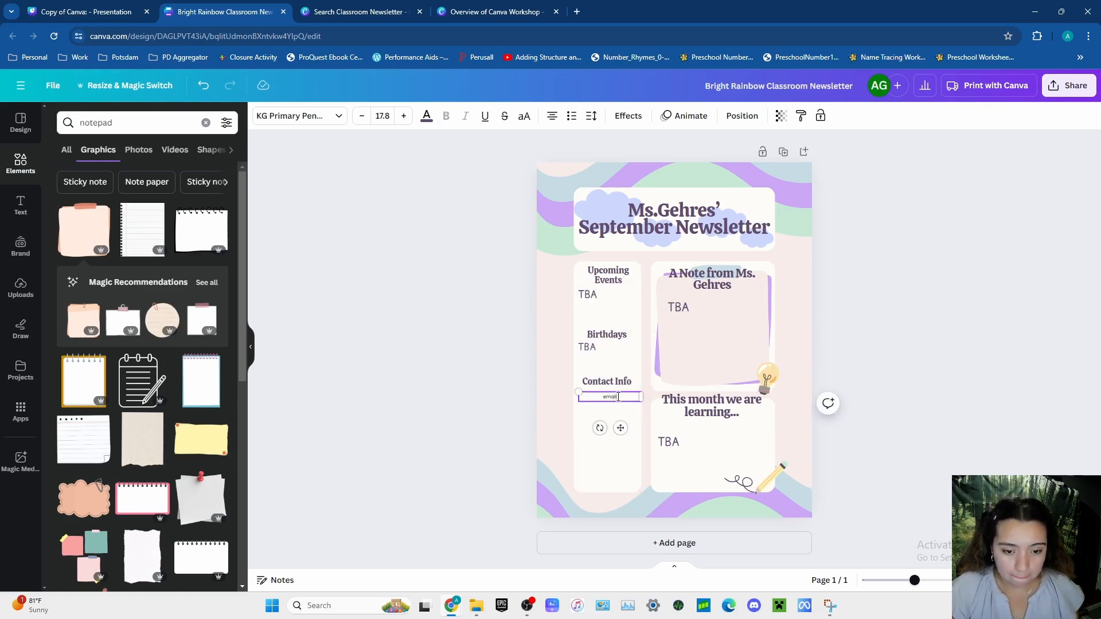
text(mail)
key(Return)
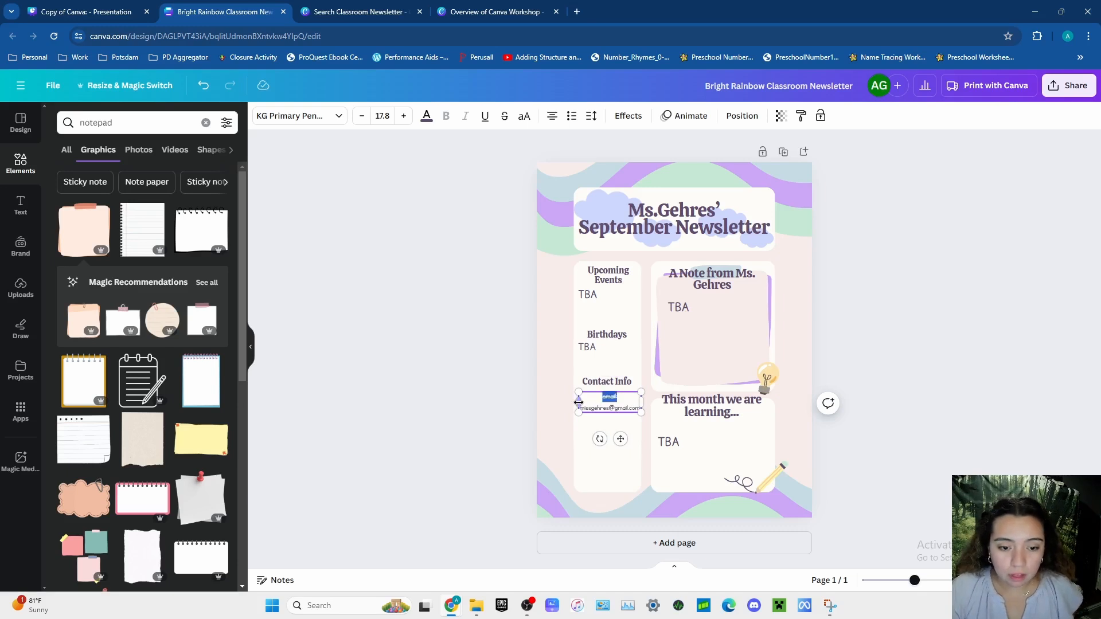
- Widen the contact text box slightly and set the "email:" label to font size 24.8
drag(578, 403, 574, 402)
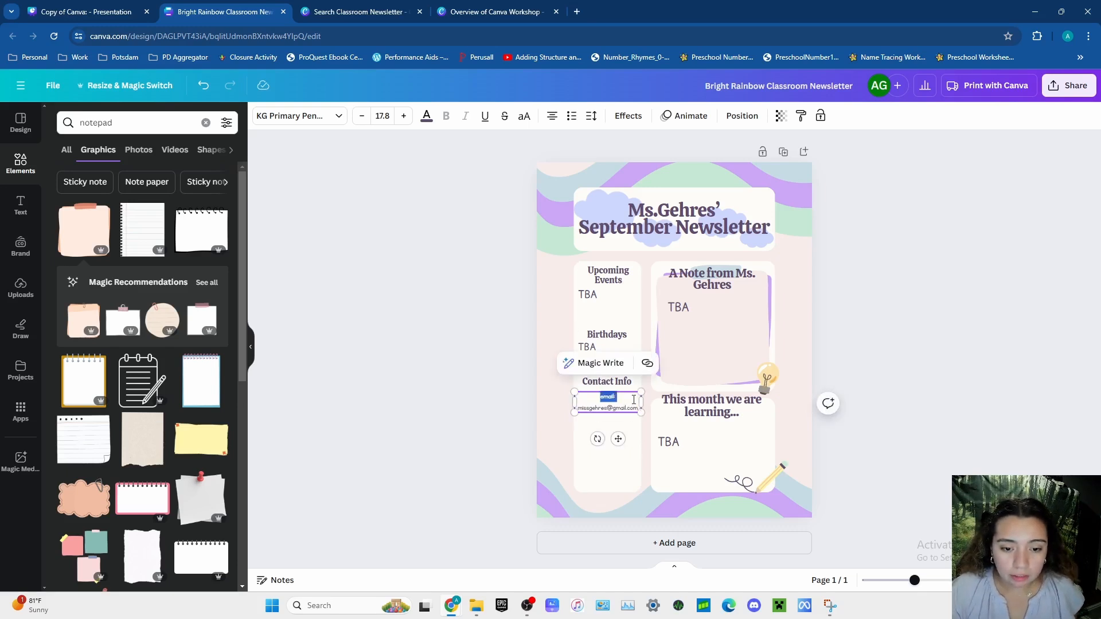
click(403, 116)
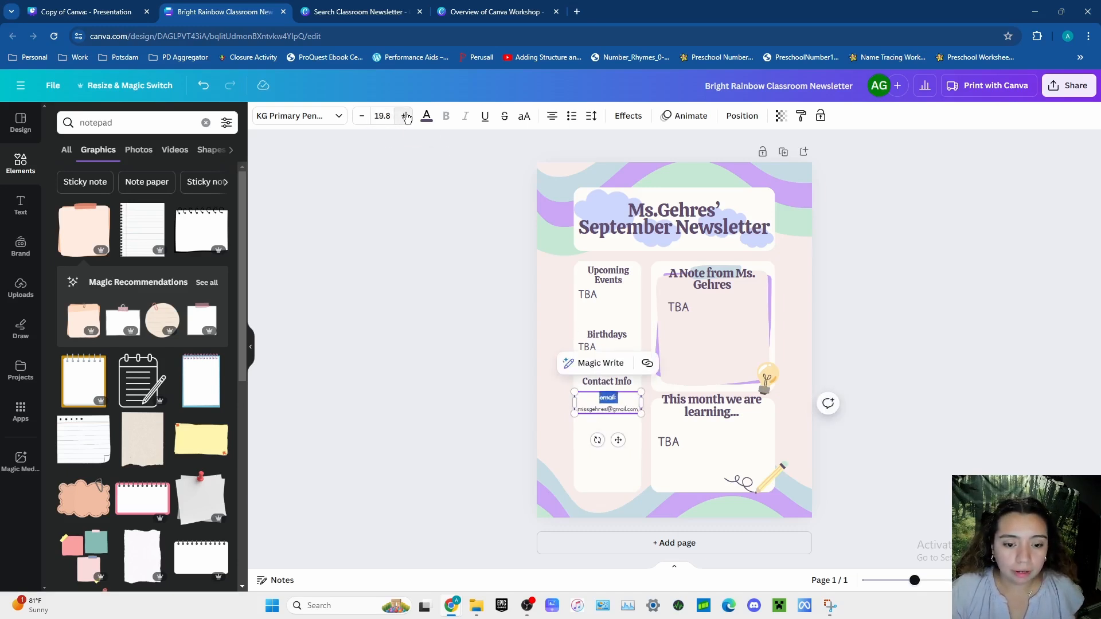
click(405, 117)
click(405, 116)
click(406, 117)
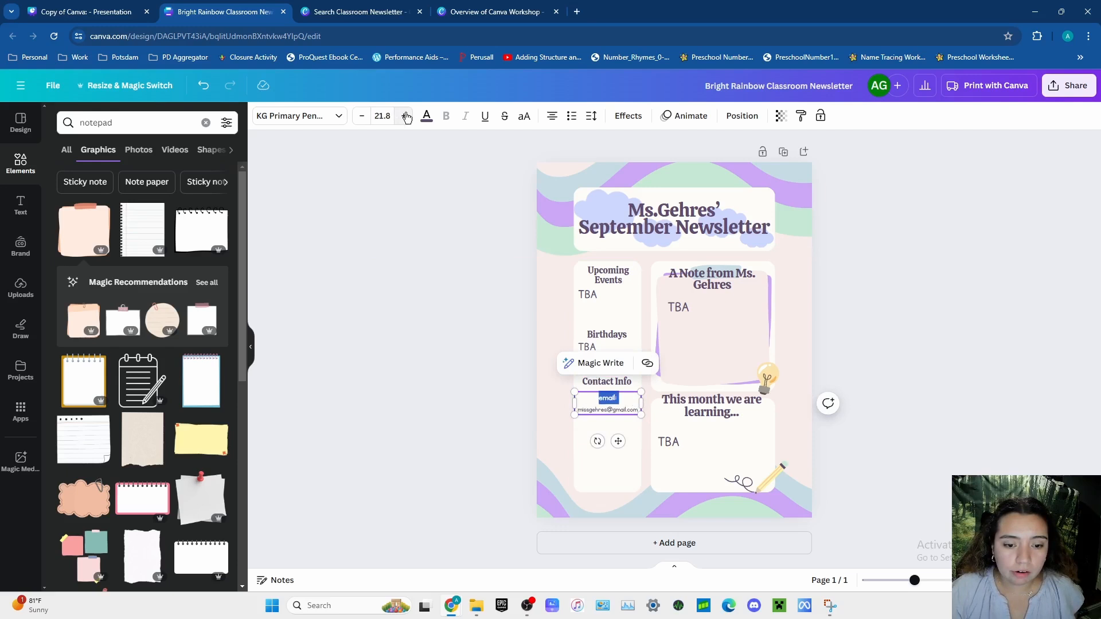
- Set the email address line under "Contact Info" to font size 25.8
click(598, 413)
mouse_move(597, 409)
mouse_down()
mouse_move(616, 403)
mouse_move(577, 413)
mouse_up()
click(641, 412)
click(404, 116)
click(404, 116)
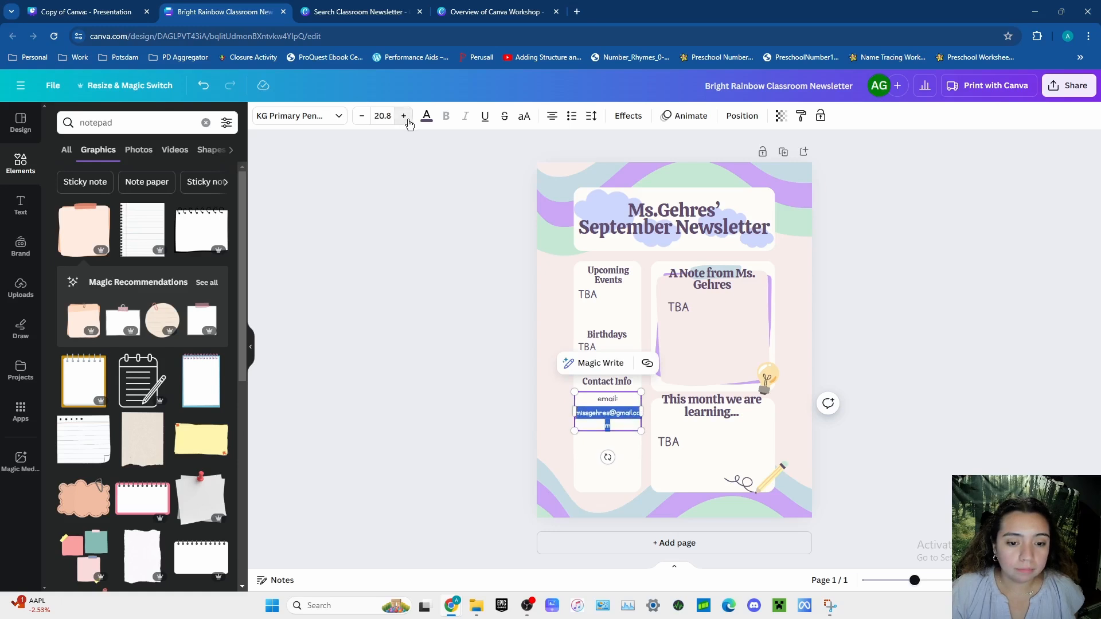
click(404, 115)
click(404, 116)
click(406, 119)
click(406, 118)
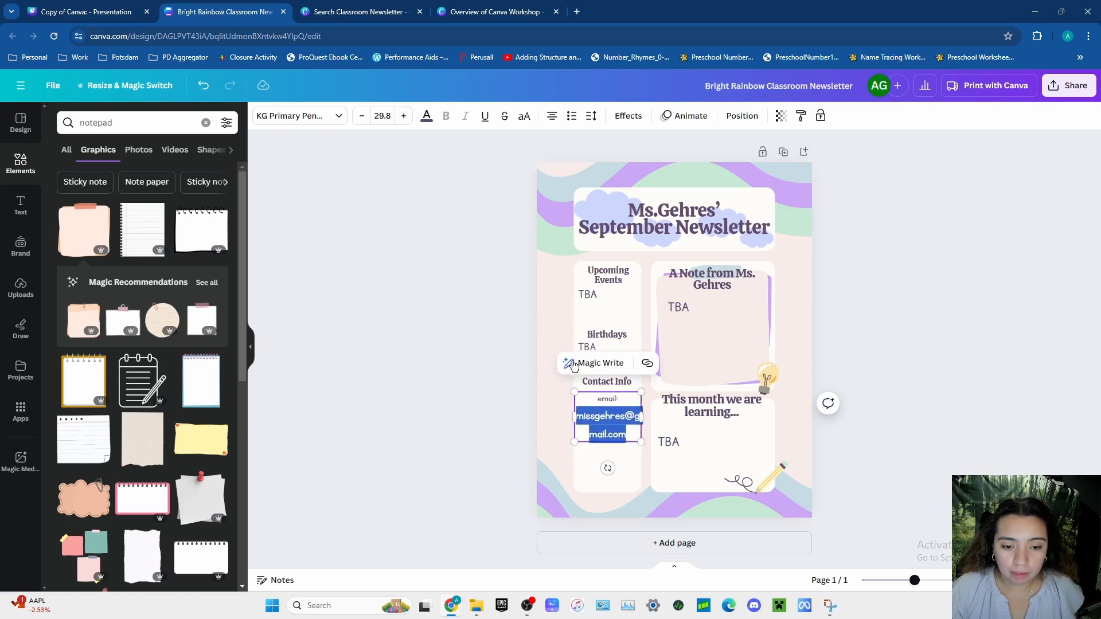
click(362, 116)
click(361, 116)
click(362, 115)
click(362, 116)
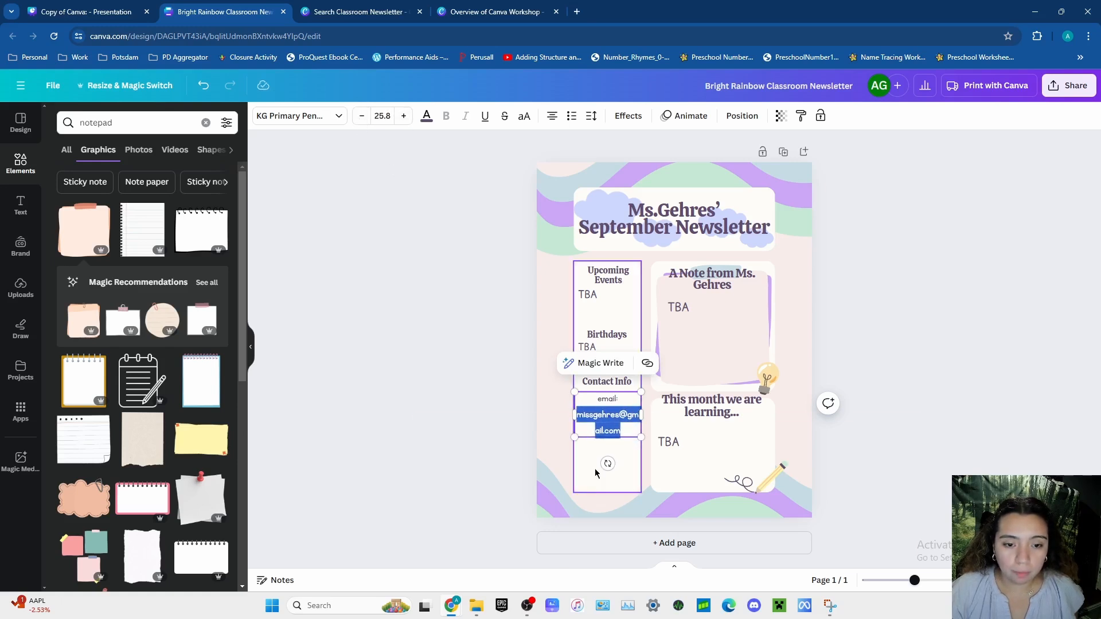
- Extend the narrow white column and the contact text box toward the page's left edge, and shrink the contact text until the address fits one line
click(578, 476)
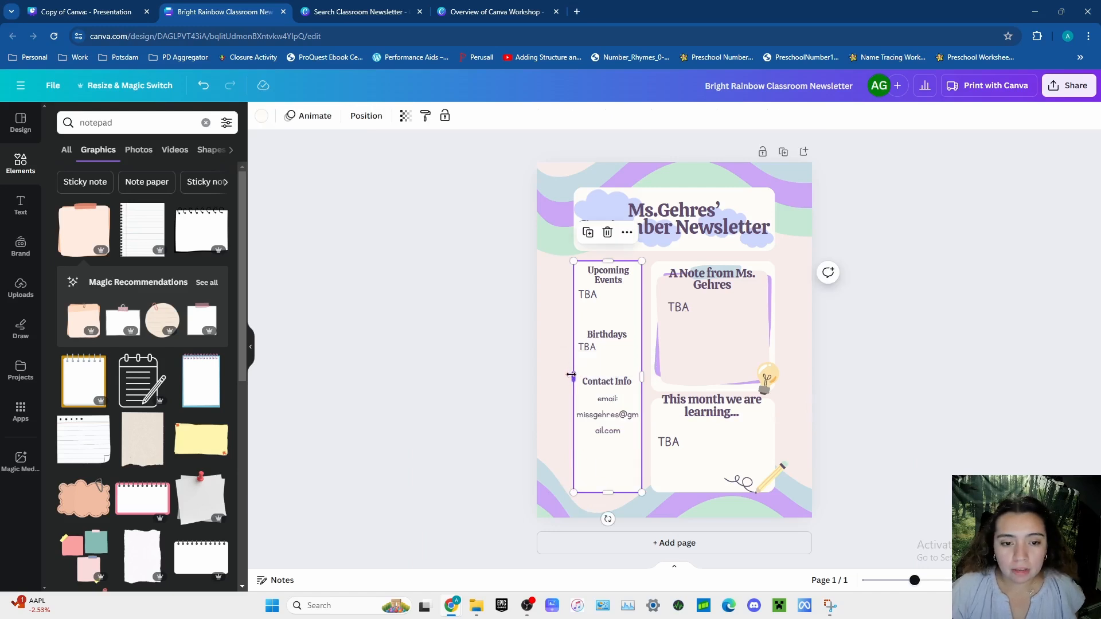
drag(571, 375, 554, 375)
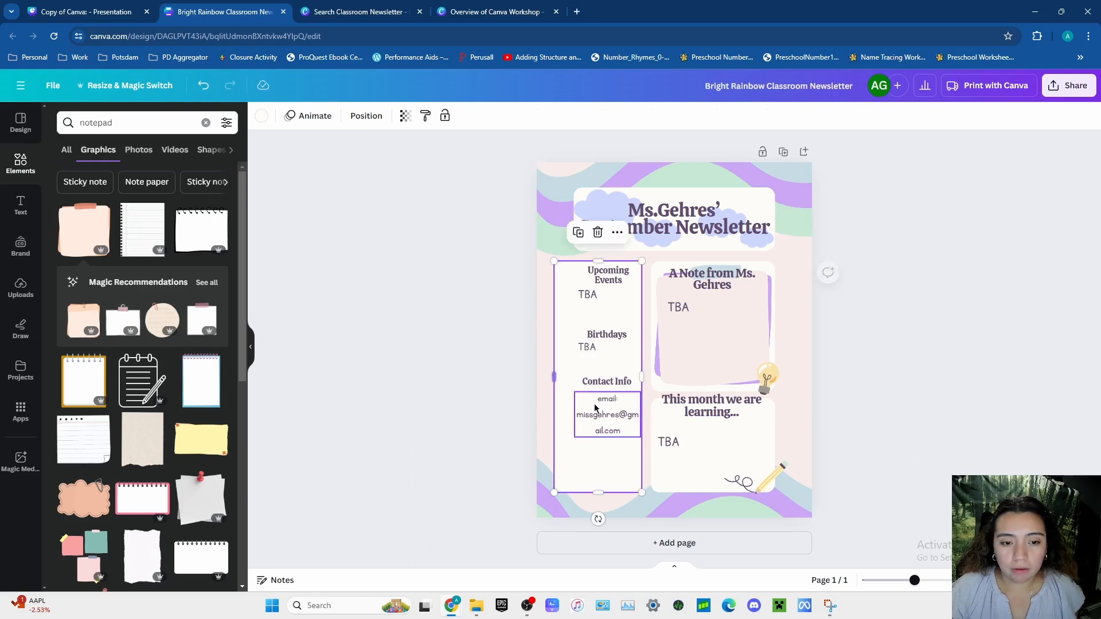
click(597, 410)
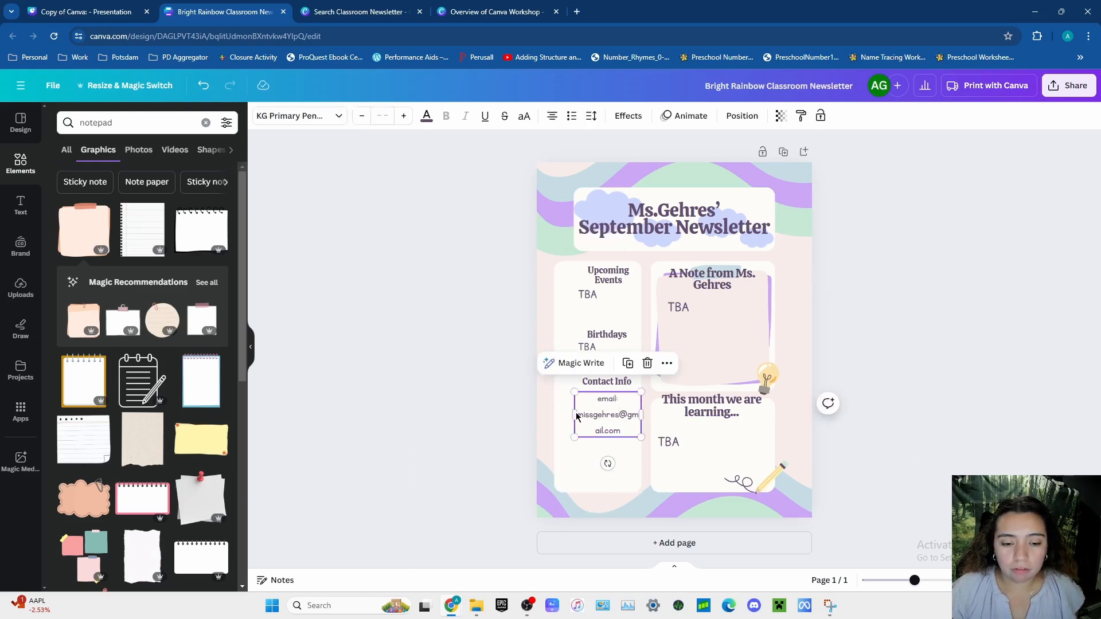
drag(573, 415, 554, 415)
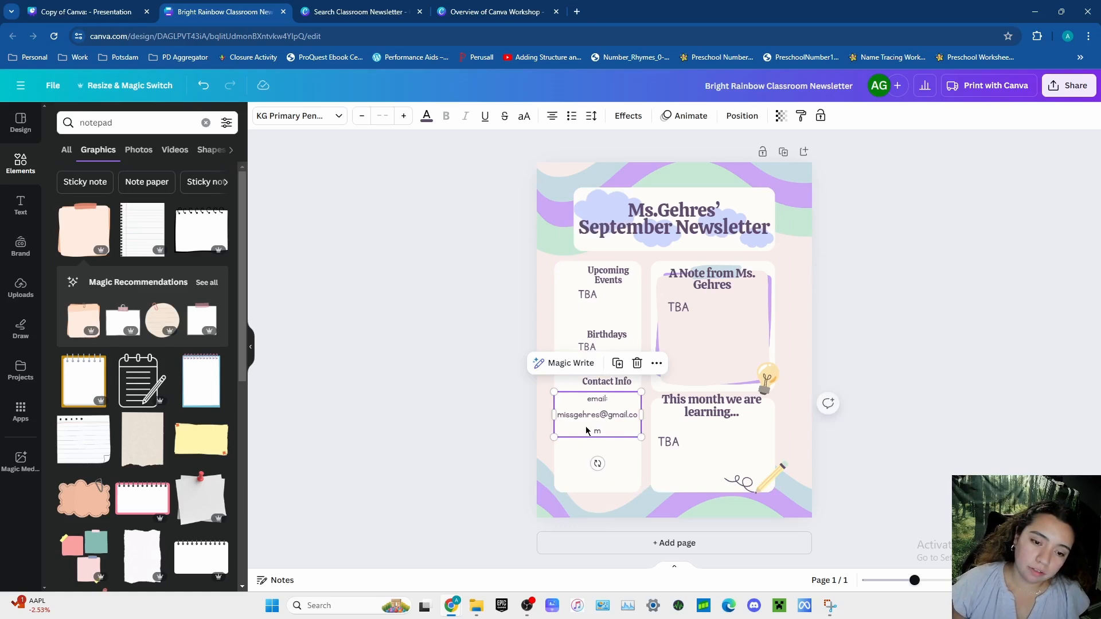
click(362, 116)
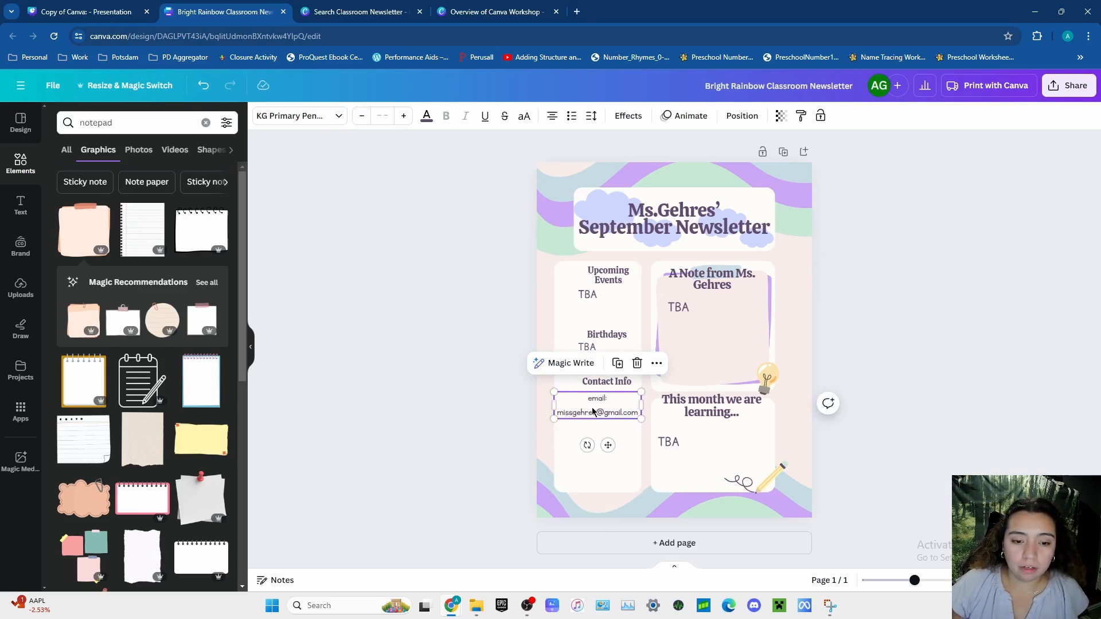
- Move the email details and the "Contact Info" heading down to the lower end of the narrow white column, centering the heading
drag(594, 407, 595, 421)
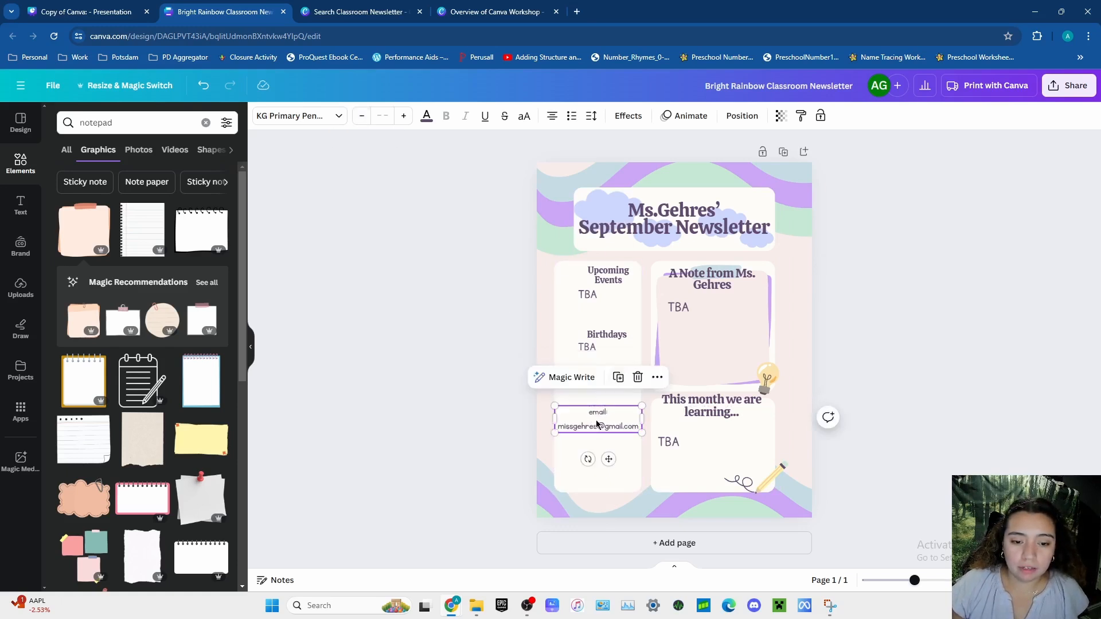
click(596, 424)
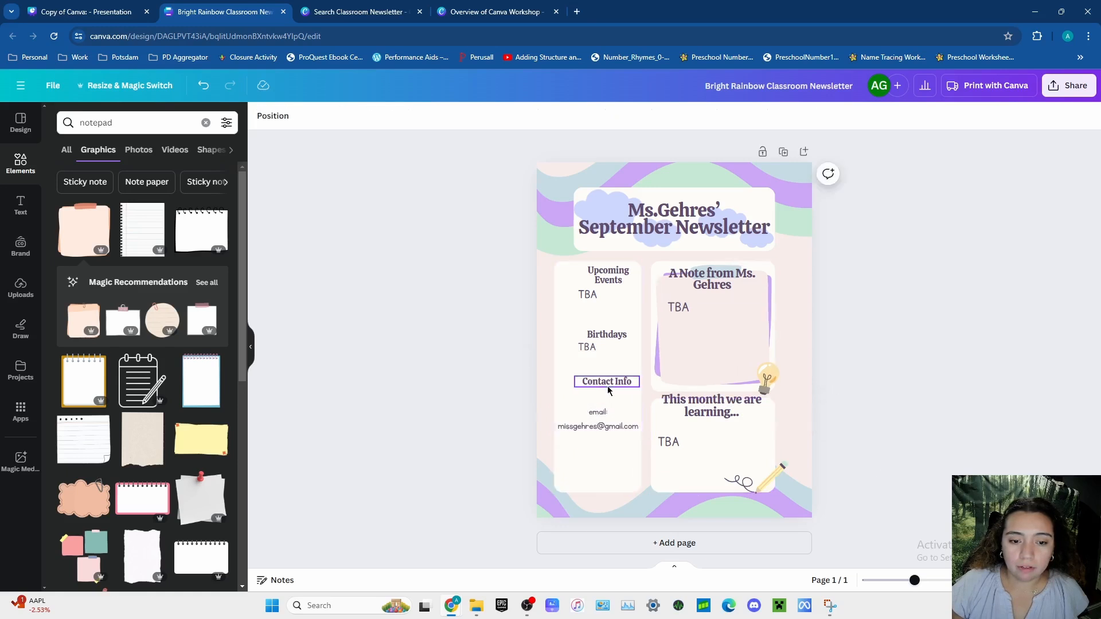
drag(608, 382, 603, 453)
drag(599, 397, 599, 434)
click(920, 461)
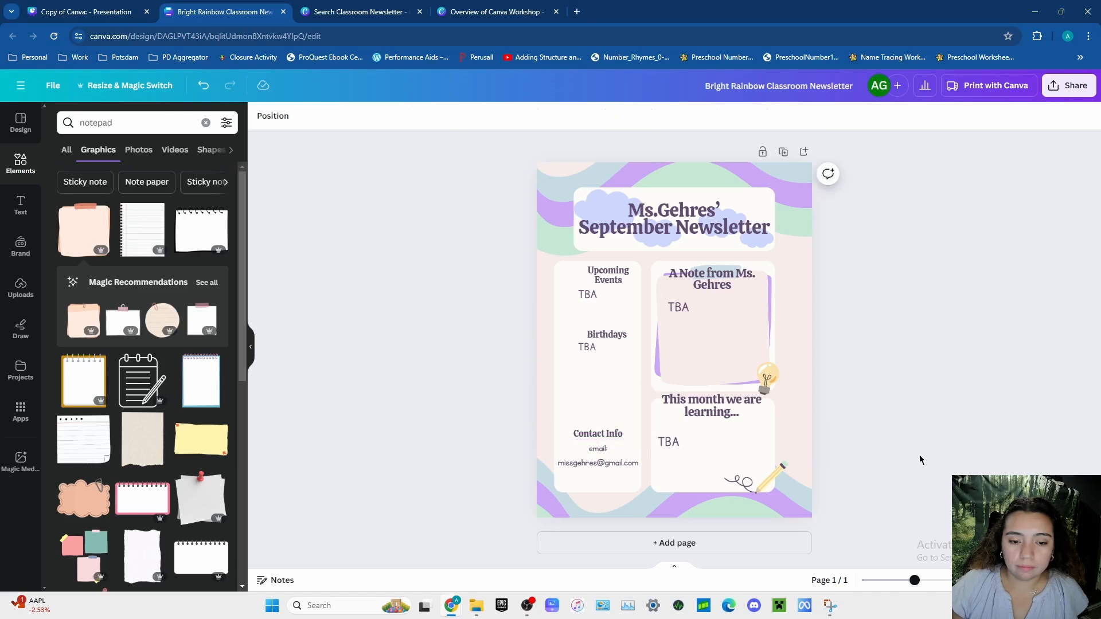
- Space out the "Upcoming Events" and "Birthdays" headings with their "TBA" texts down the widened white column, centering the events heading
drag(604, 339, 589, 391)
click(587, 348)
mouse_move(609, 275)
mouse_down()
mouse_move(595, 276)
mouse_move(590, 315)
mouse_move(599, 284)
mouse_up()
click(950, 366)
click(588, 320)
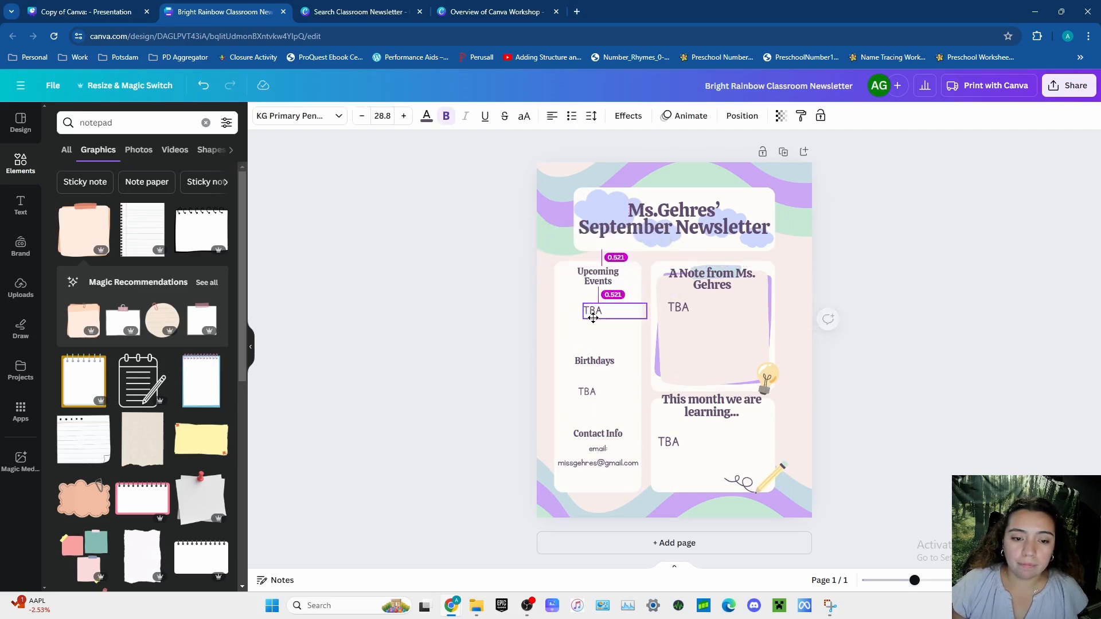
drag(588, 363, 598, 390)
click(594, 392)
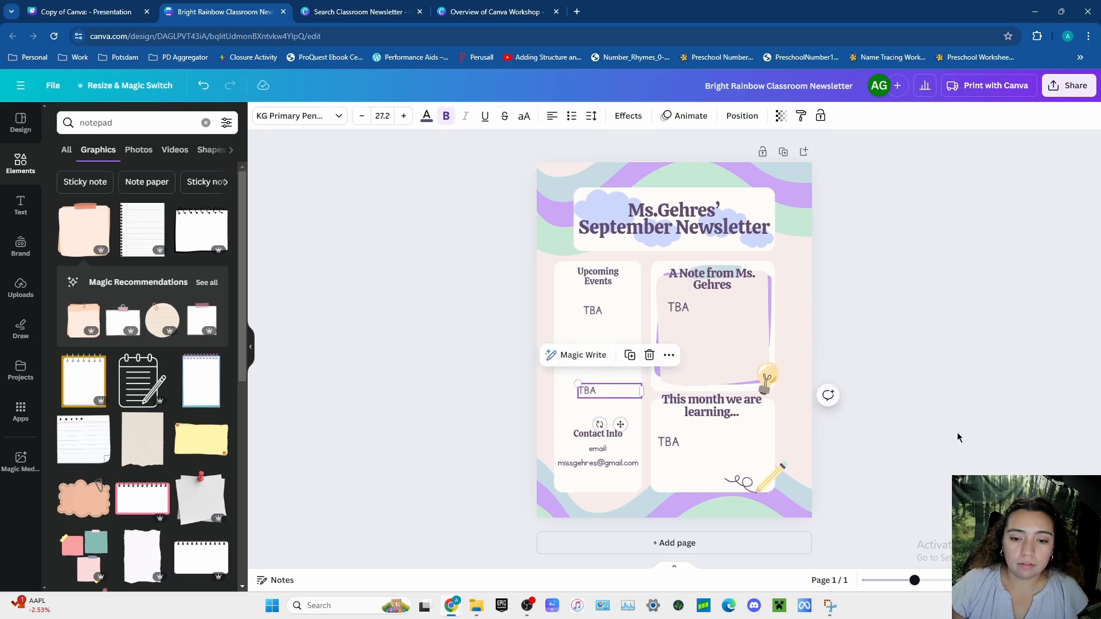
key(Escape)
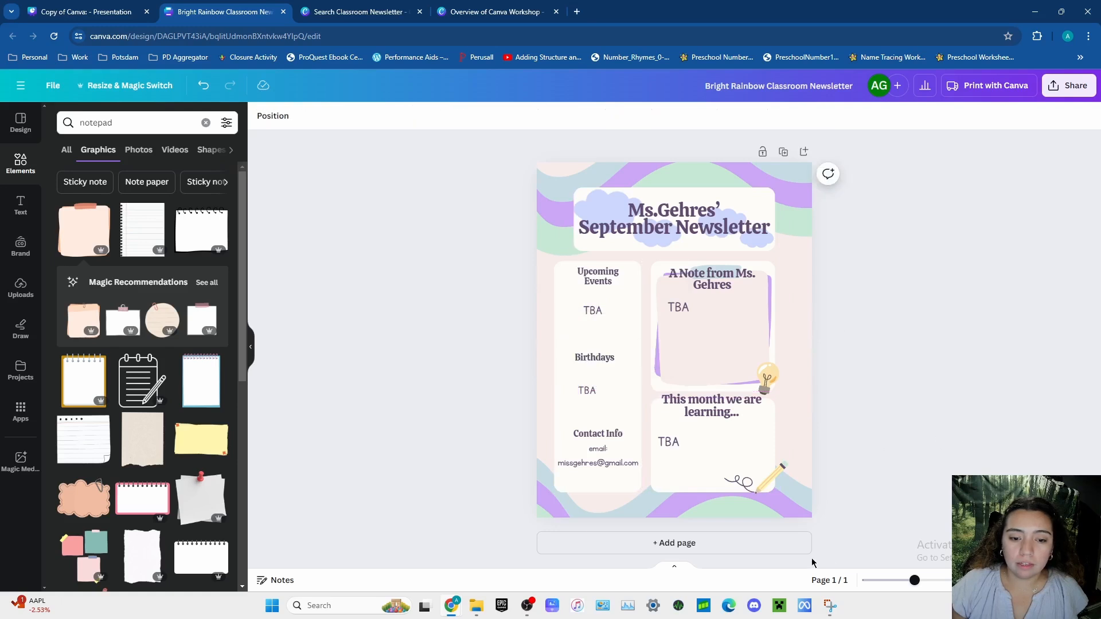
- Reduce the font size of the contact email text by one step
click(598, 456)
click(360, 120)
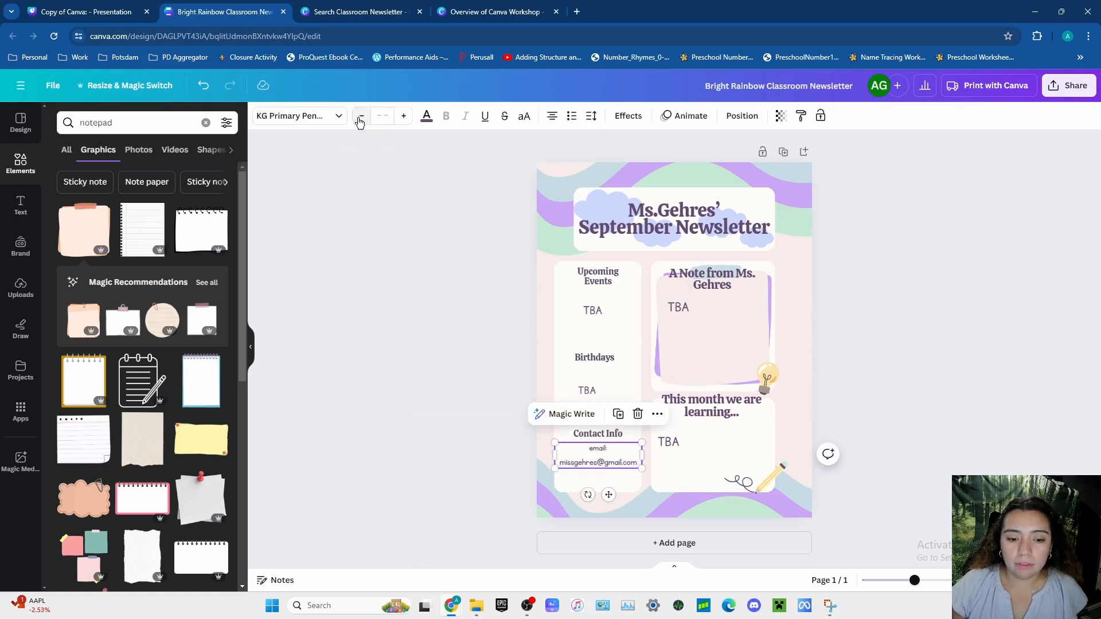
click(946, 384)
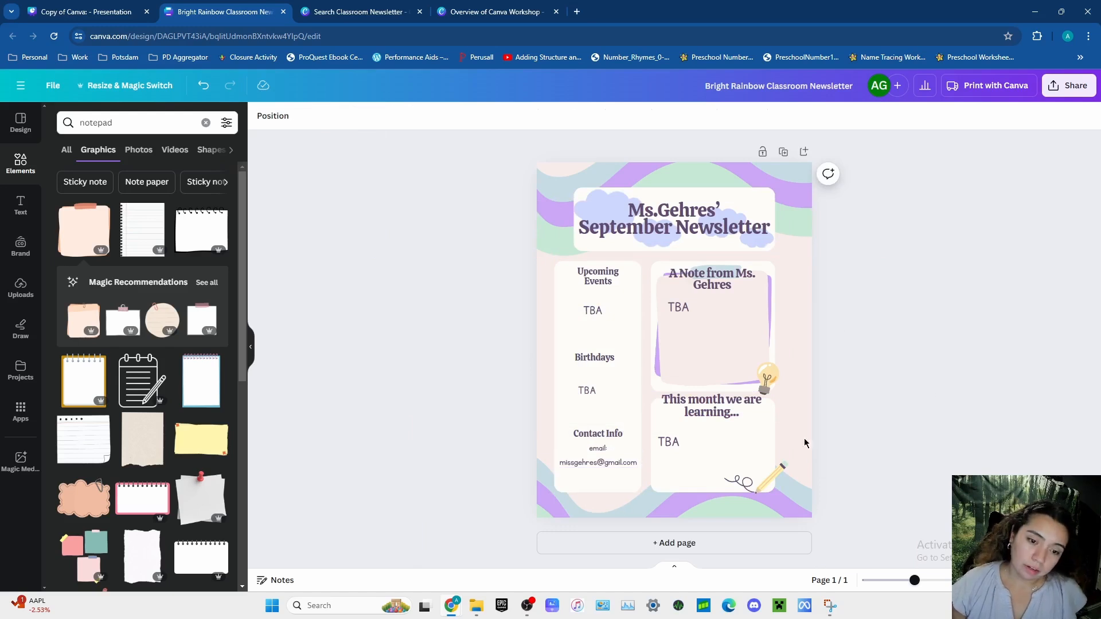
- Align the "Birthdays" heading and its "TBA" with the events heading and "TBA" above them
click(591, 393)
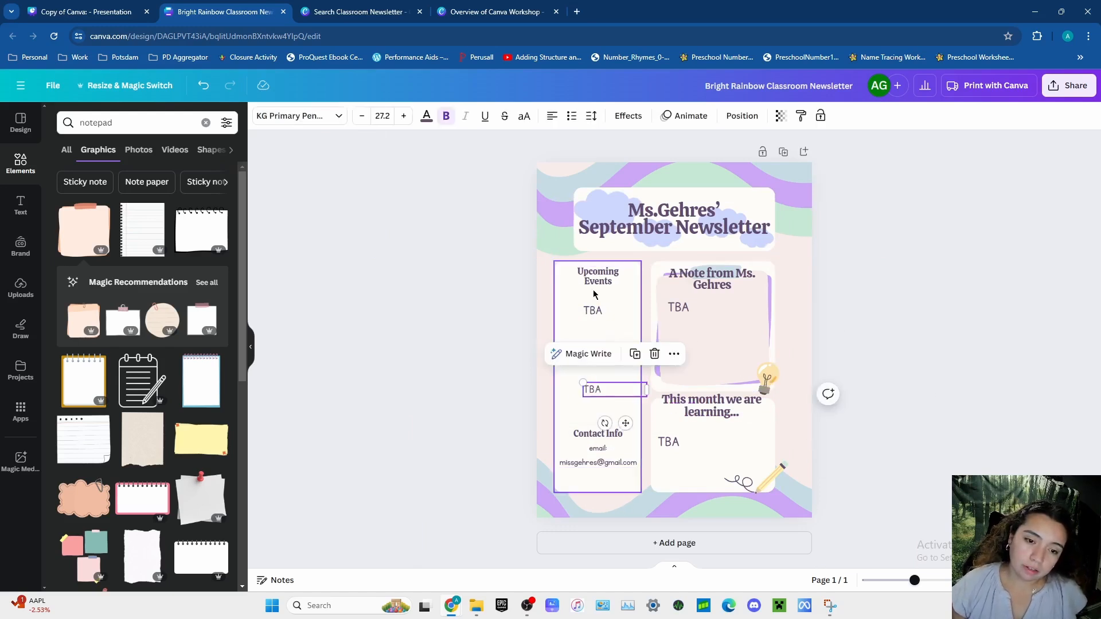
click(897, 351)
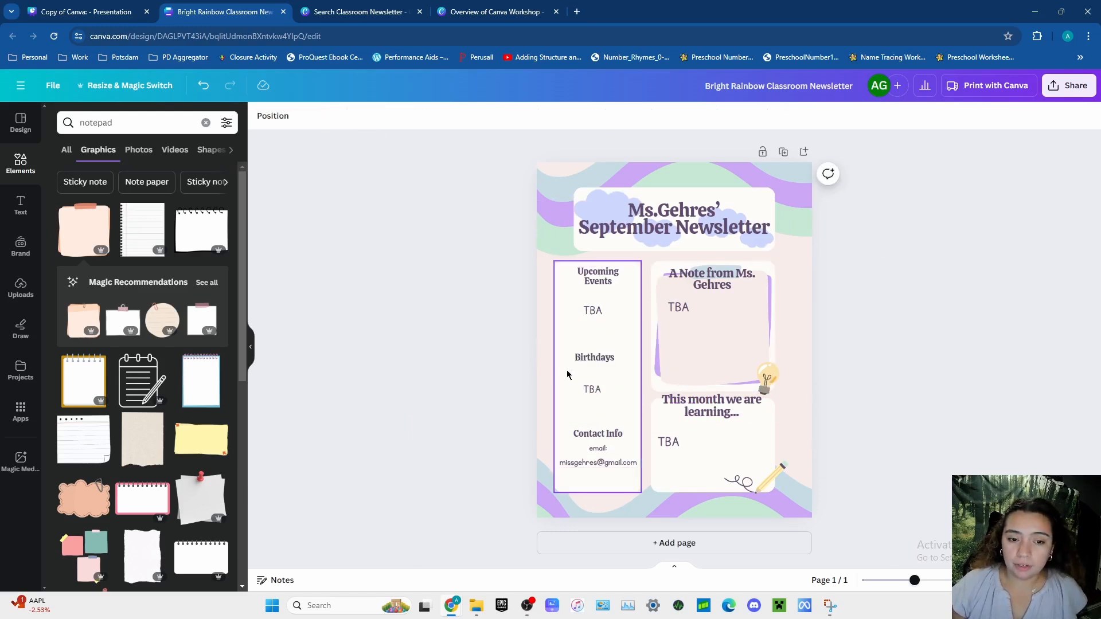
click(592, 360)
click(988, 407)
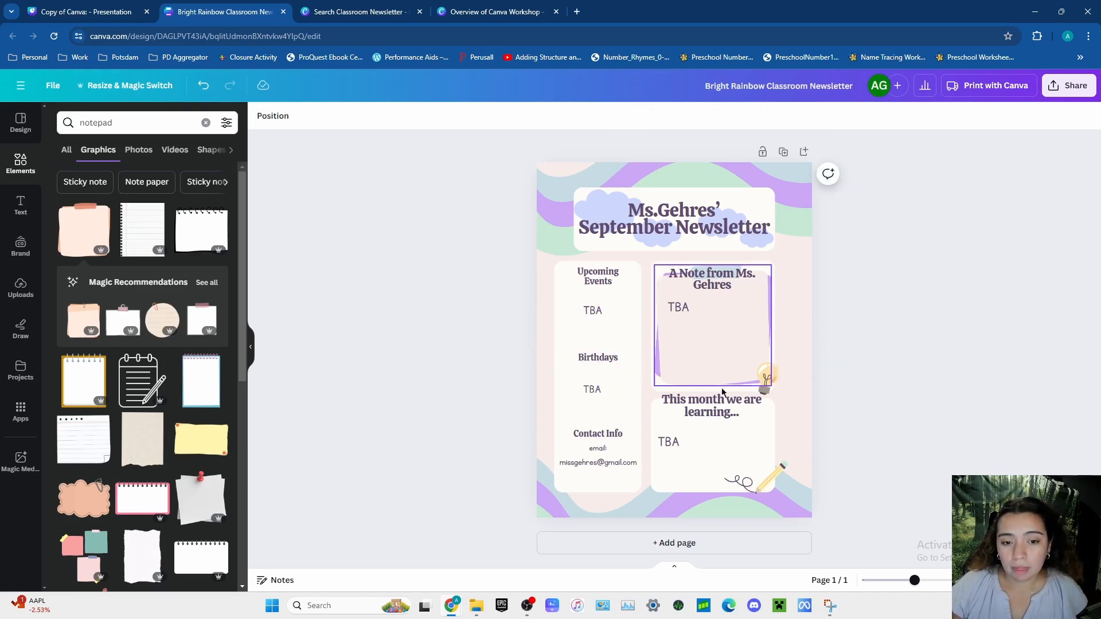
- Shift the white title box and the newsletter title text slightly to the left
drag(769, 200, 749, 199)
drag(561, 248, 554, 250)
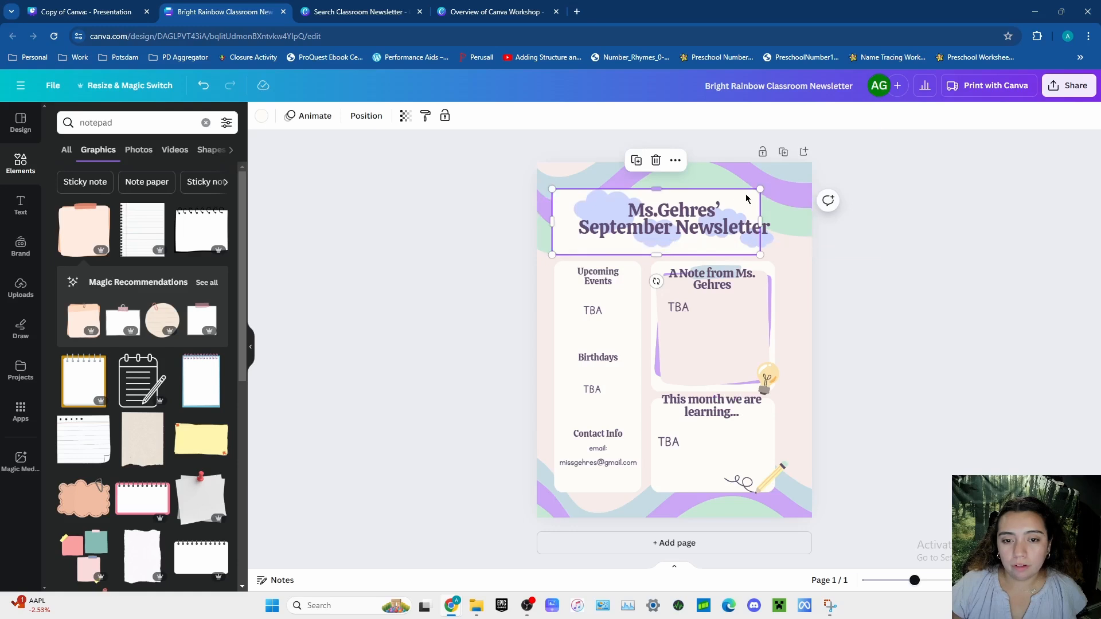
drag(747, 199, 755, 196)
click(664, 232)
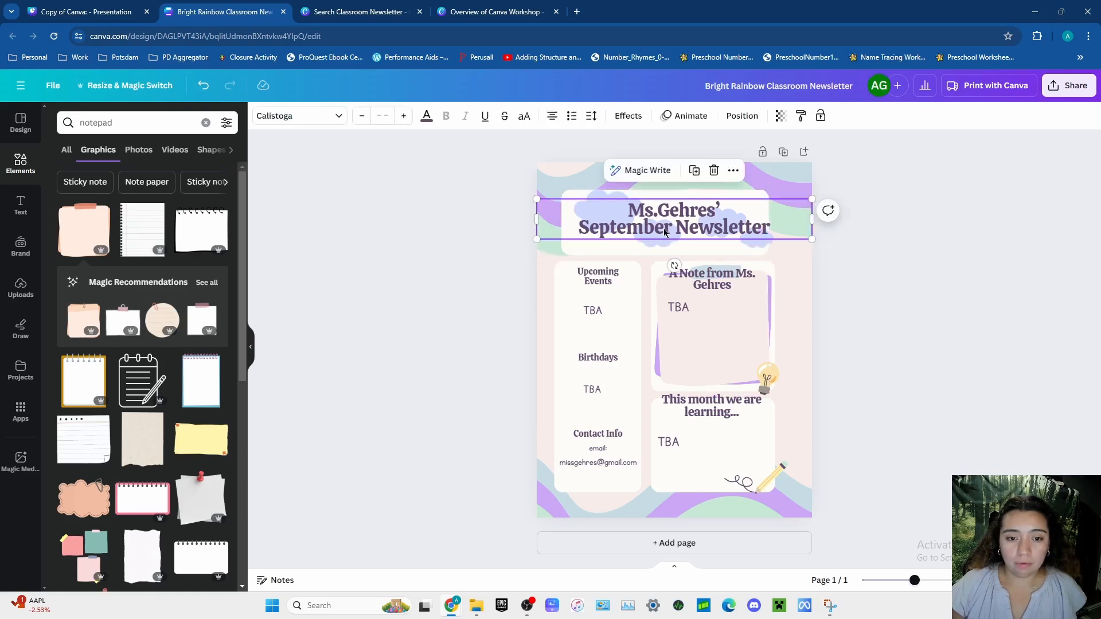
drag(664, 232, 658, 229)
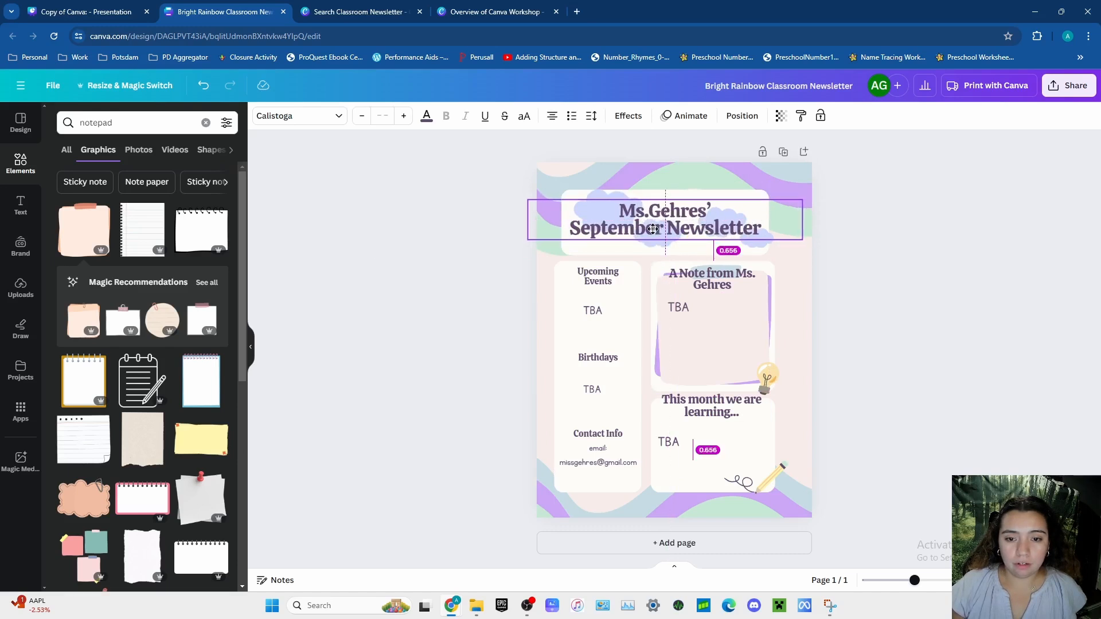
click(1020, 386)
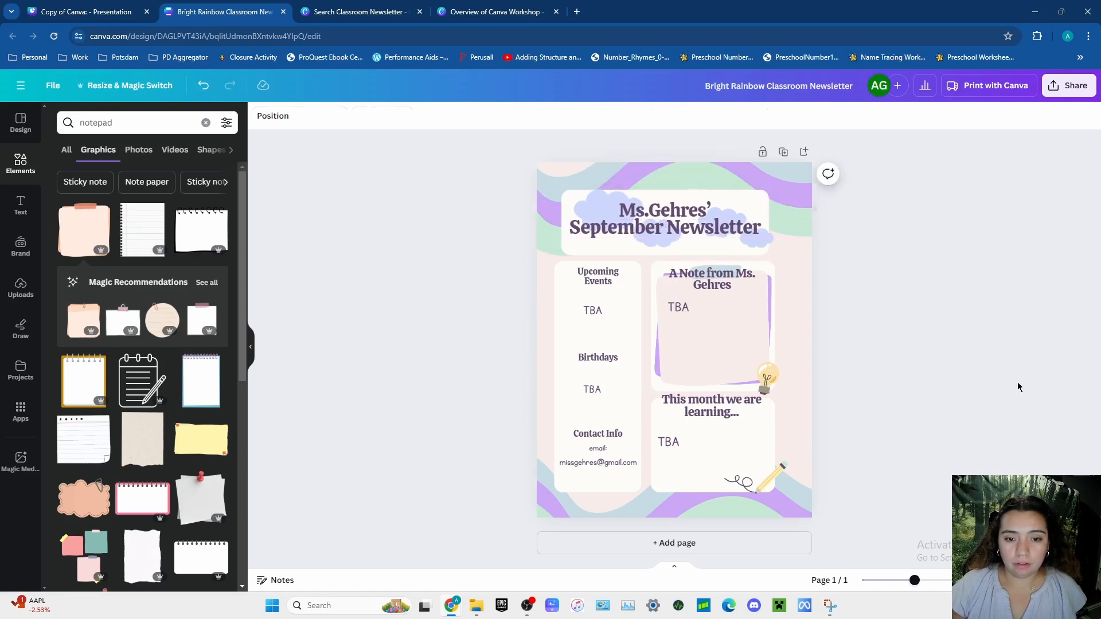
- Shift the cloud graphics behind the title left so they sit inside the title box
click(591, 197)
drag(761, 246, 748, 246)
click(990, 343)
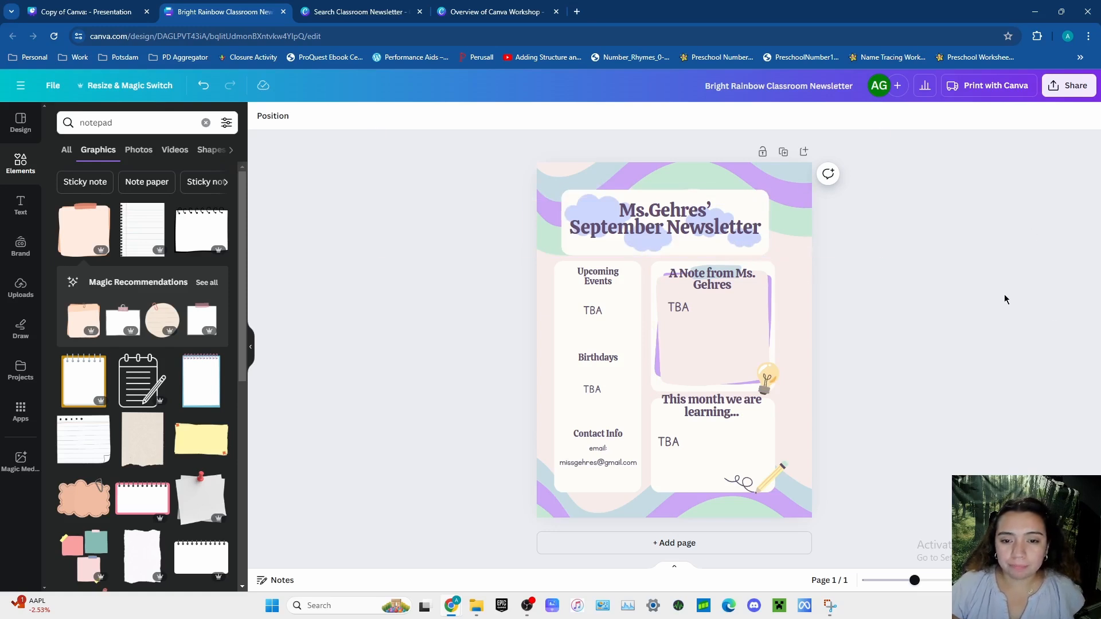
- Center the white title box on the page and nudge the title text and both cloud graphics right to fit it
click(566, 250)
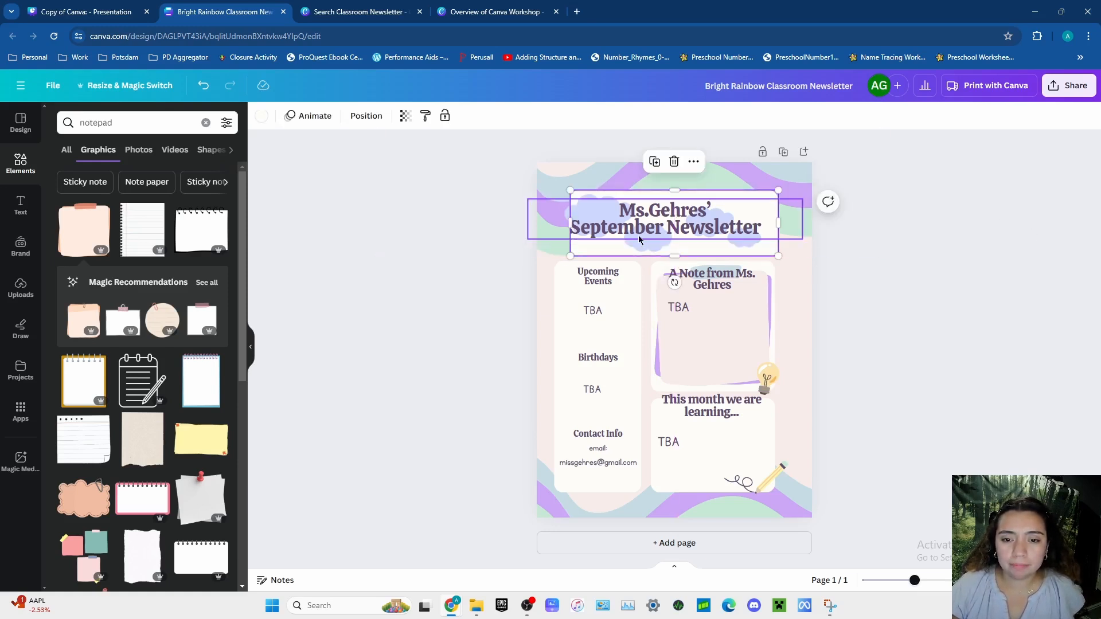
click(953, 344)
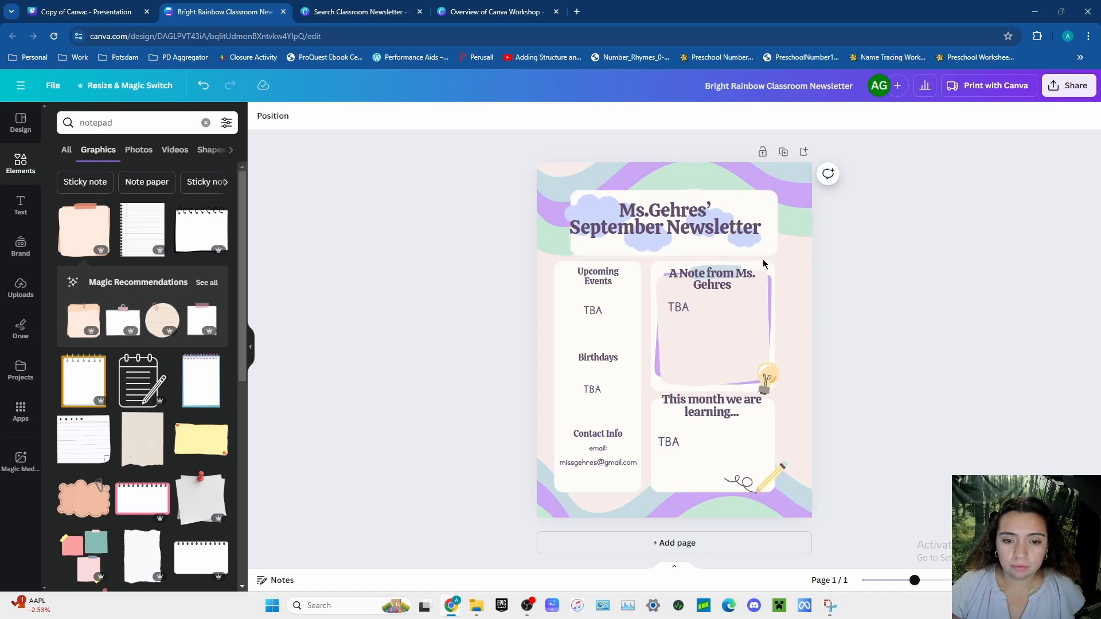
click(669, 239)
click(648, 240)
drag(648, 240, 655, 243)
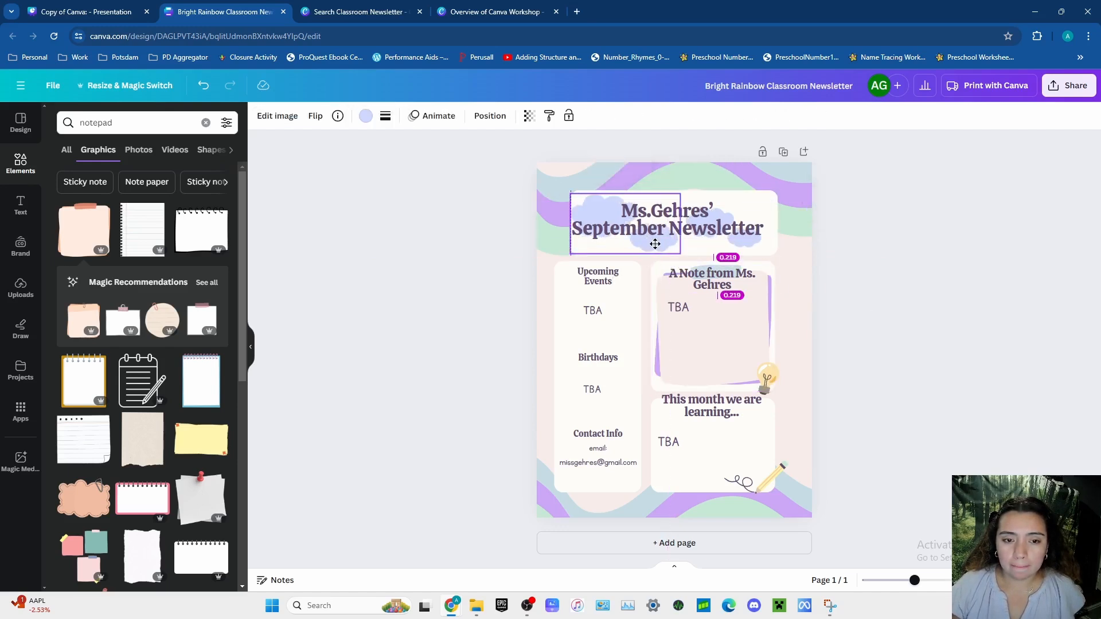
drag(746, 245, 761, 252)
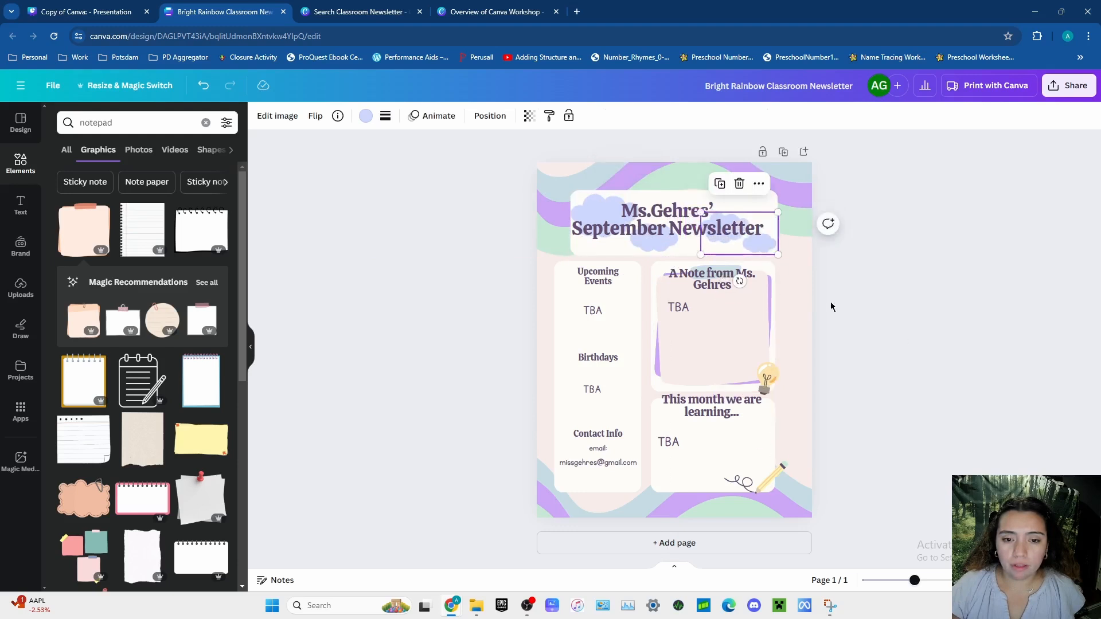
- Widen the white box behind the teacher's note section slightly on its right side to line up with the title box
click(774, 265)
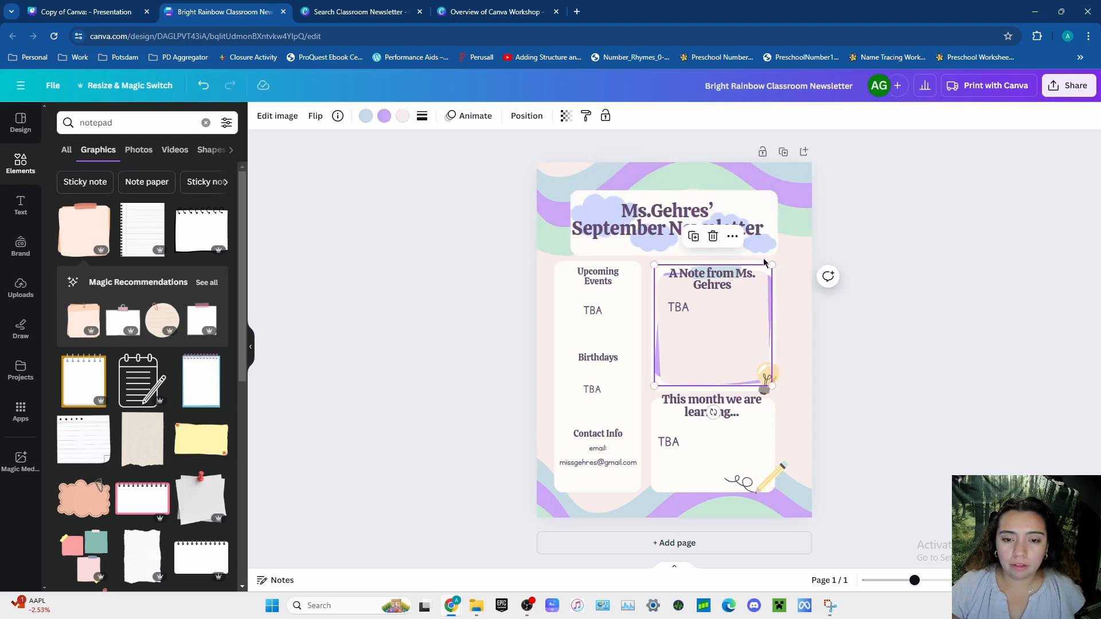
click(894, 344)
click(652, 383)
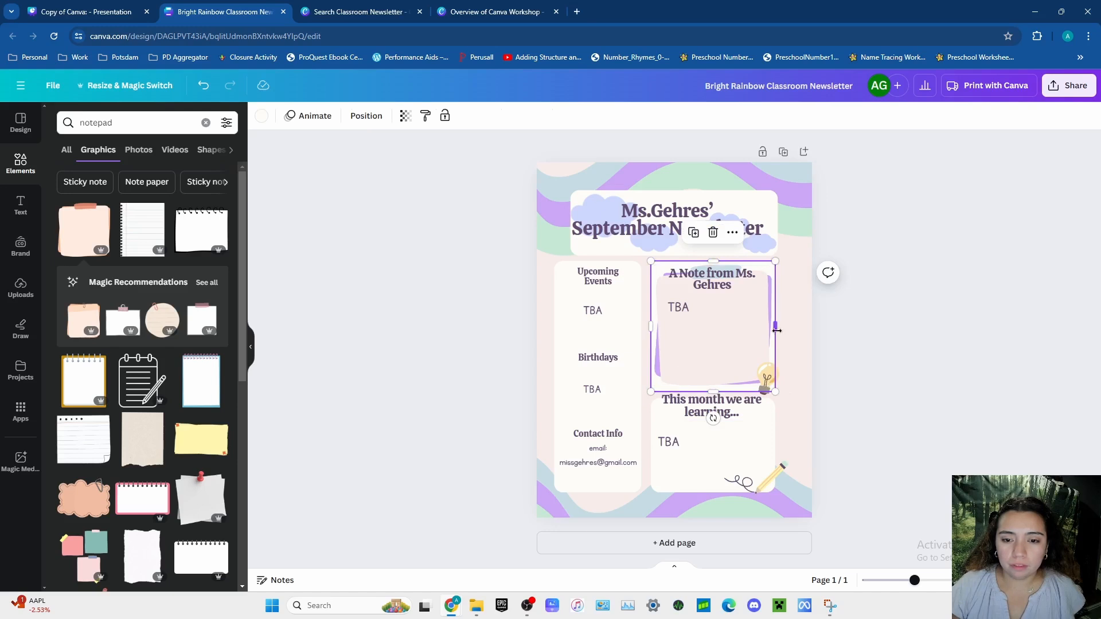
drag(779, 332, 784, 332)
click(896, 384)
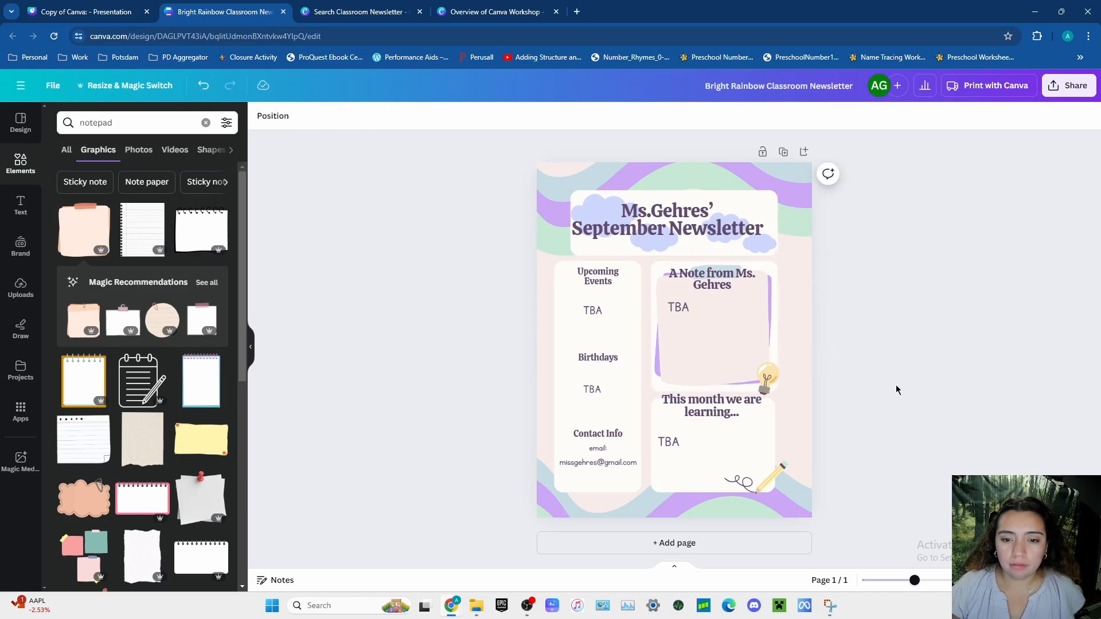
- Widen the white title box by extending its left edge toward the edge of the narrow column
click(584, 251)
click(769, 199)
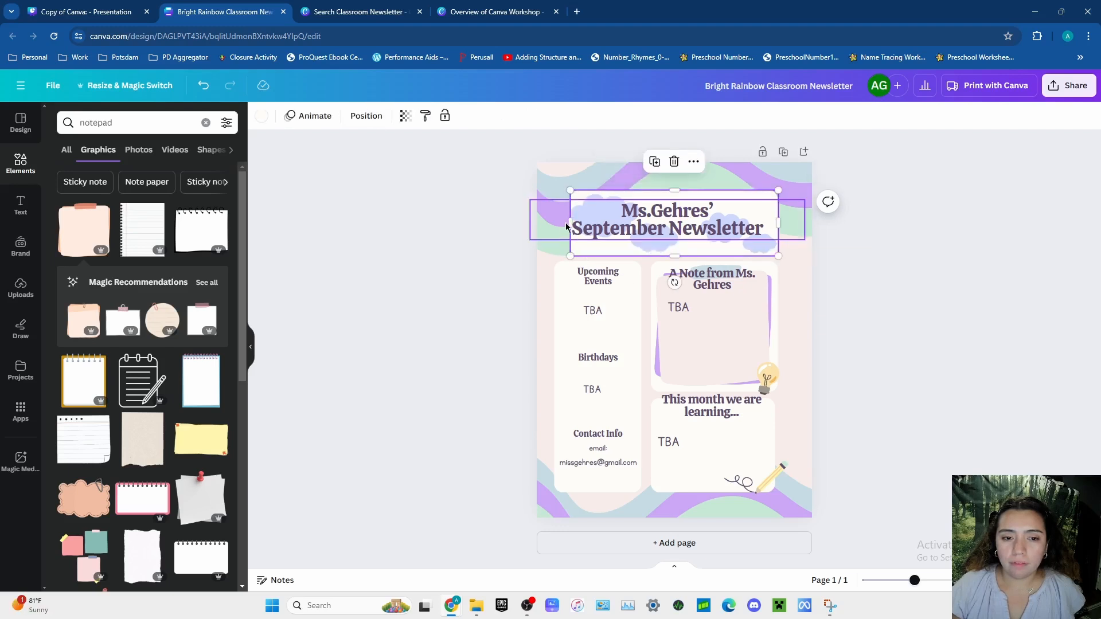
drag(566, 225, 558, 225)
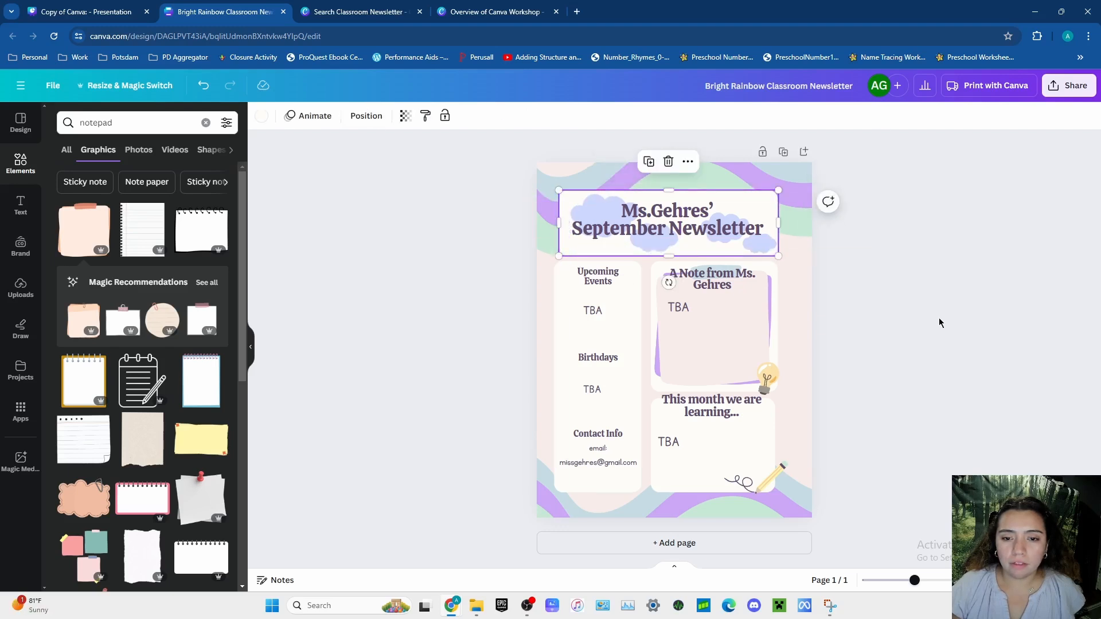
click(941, 323)
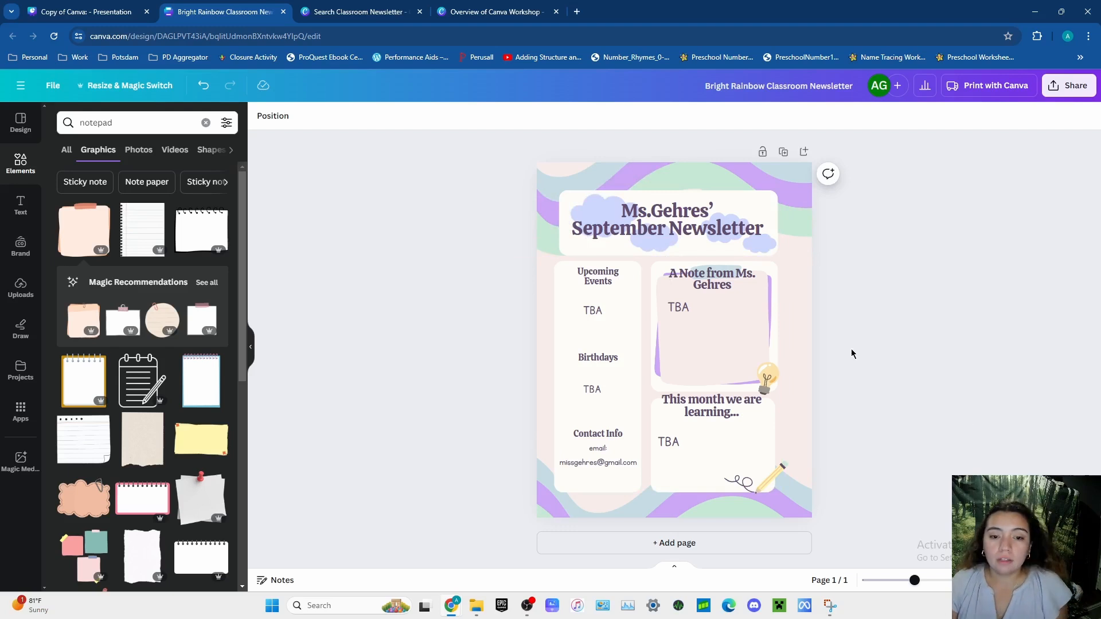
- Widen the white box behind "This month we are learning..." to match the width of the note box above it
click(772, 449)
click(769, 464)
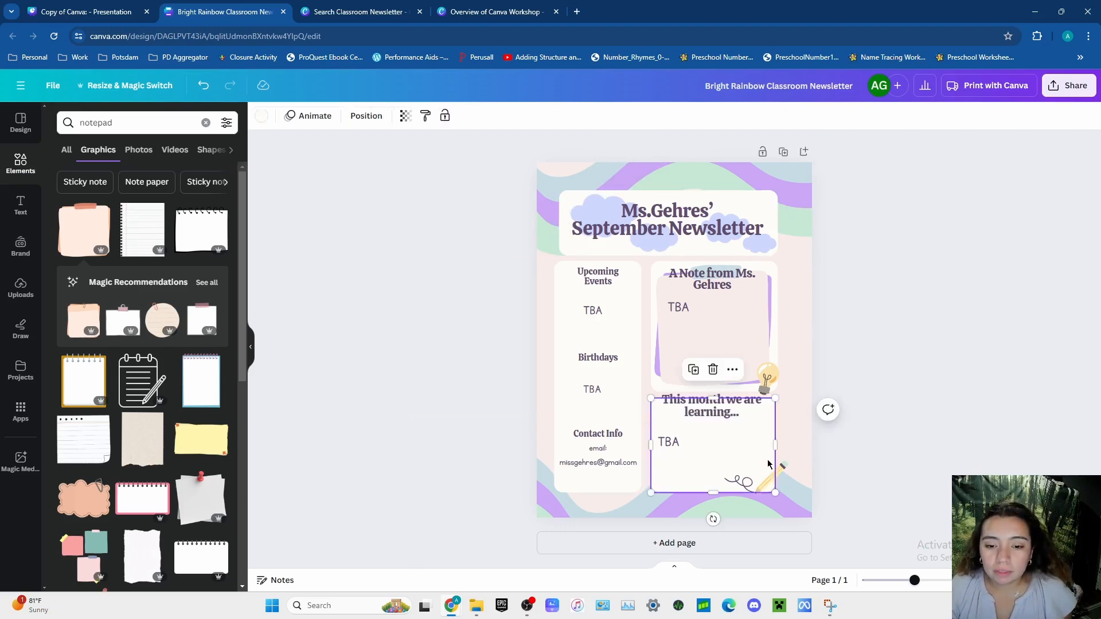
drag(778, 444, 781, 444)
click(1026, 415)
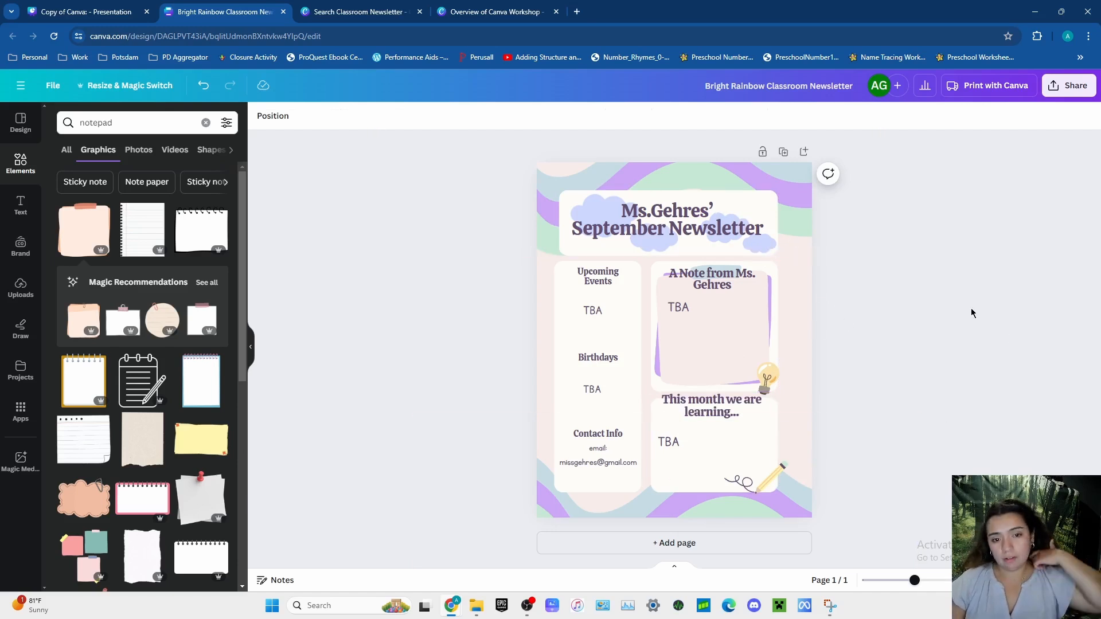
- Move the title box and the whole teacher's note section, together with the narrow column's two "TBA" texts, slightly right
click(568, 253)
drag(567, 254, 578, 254)
click(655, 327)
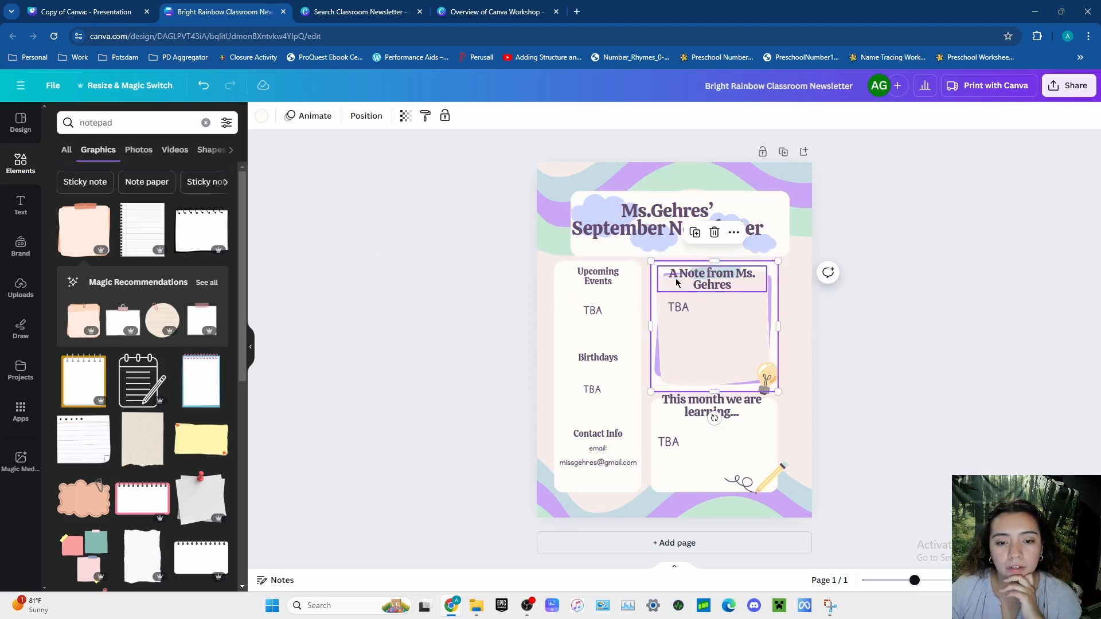
click(646, 274)
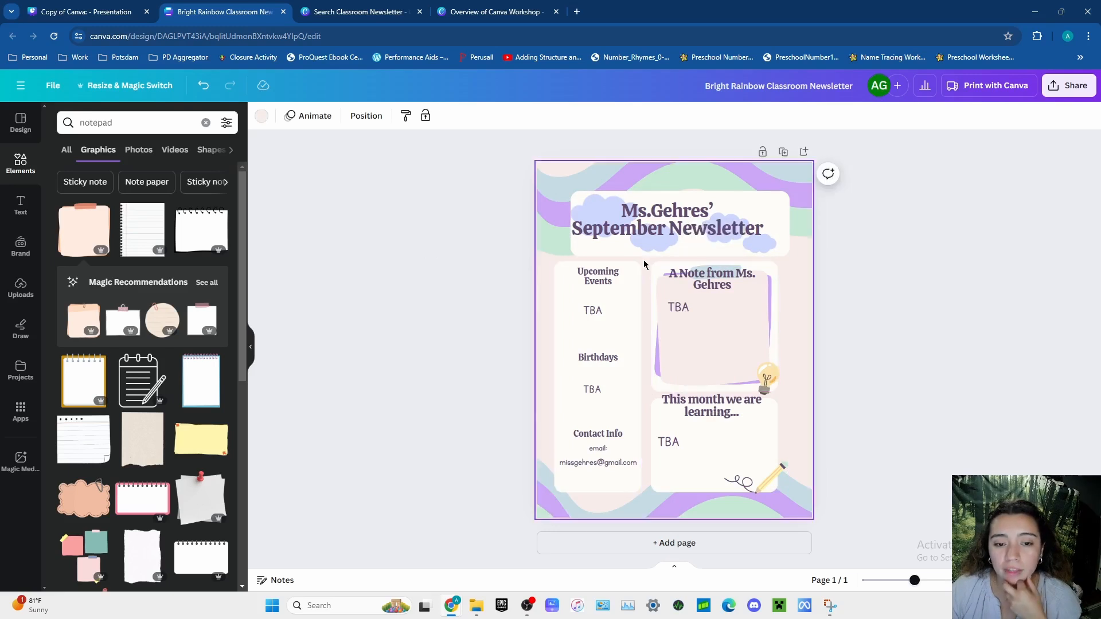
drag(644, 264, 801, 390)
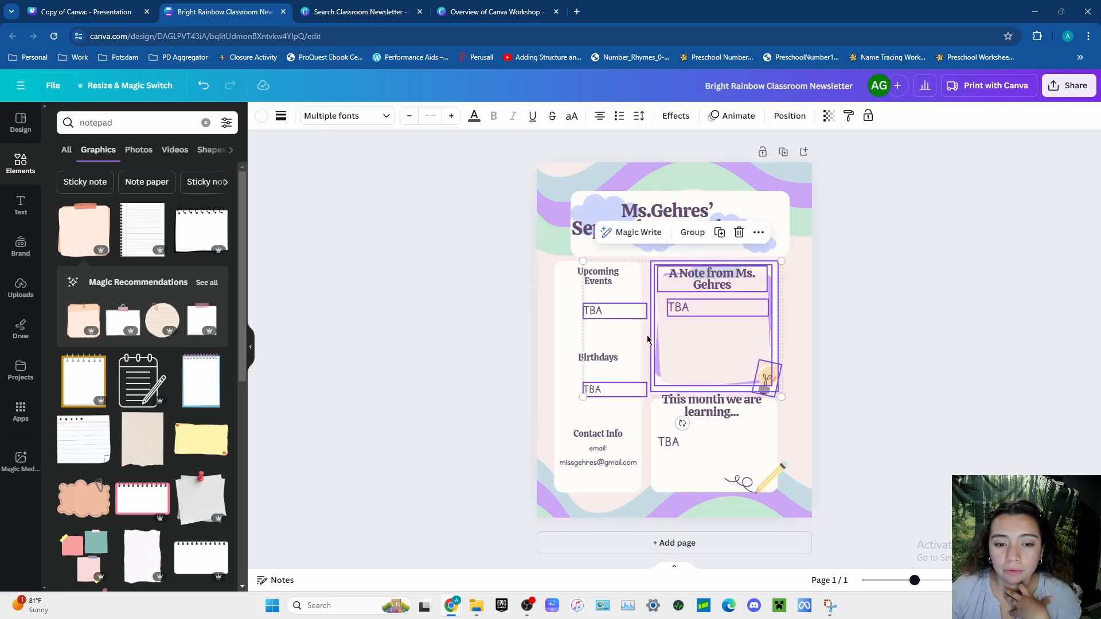
drag(646, 341, 652, 338)
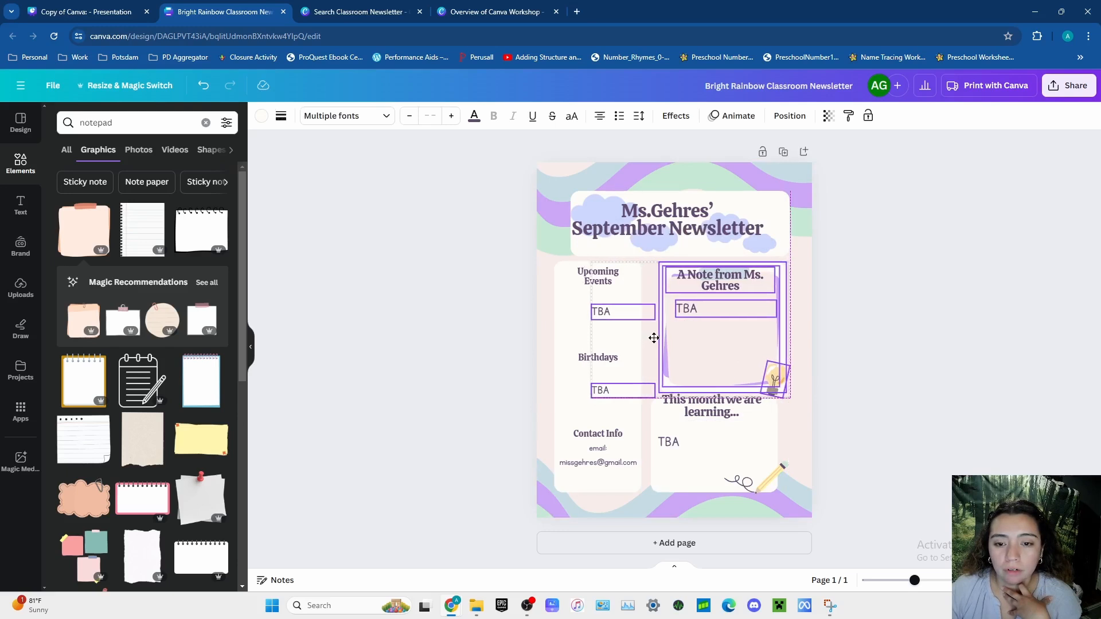
click(942, 355)
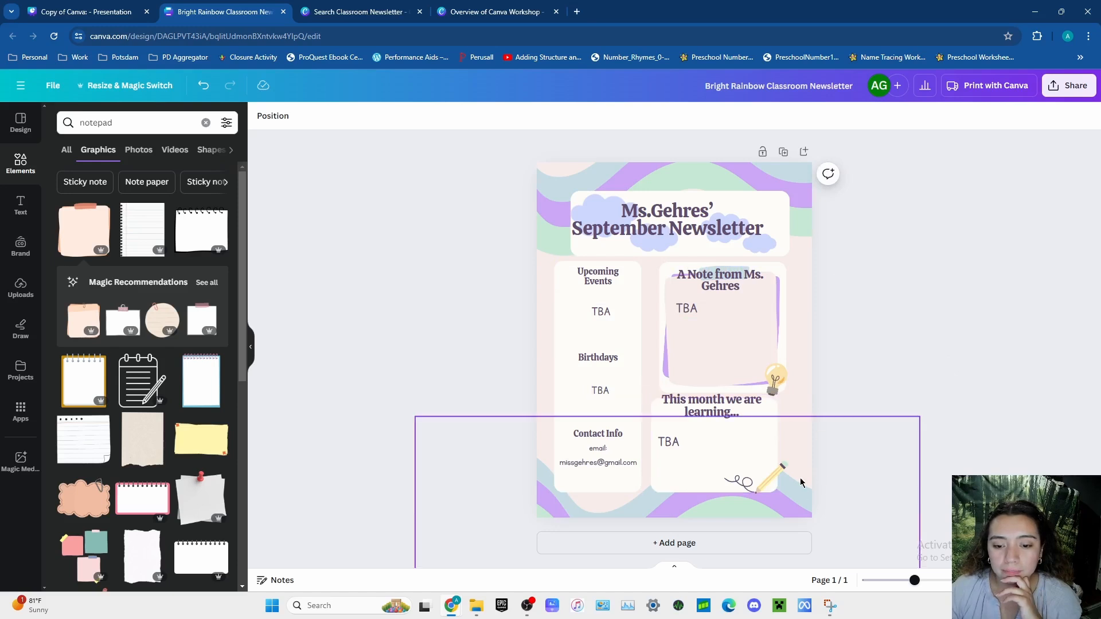
- Move the "This month we are learning..." section with its box, "TBA" and pencil right, directly beneath the note section
drag(801, 482, 769, 458)
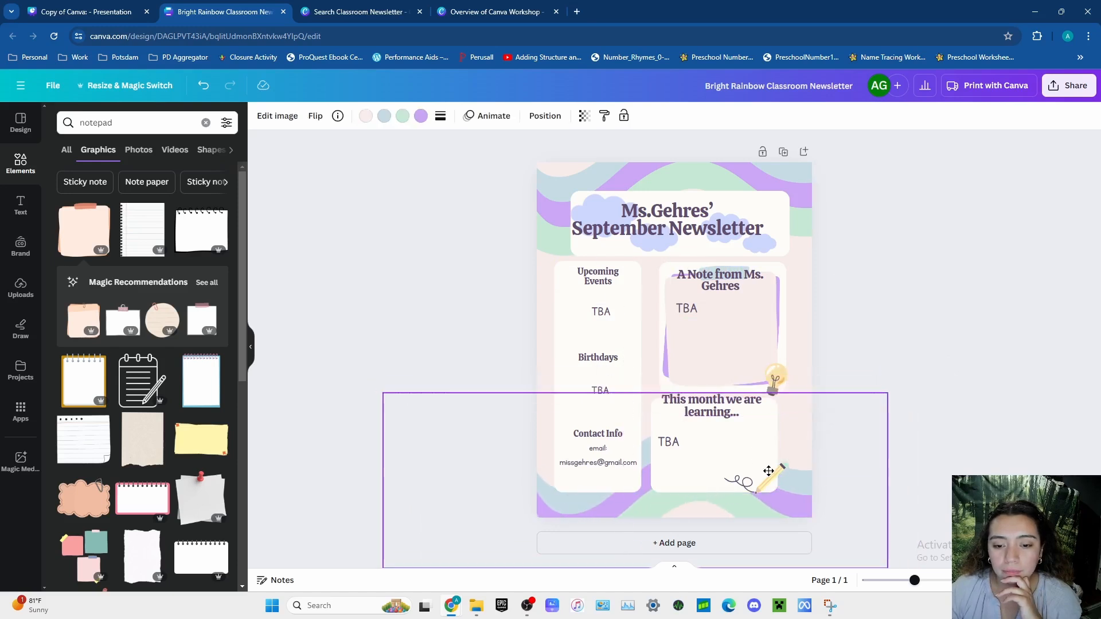
click(202, 87)
drag(798, 407, 672, 465)
click(934, 342)
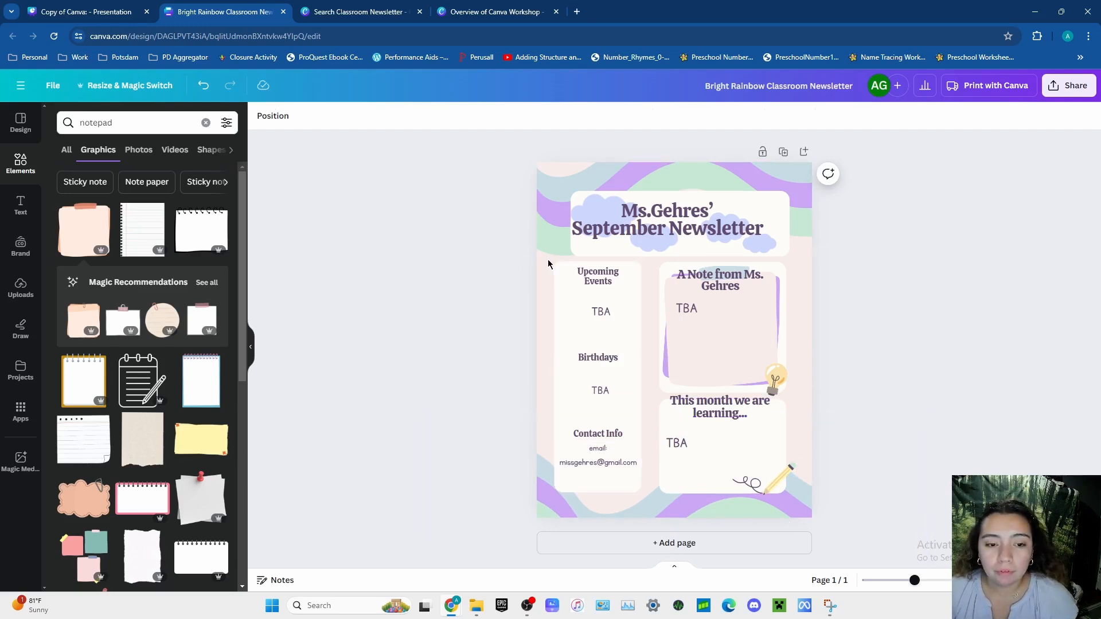
- Move the narrow column with all its headings and texts right, and trim its left edge to align with the title box
drag(548, 259, 646, 492)
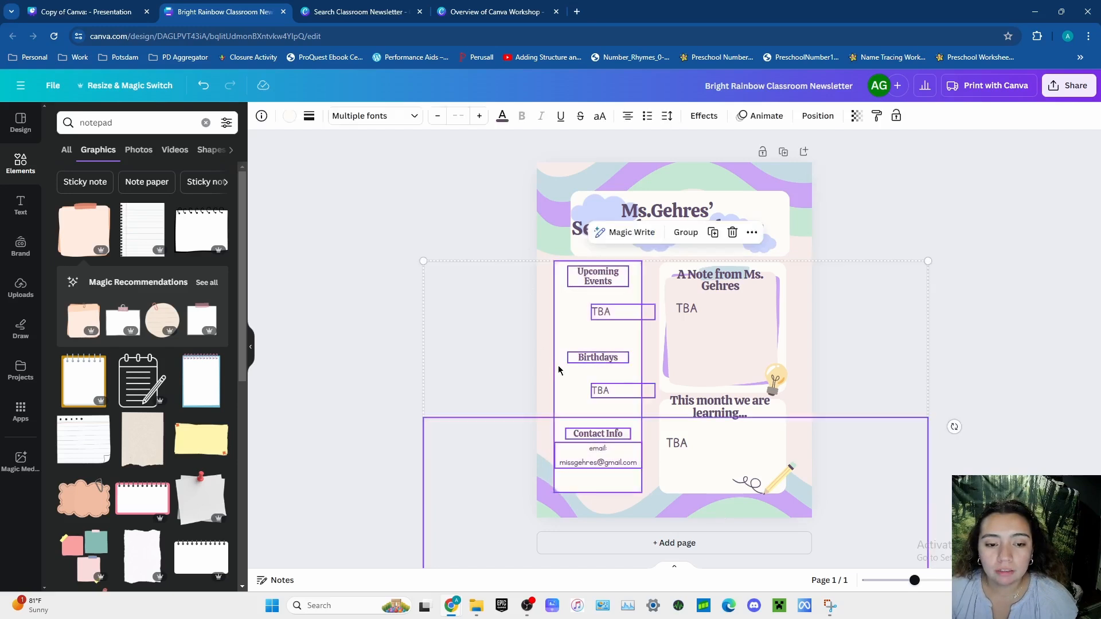
drag(559, 370, 573, 379)
click(968, 373)
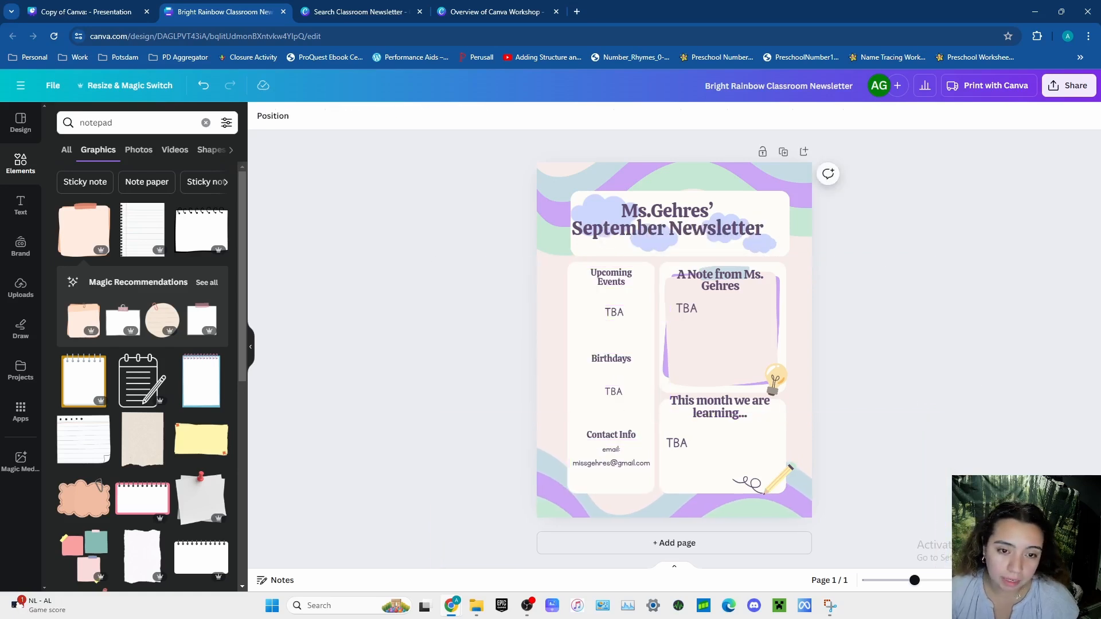
click(570, 357)
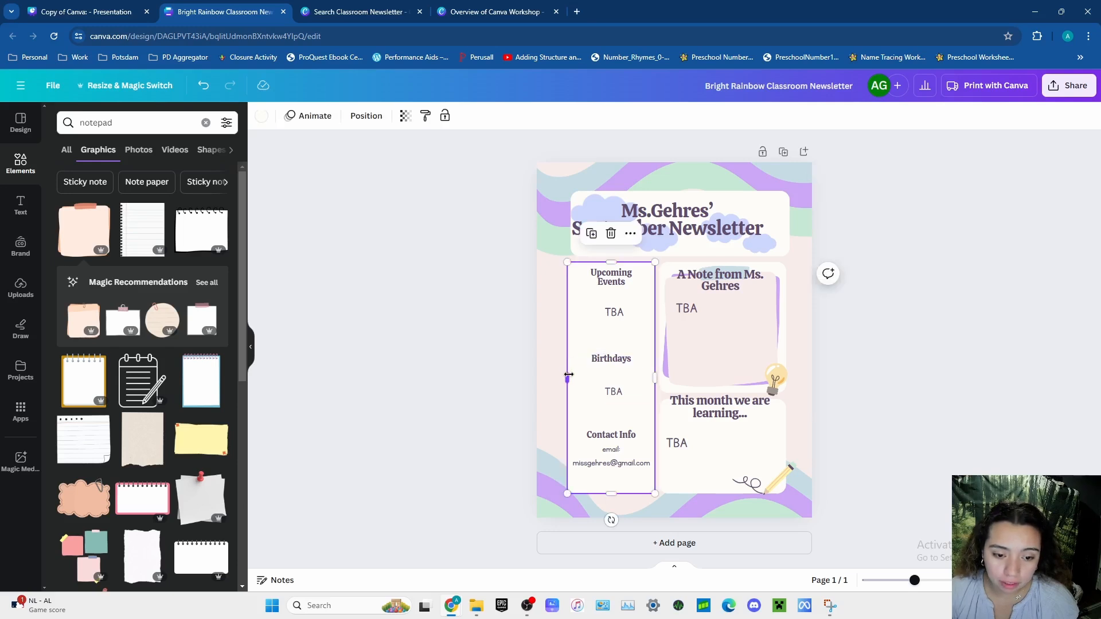
drag(568, 375, 571, 375)
click(936, 464)
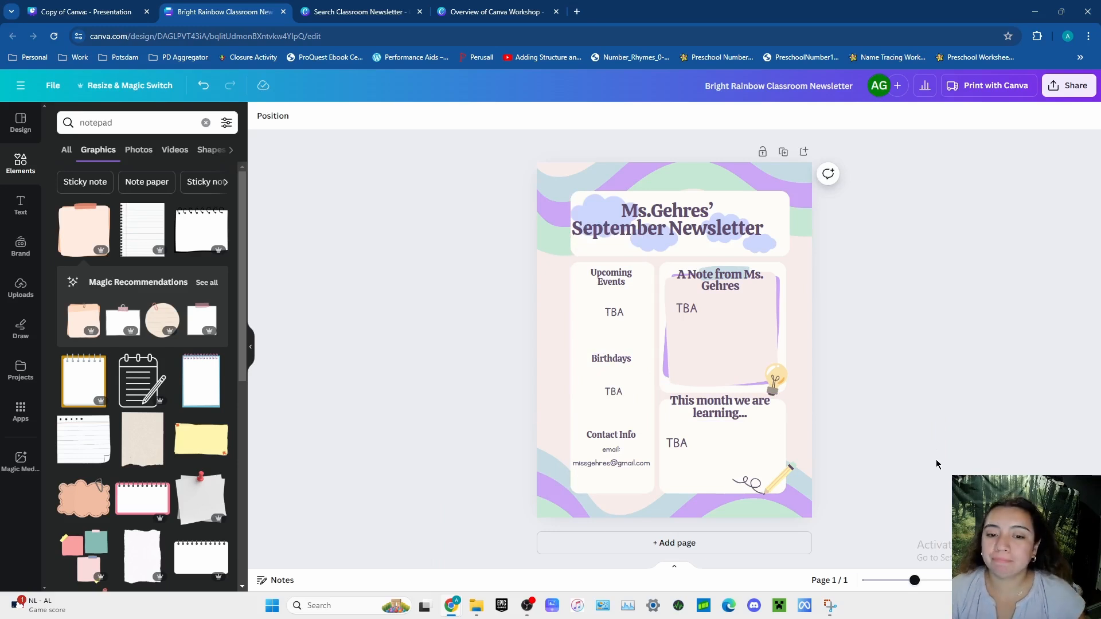
- Center the "TBA" text in the teacher's note section and shift the right cloud graphic further right in the title box
drag(690, 312, 718, 316)
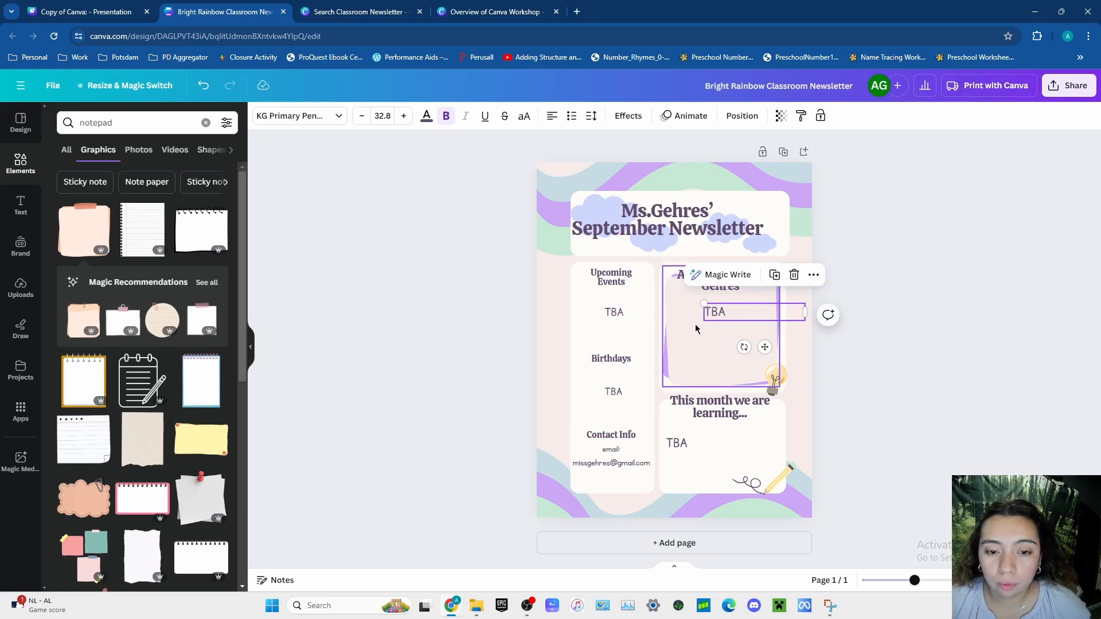
click(770, 252)
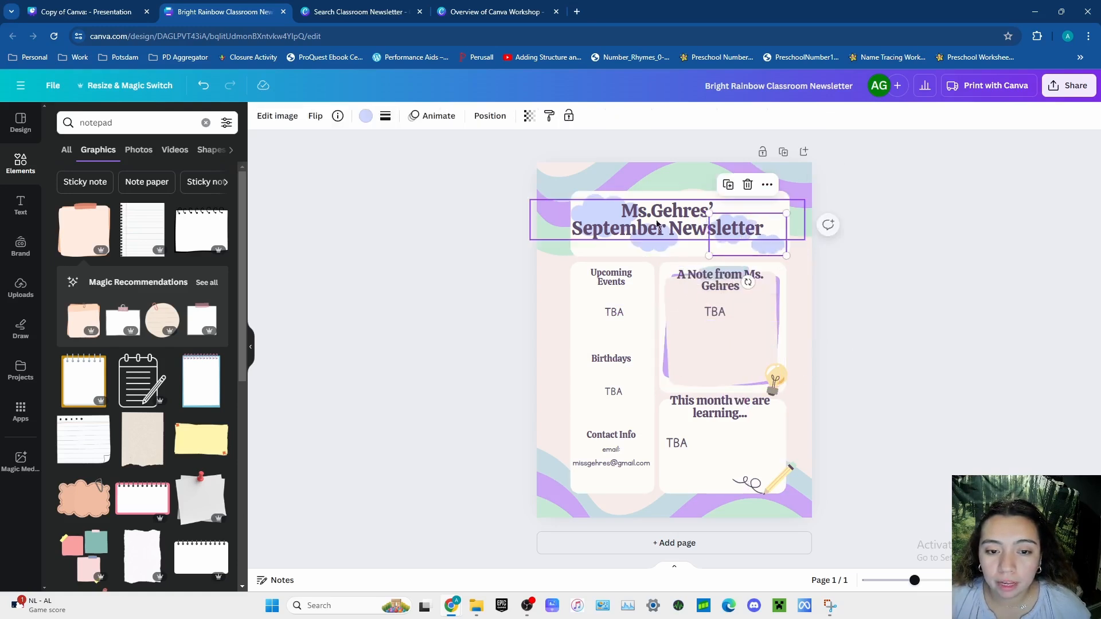
click(912, 373)
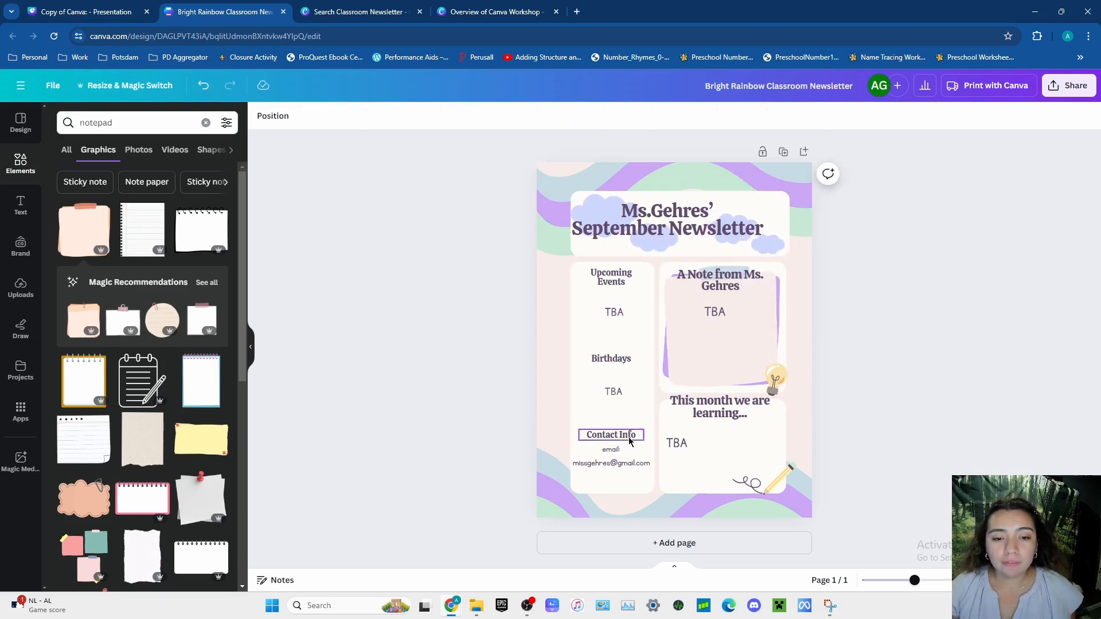
- Search the graphics for "balloon" and add the coral balloon with a string to the page
click(167, 132)
text(baloo)
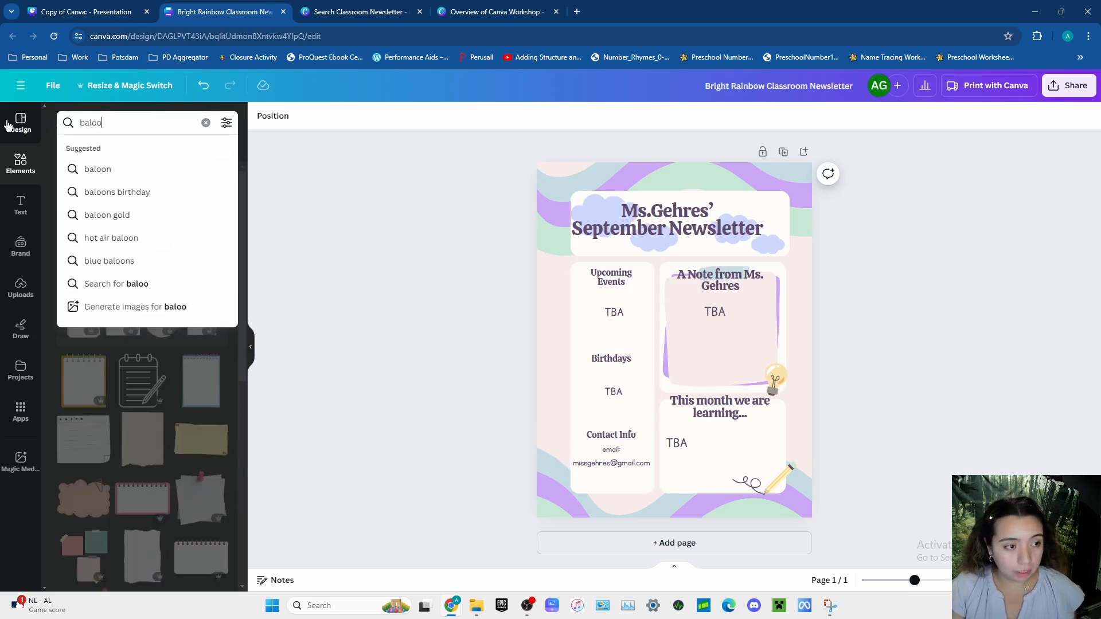
key(BackSpace)
key(BackSpace)
text(loons)
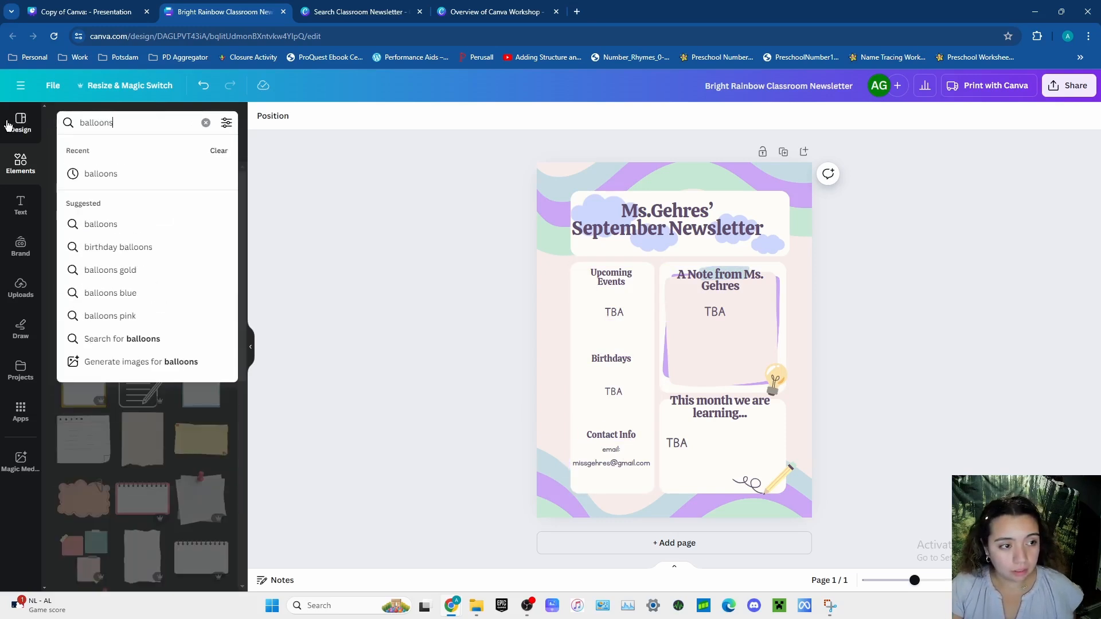
key(Return)
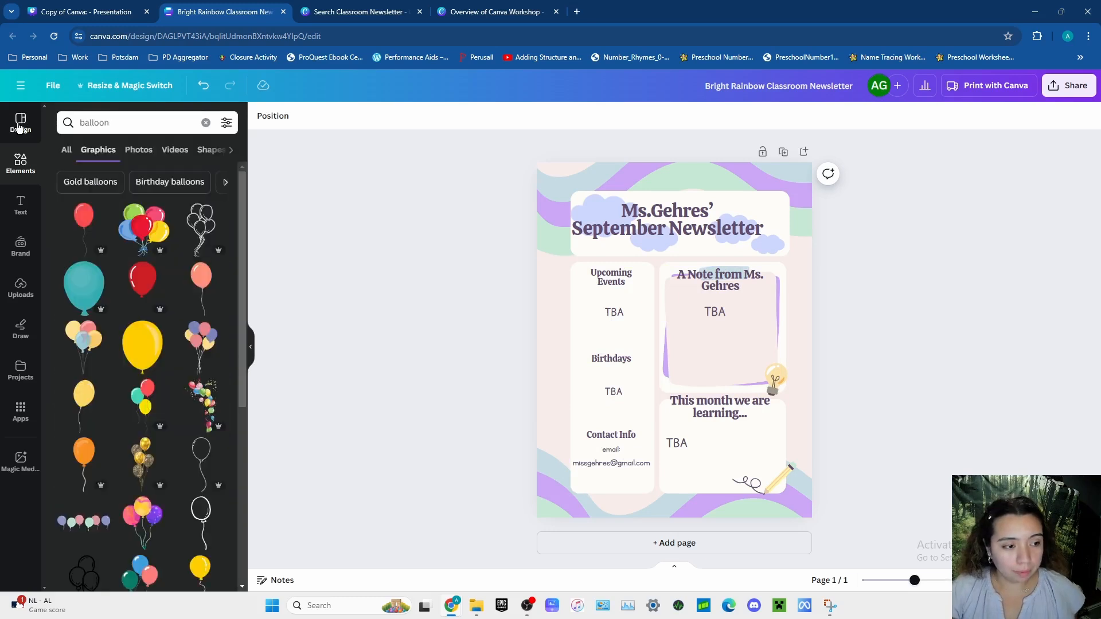
click(198, 282)
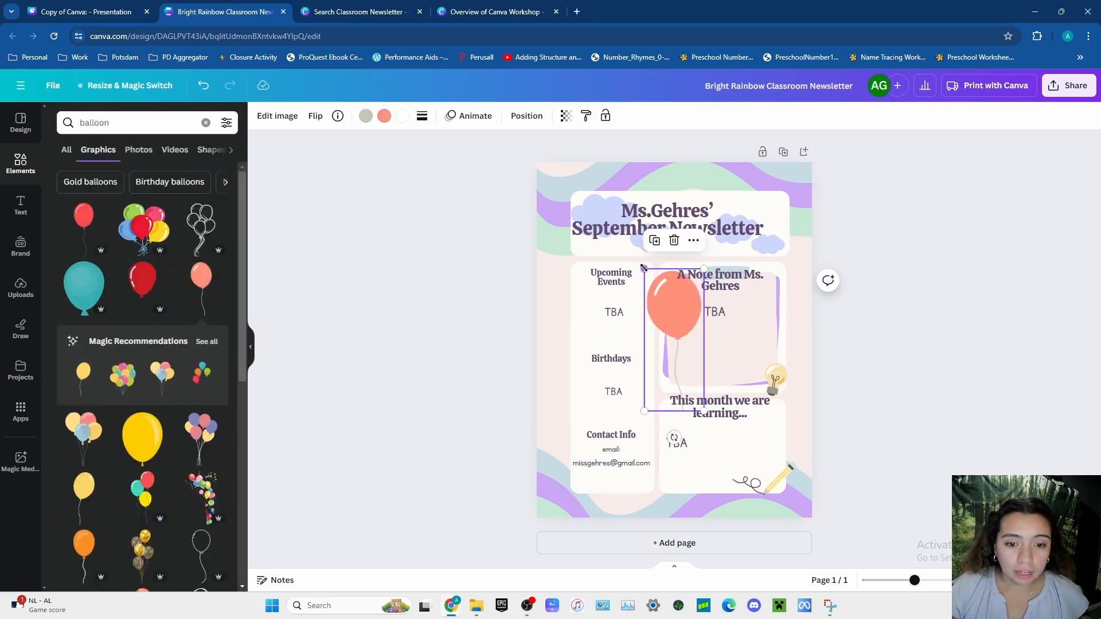
- Shrink the coral balloon to a small icon and place it just beside the upper end of the "Birthdays" heading
drag(644, 268, 645, 359)
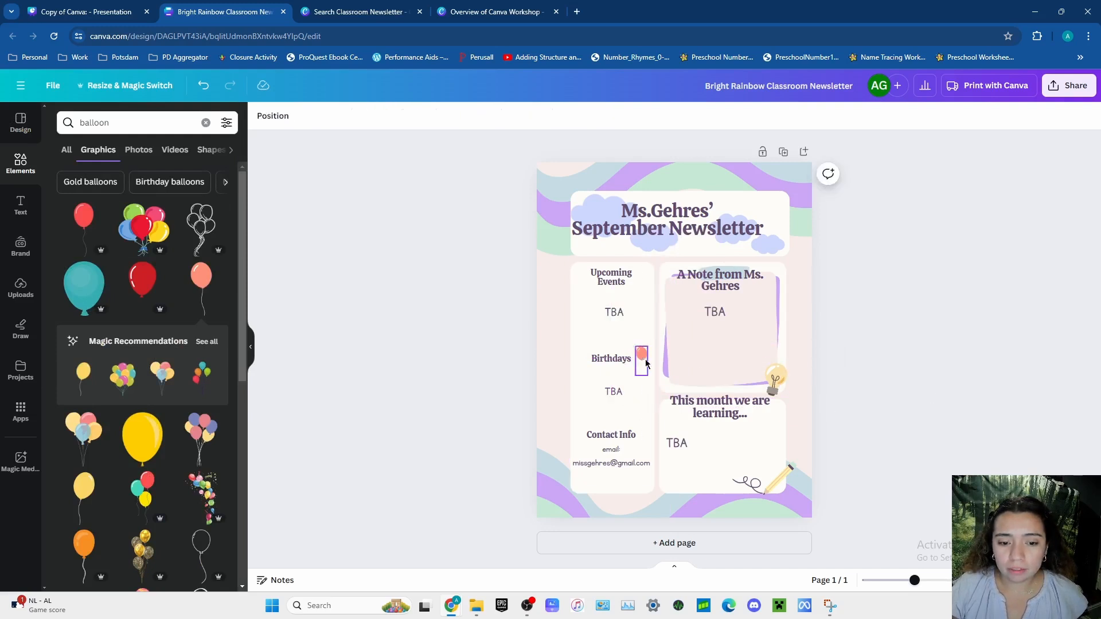
click(631, 358)
click(642, 357)
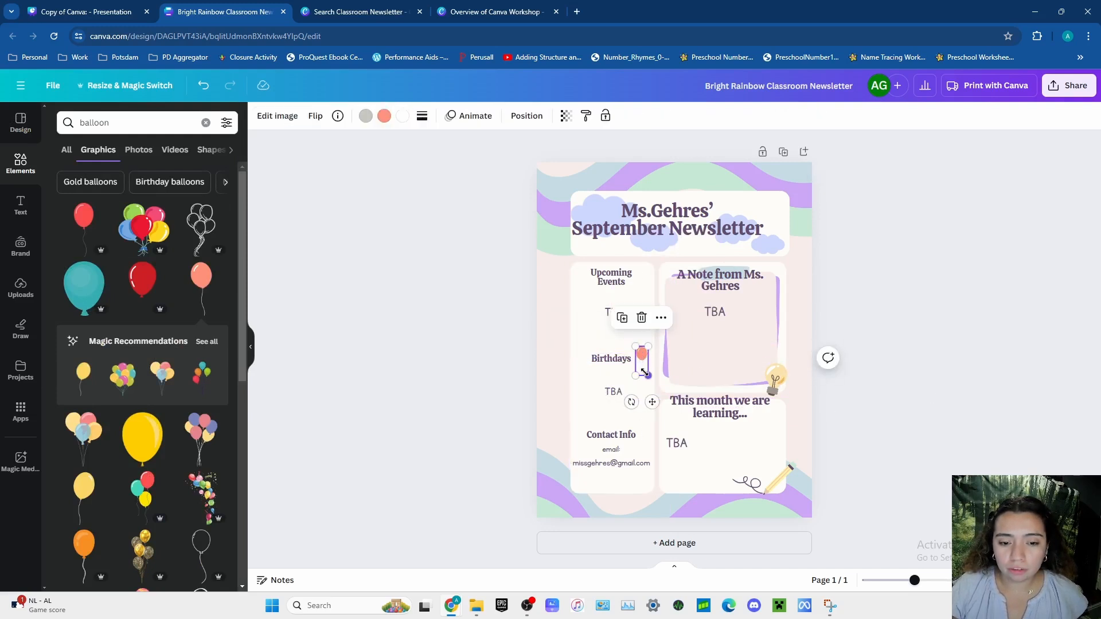
drag(635, 347, 641, 359)
click(841, 385)
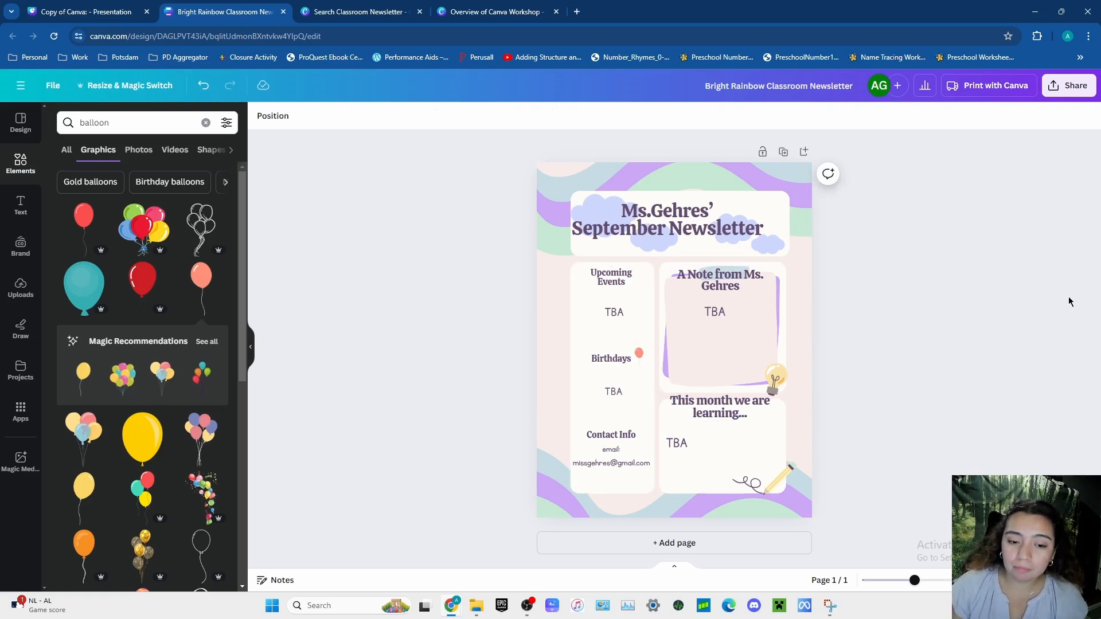
click(767, 247)
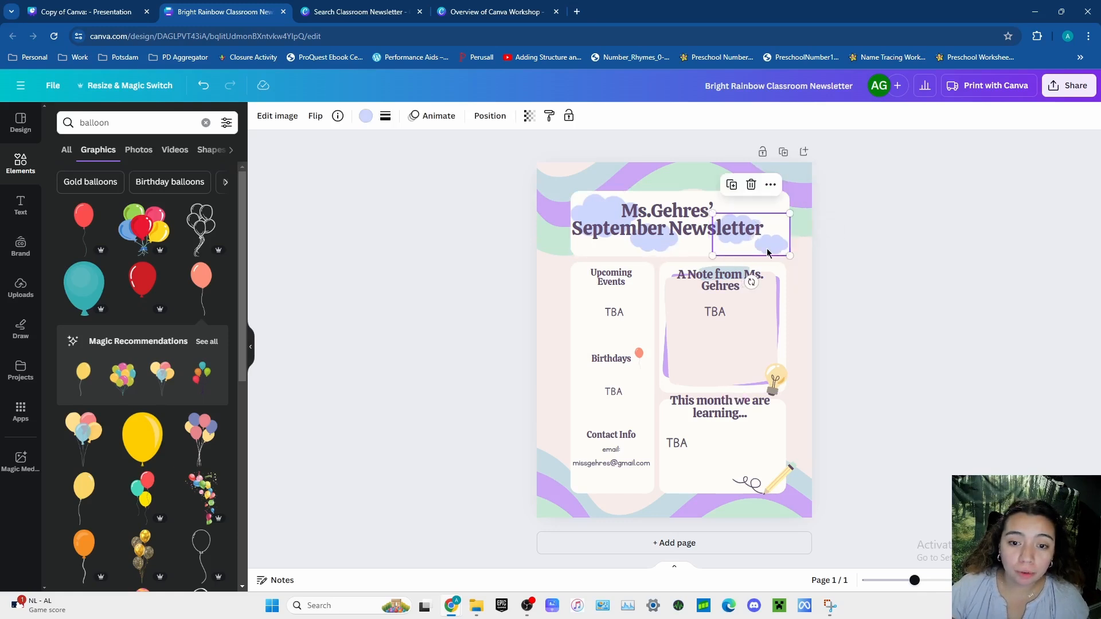
click(942, 316)
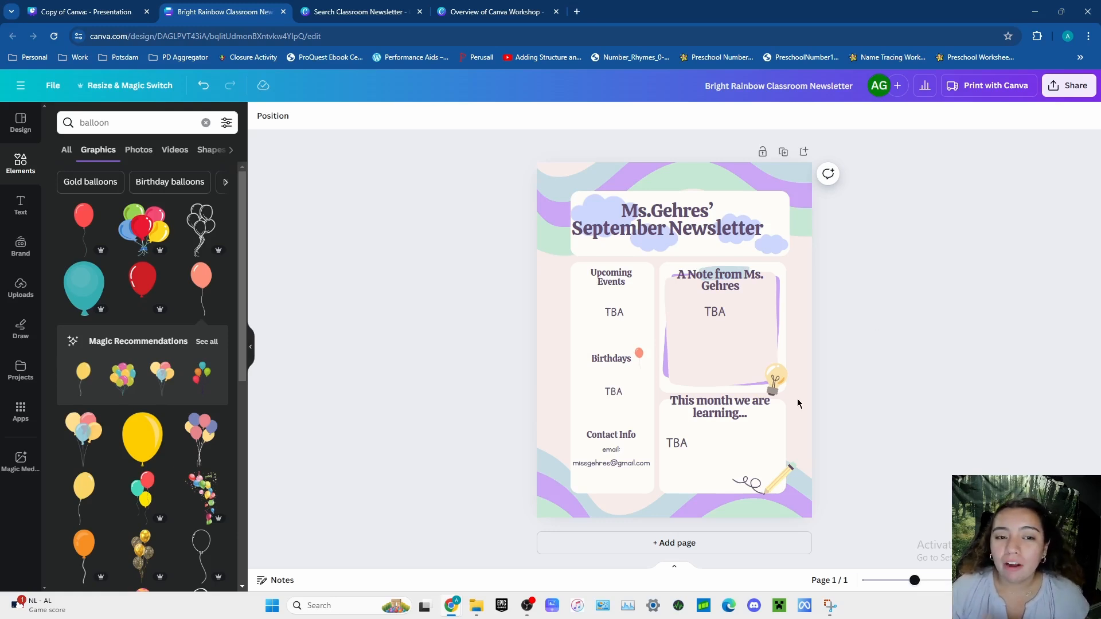
- Collapse the graphics search results, create a public view link for the newsletter and copy it
click(252, 351)
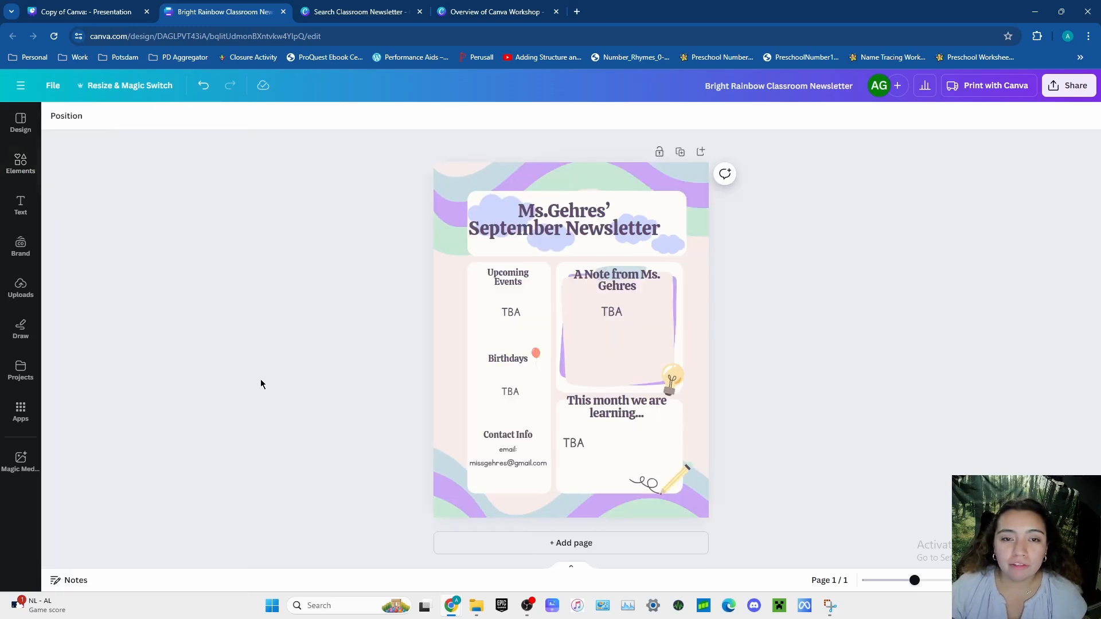
click(1064, 88)
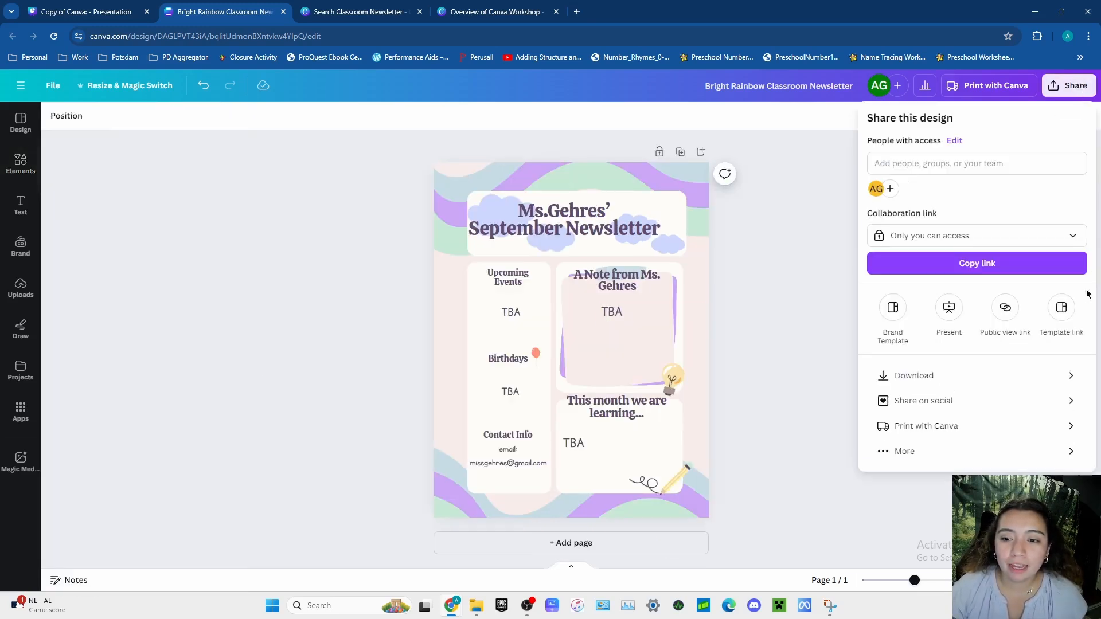
click(1006, 320)
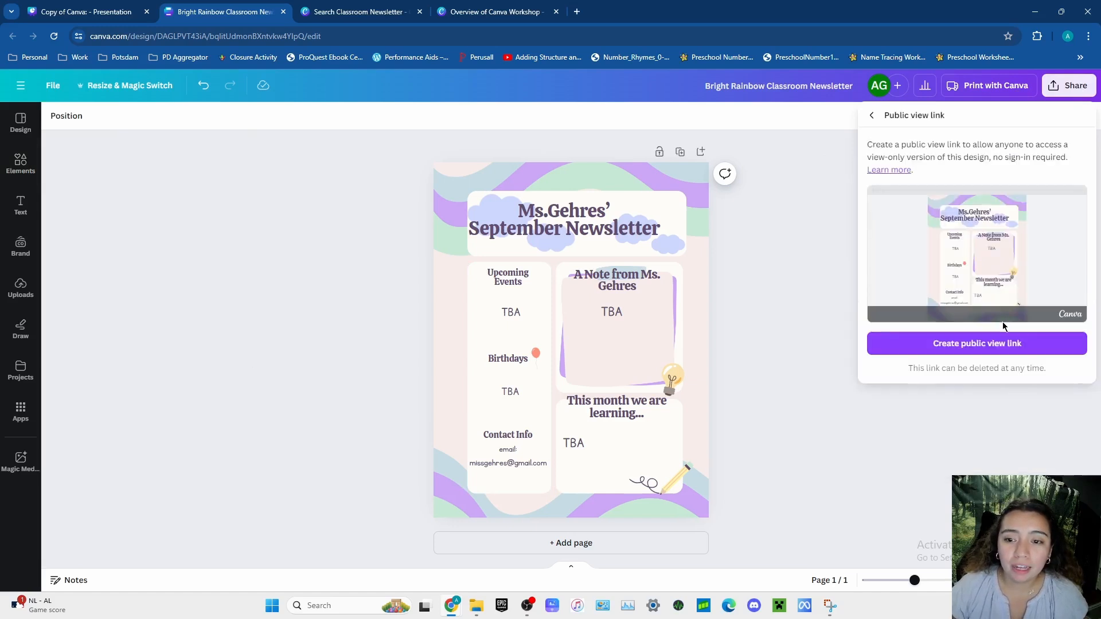
click(992, 354)
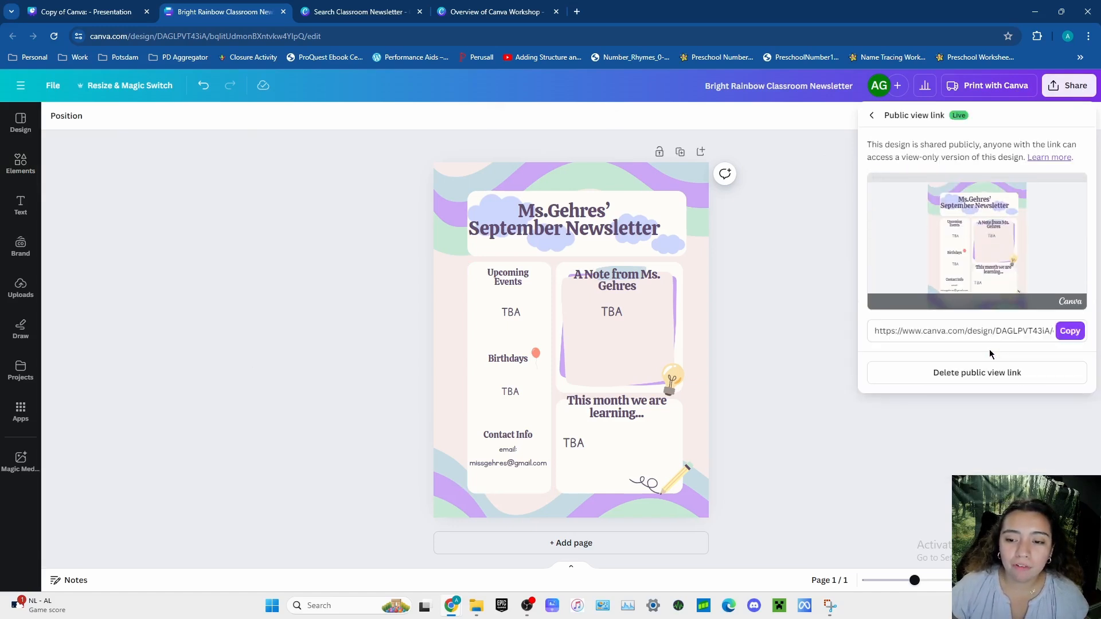
click(1070, 332)
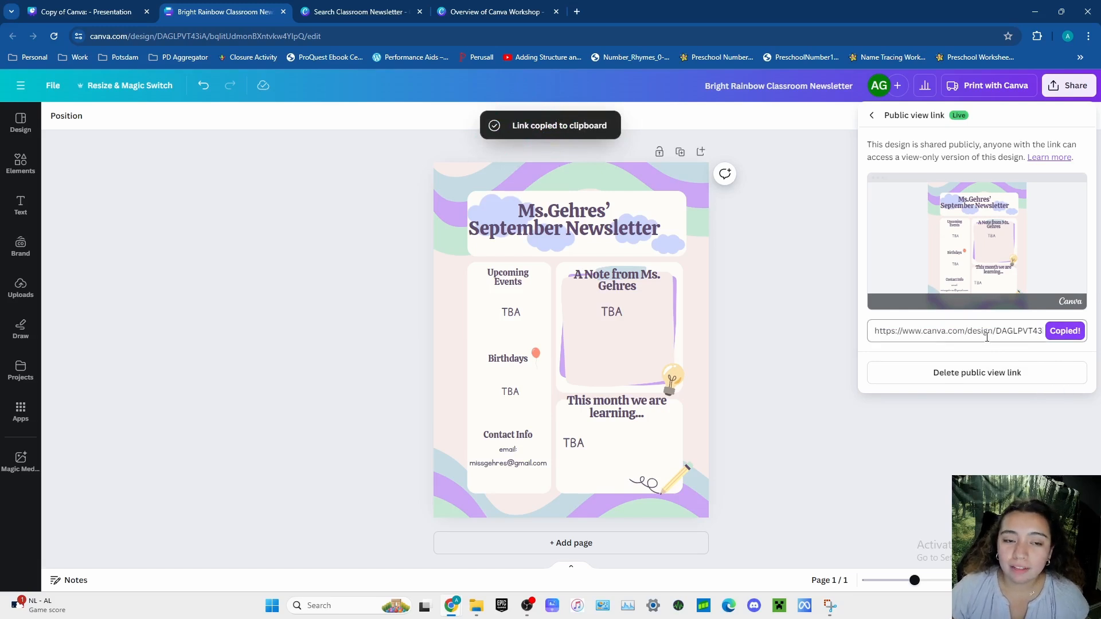
click(820, 342)
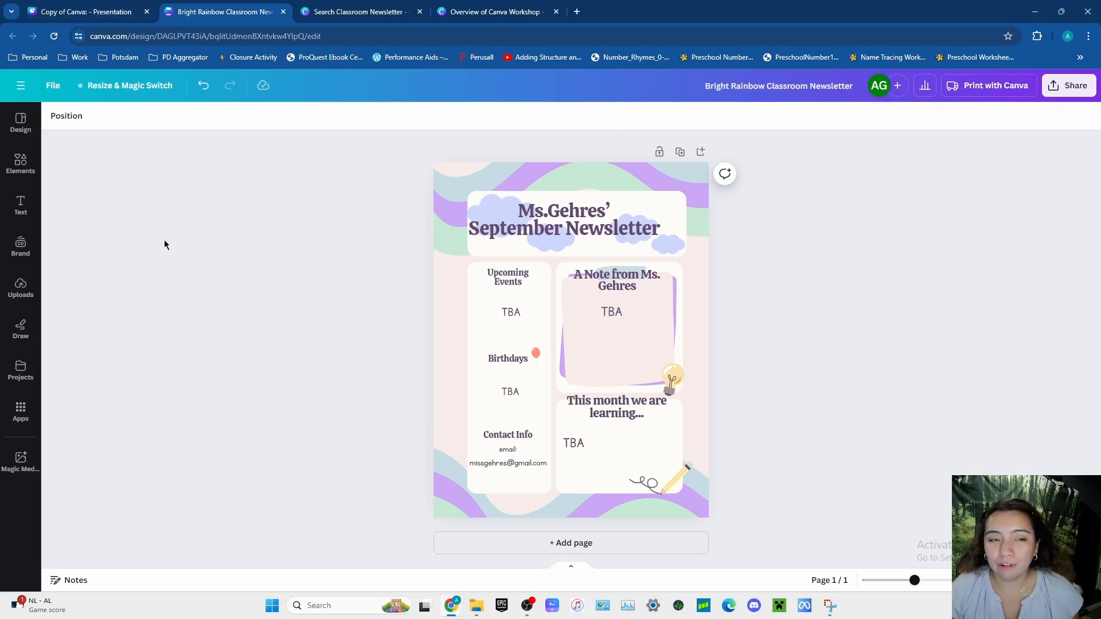
- Switch to the "Copy of Canva: - Presentation" design and present it full screen from the "Student Collaboration" slide
click(88, 12)
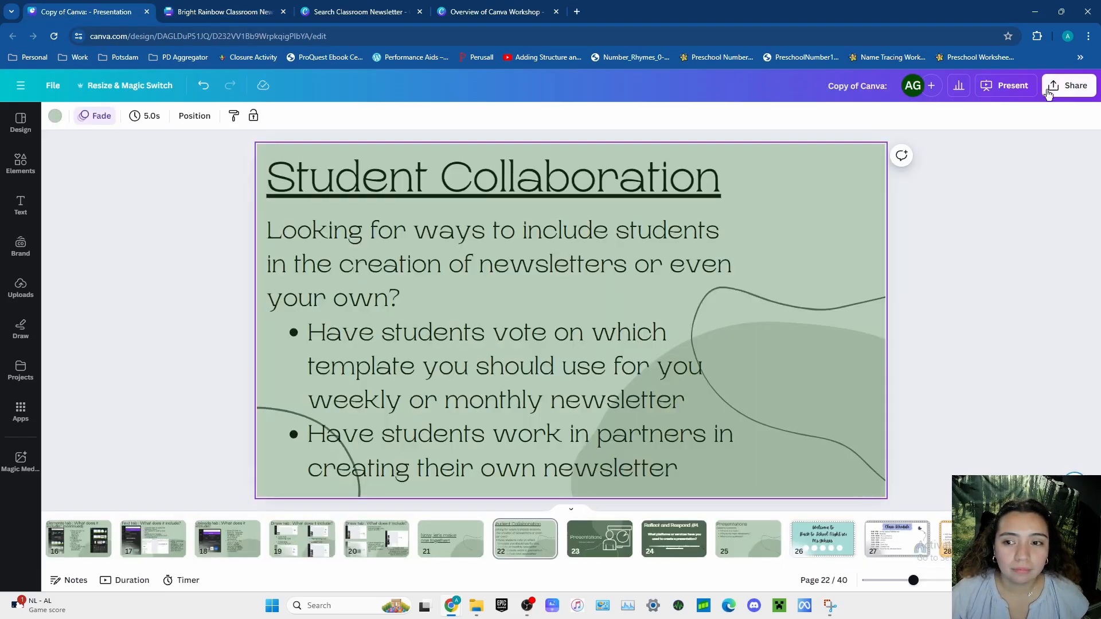
click(1005, 86)
click(1006, 386)
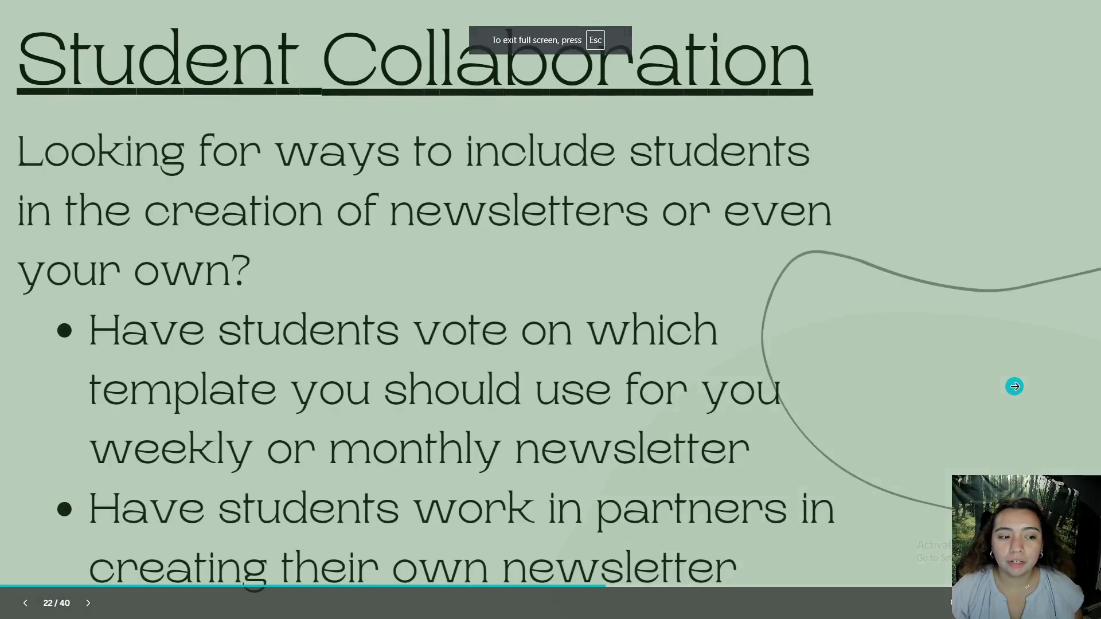